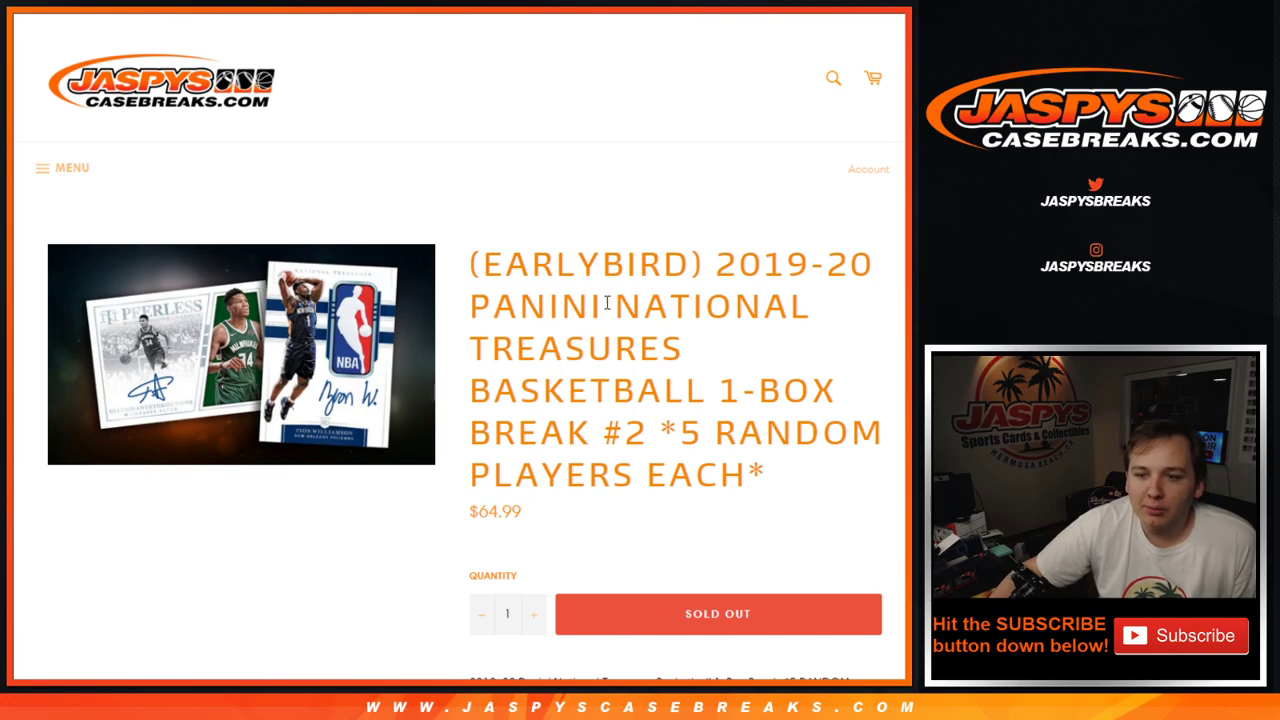
Review the sold-out 1-box break listing and its first-30-spots promo, then bring up the two-dice roller.
scroll(530, 330, down, 5)
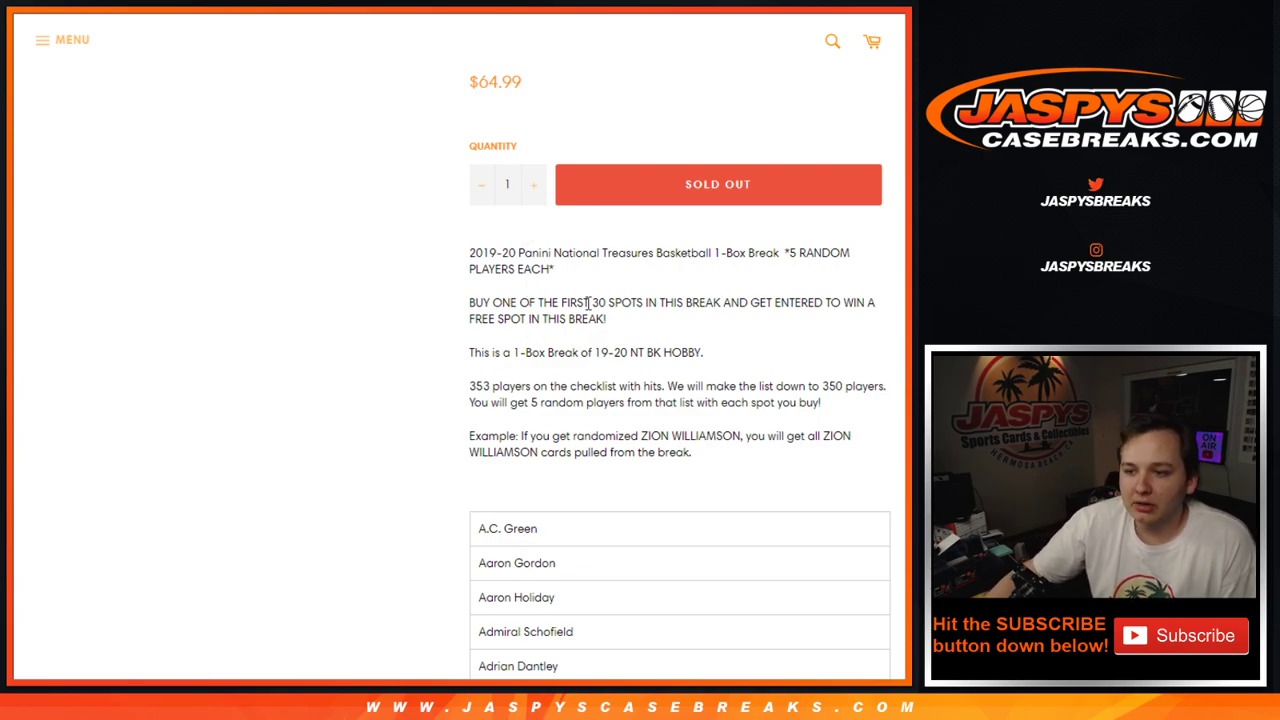
scroll(588, 304, down, 5)
scroll(588, 304, down, 4)
scroll(586, 291, up, 15)
scroll(648, 385, down, 4)
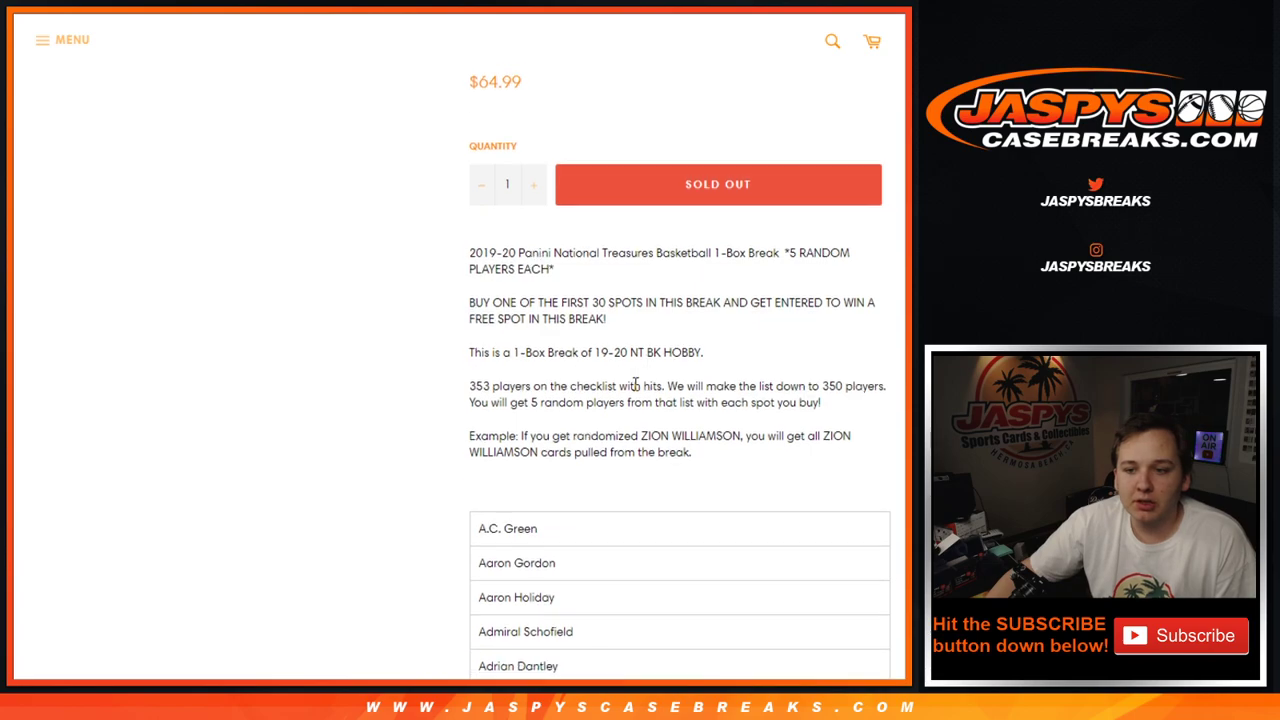
triple_click(615, 311)
scroll(245, 12, up, 5)
key(ctrl+Tab)
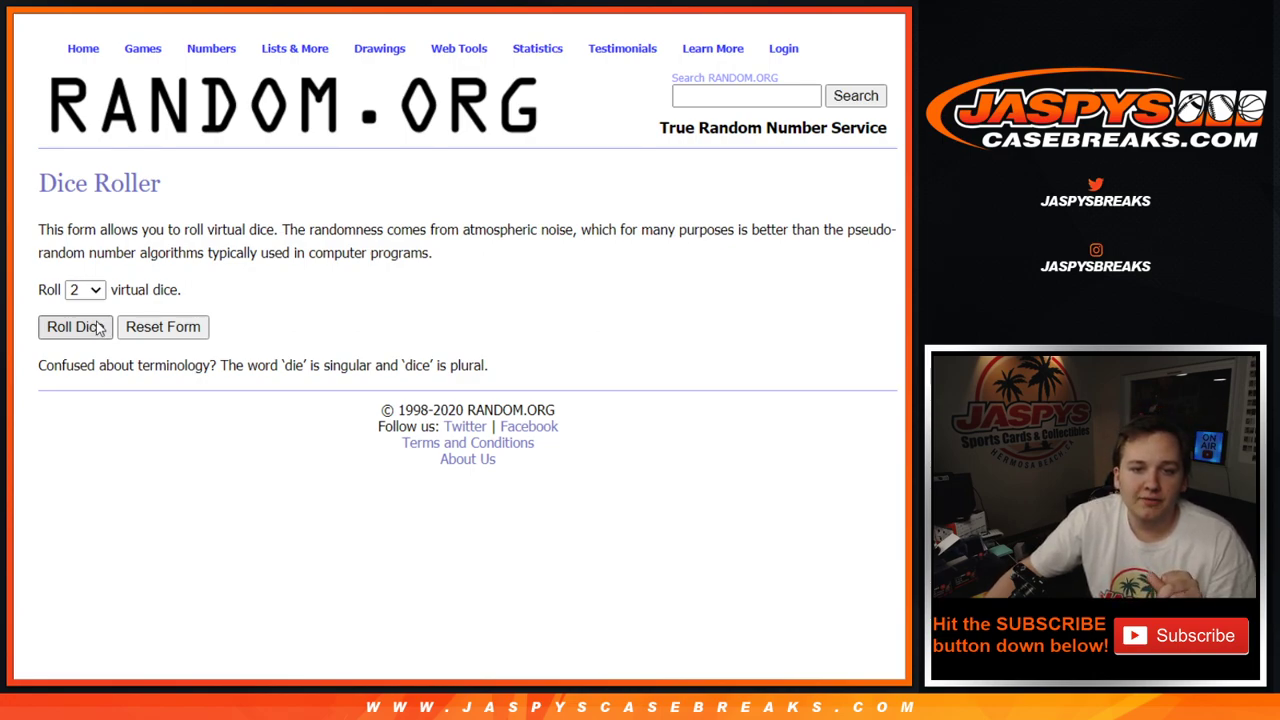
Roll the two virtual dice on RANDOM.ORG.
click(100, 327)
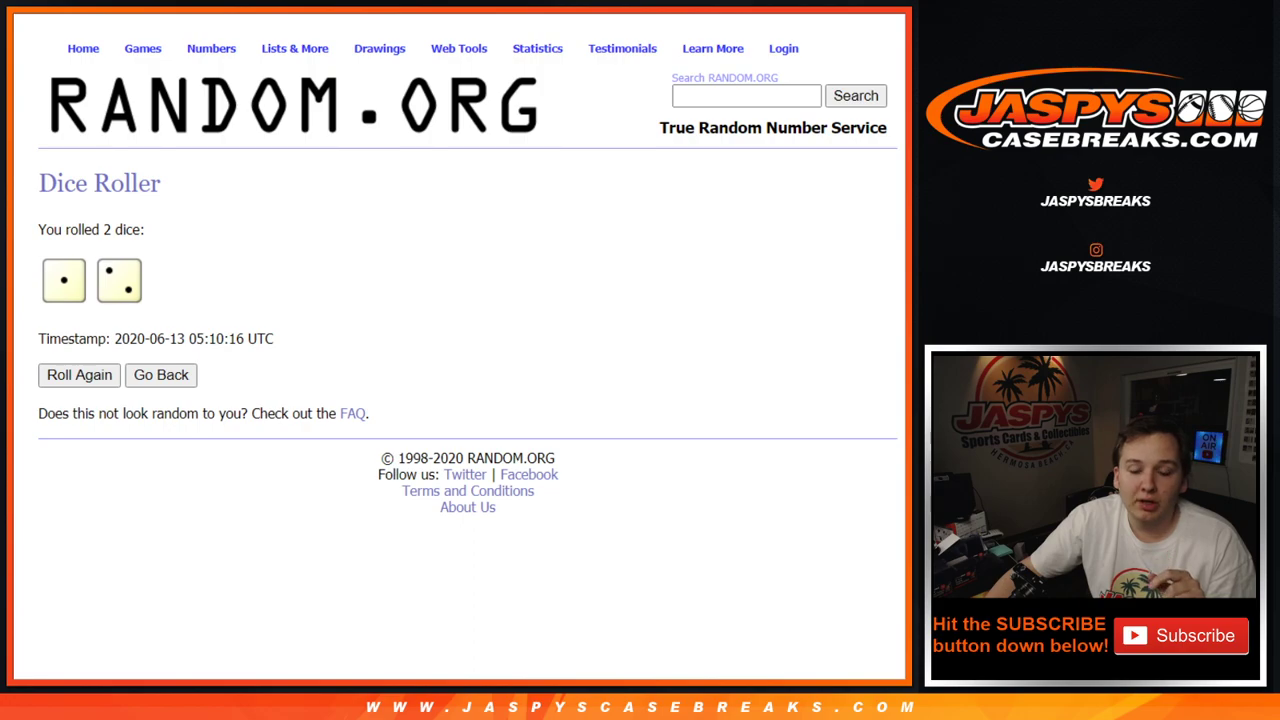
scroll(225, 175, down, 2)
scroll(220, 314, up, 5)
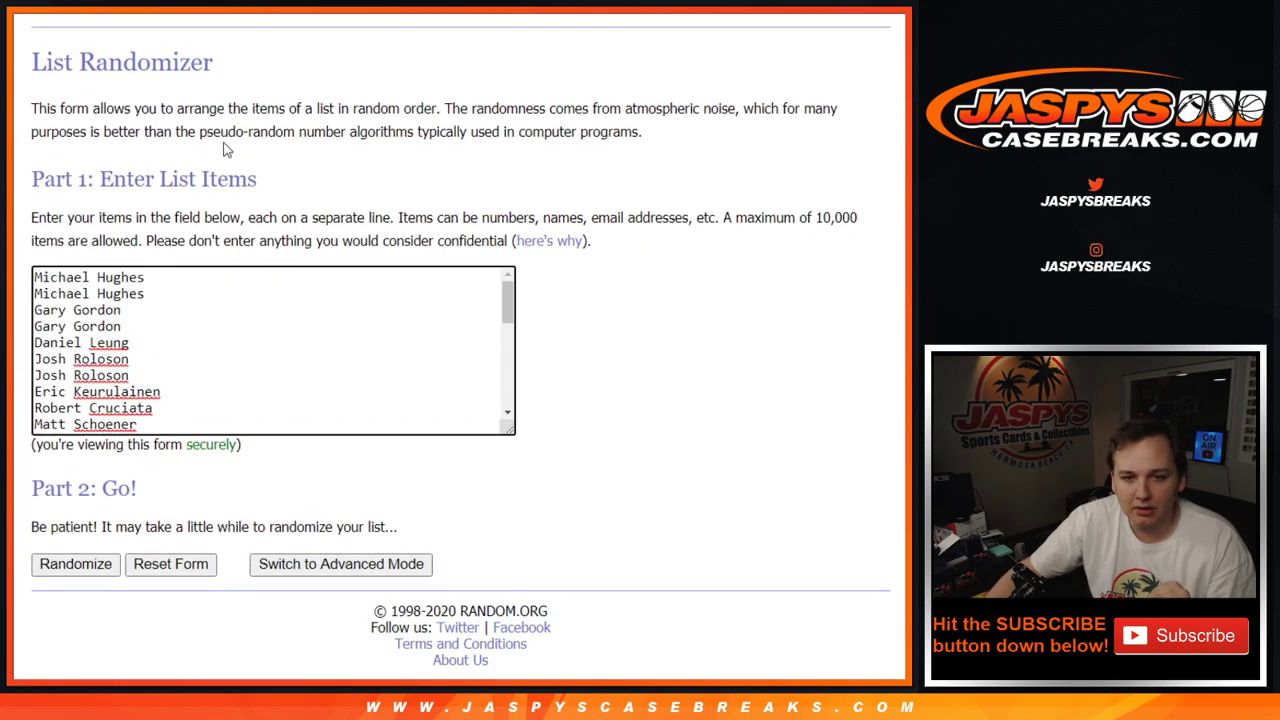
scroll(230, 349, down, 10)
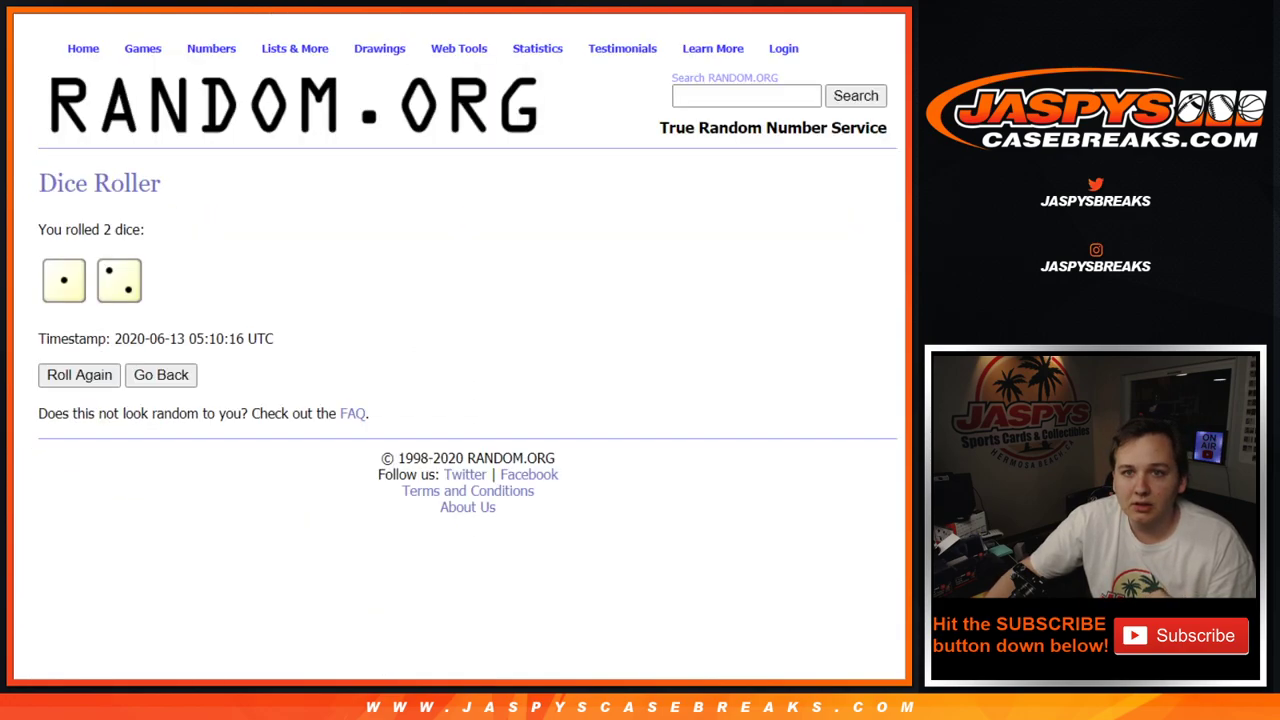
Shuffle the 30 early customer names three times in the List Randomizer.
click(70, 570)
click(70, 570)
scroll(62, 550, down, 6)
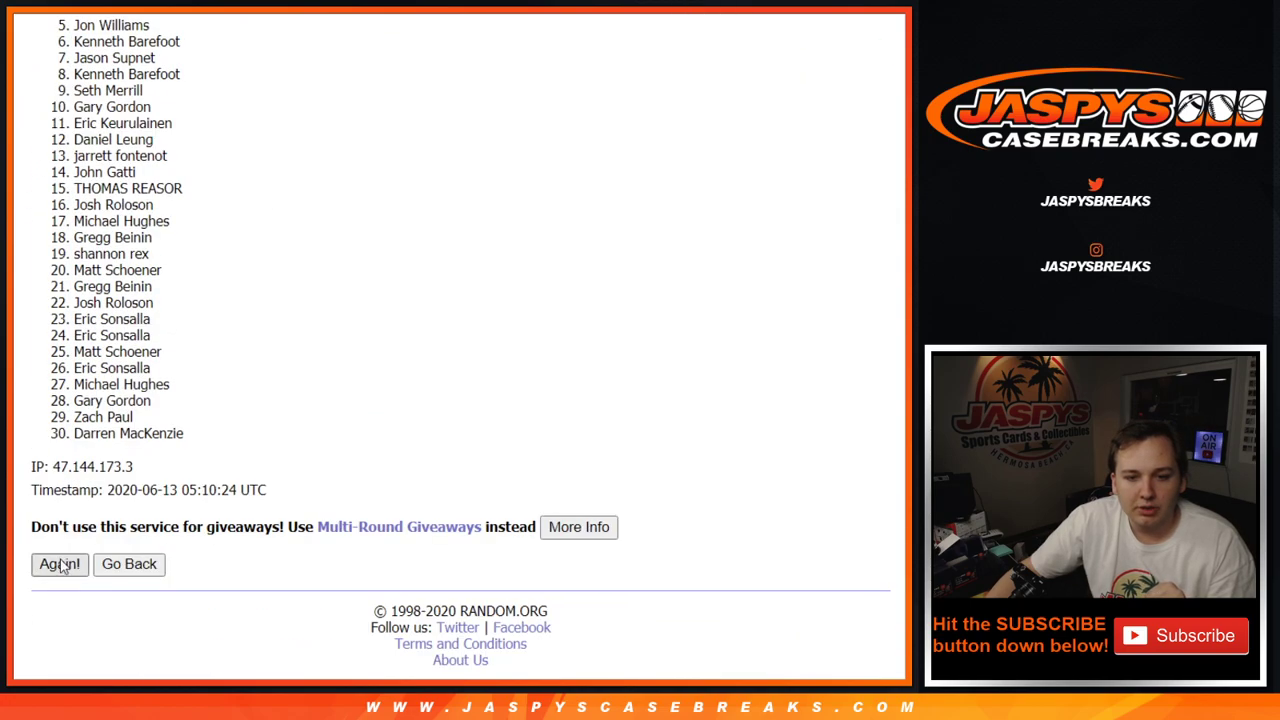
click(60, 564)
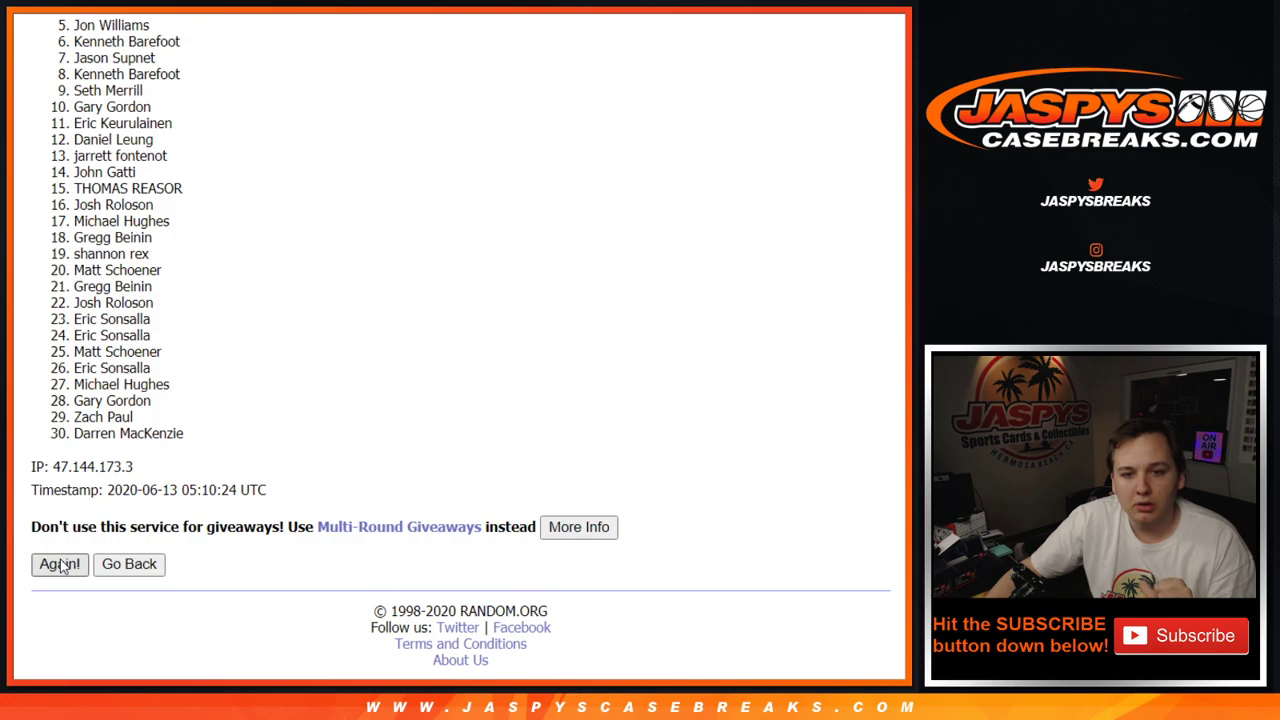
scroll(62, 566, down, 5)
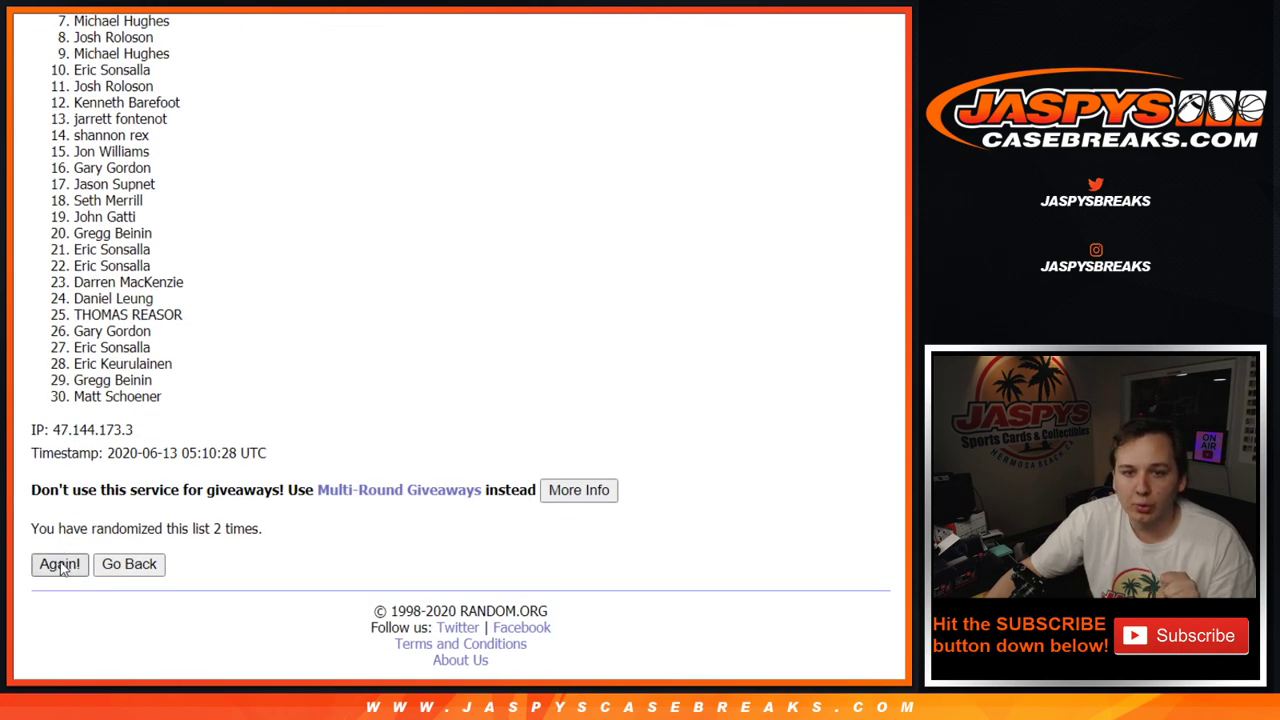
click(60, 564)
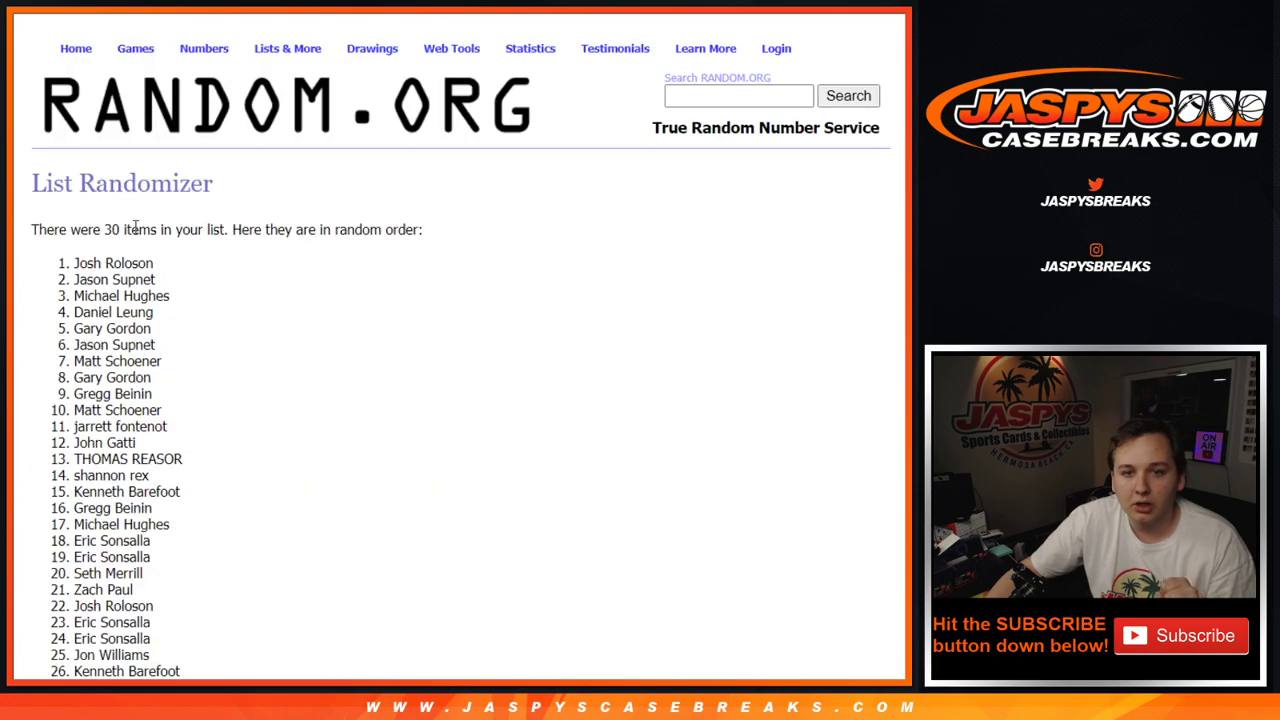
Copy the top shuffled name and add it before the //earlybird tag in the entry list.
triple_click(148, 261)
key(ctrl+c)
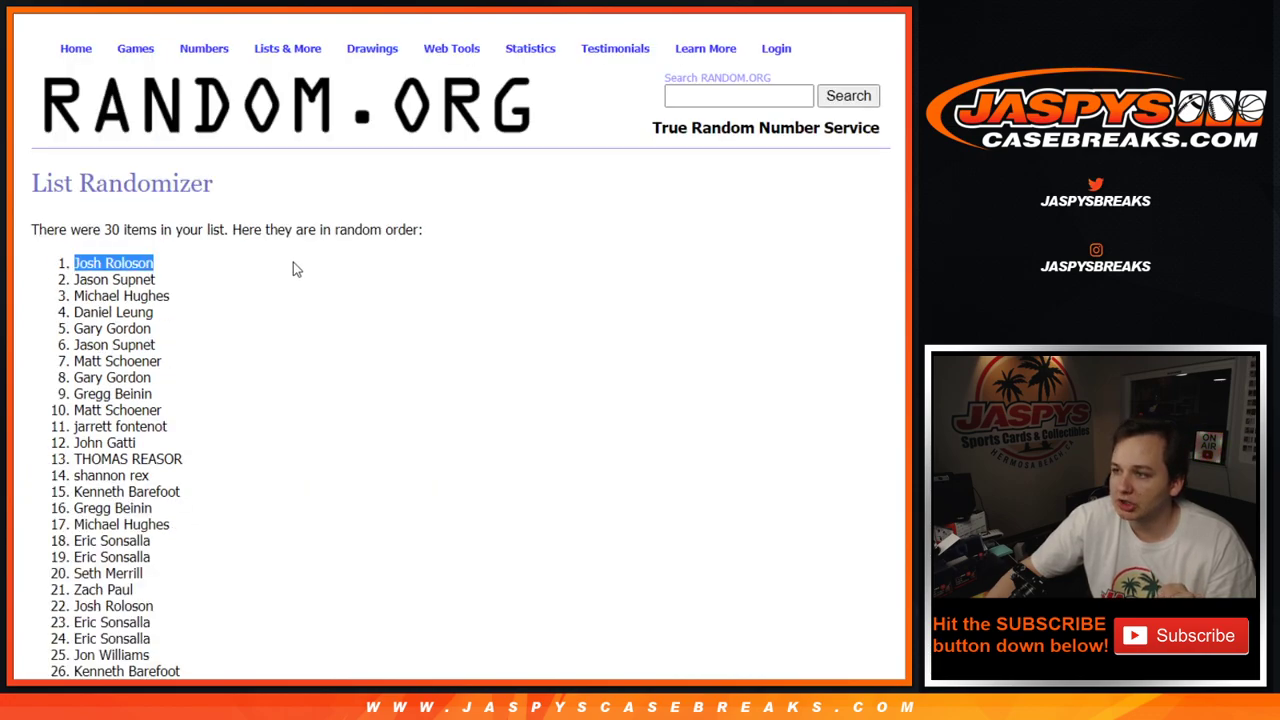
key(alt+Left)
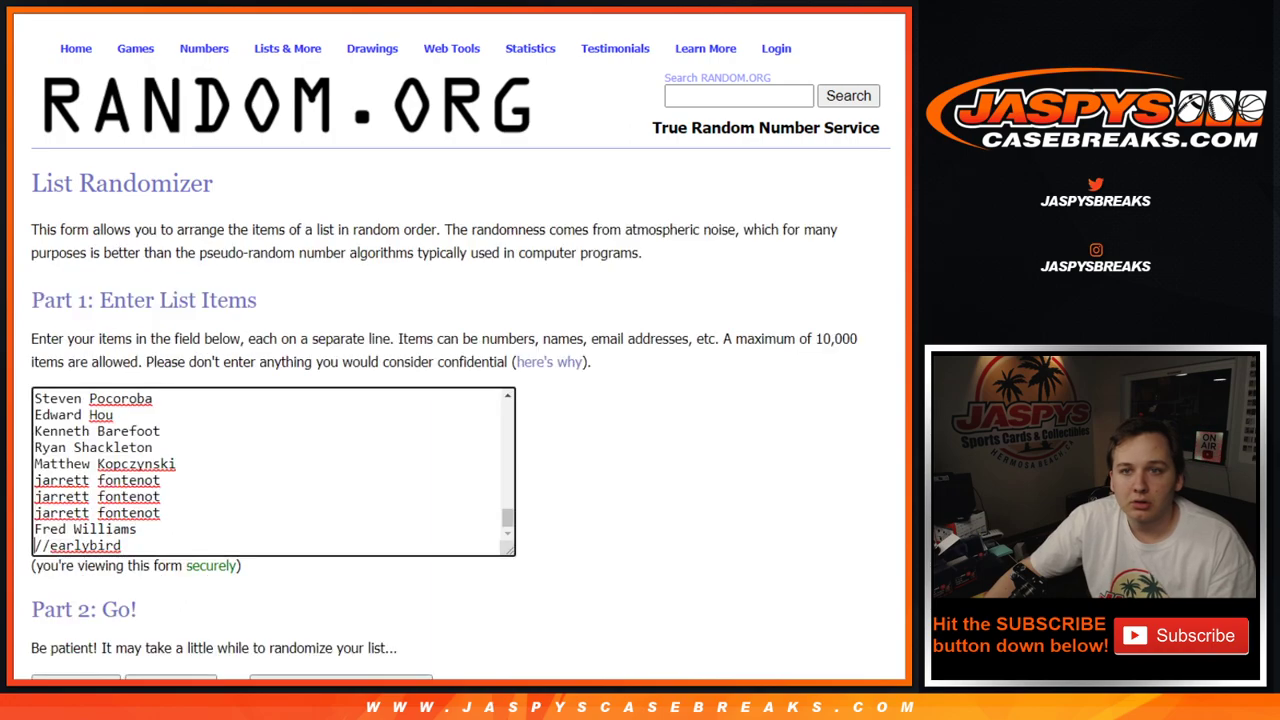
key(ctrl+v)
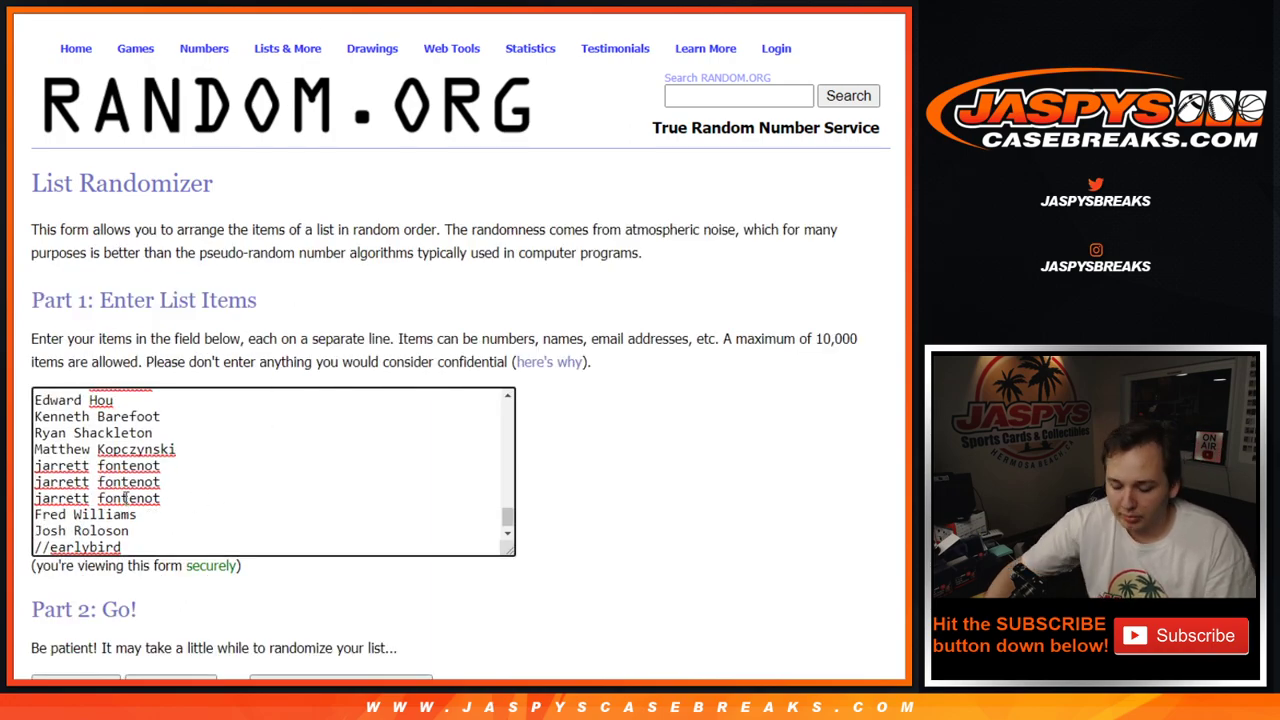
key(BackSpace)
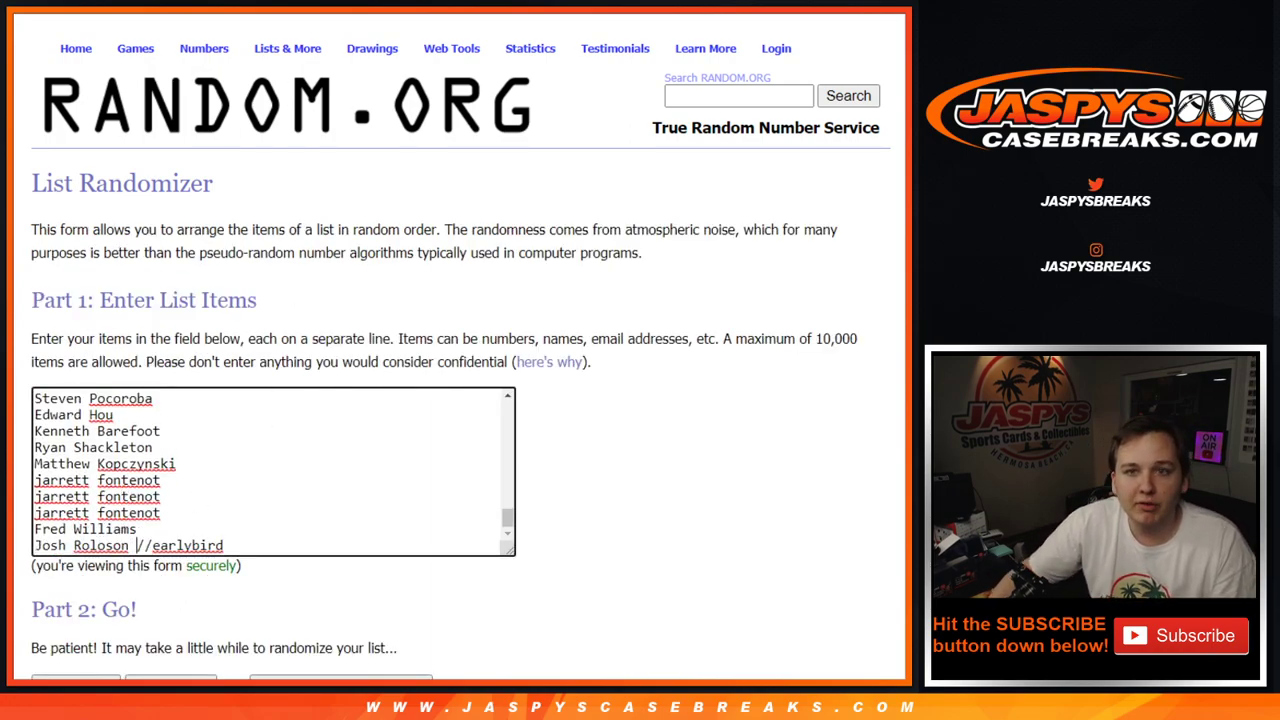
key(ctrl+Tab)
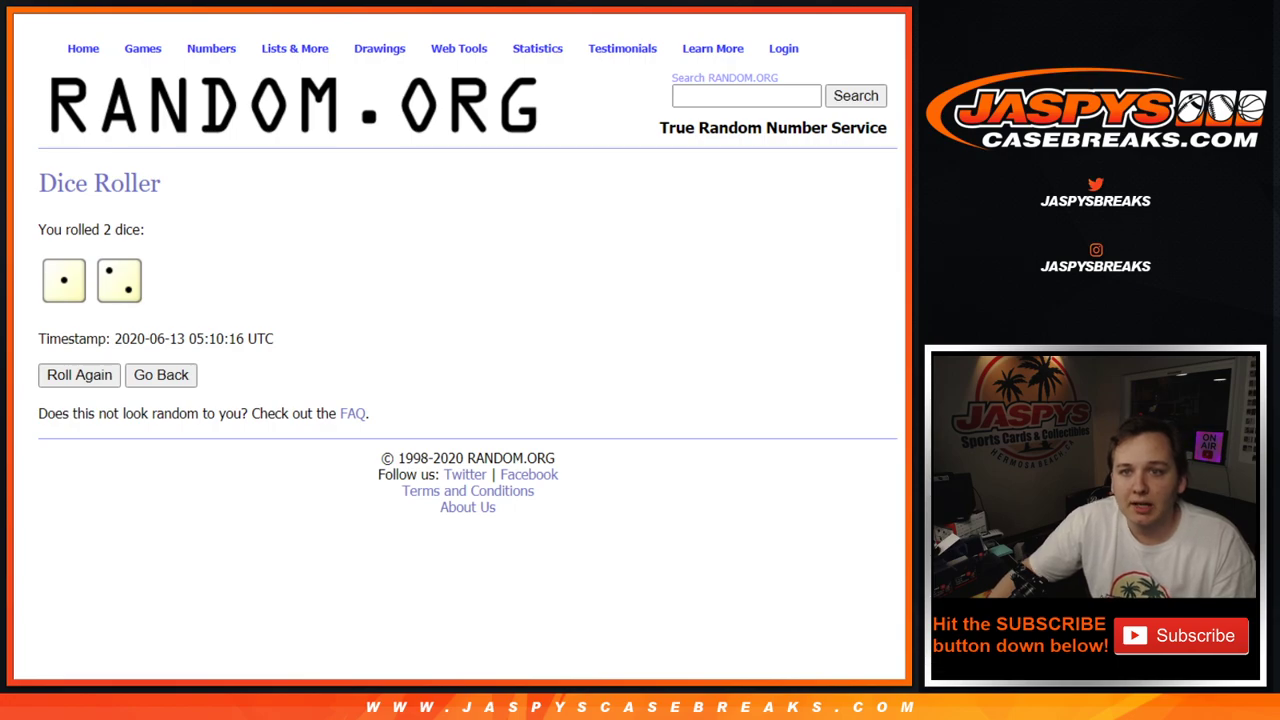
key(ctrl+shift+Tab)
scroll(149, 531, down, 2)
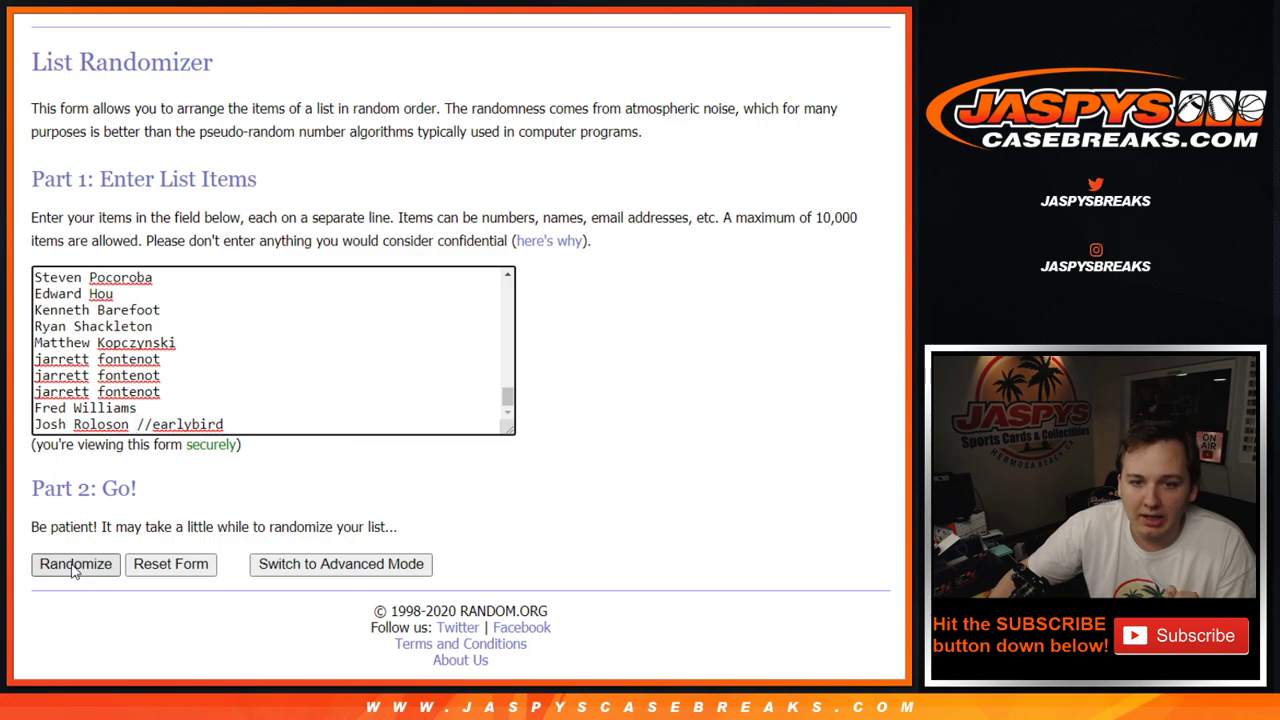
Randomize the 70-name customer list three times.
click(75, 564)
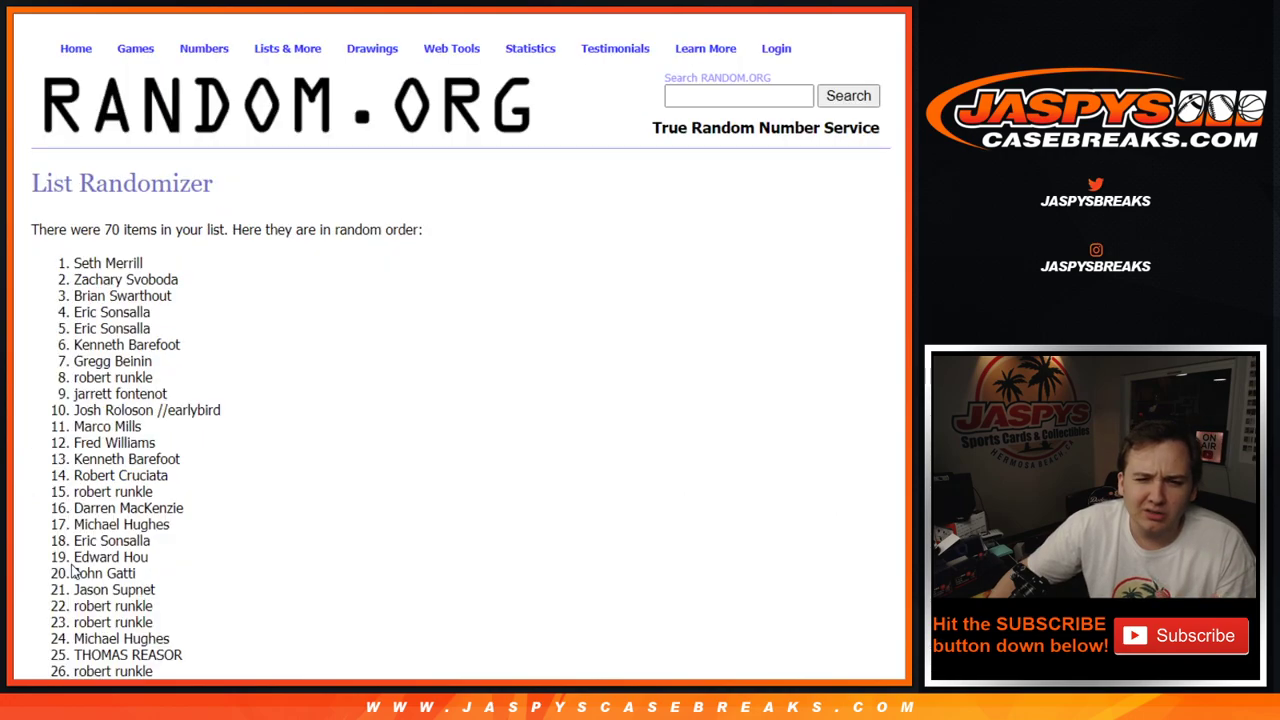
scroll(185, 27, down, 5)
key(ctrl+Tab)
key(ctrl+shift+Tab)
scroll(257, 360, down, 4)
click(60, 564)
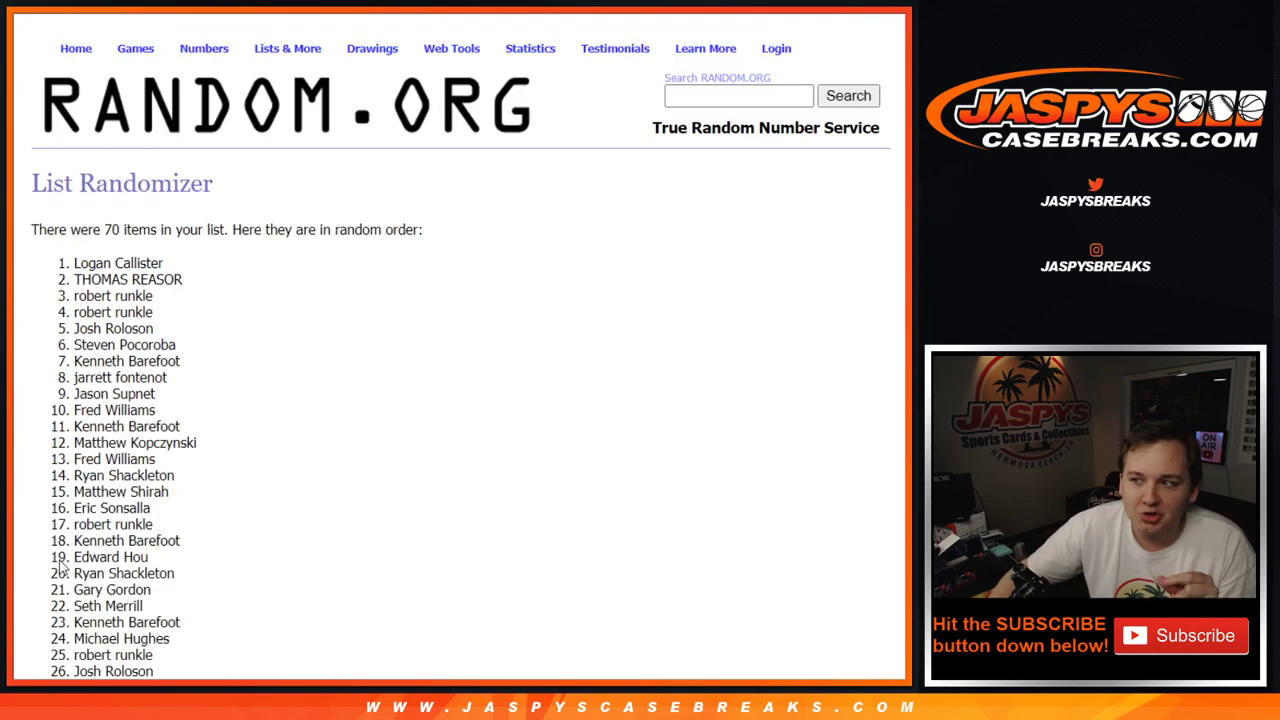
scroll(60, 564, down, 10)
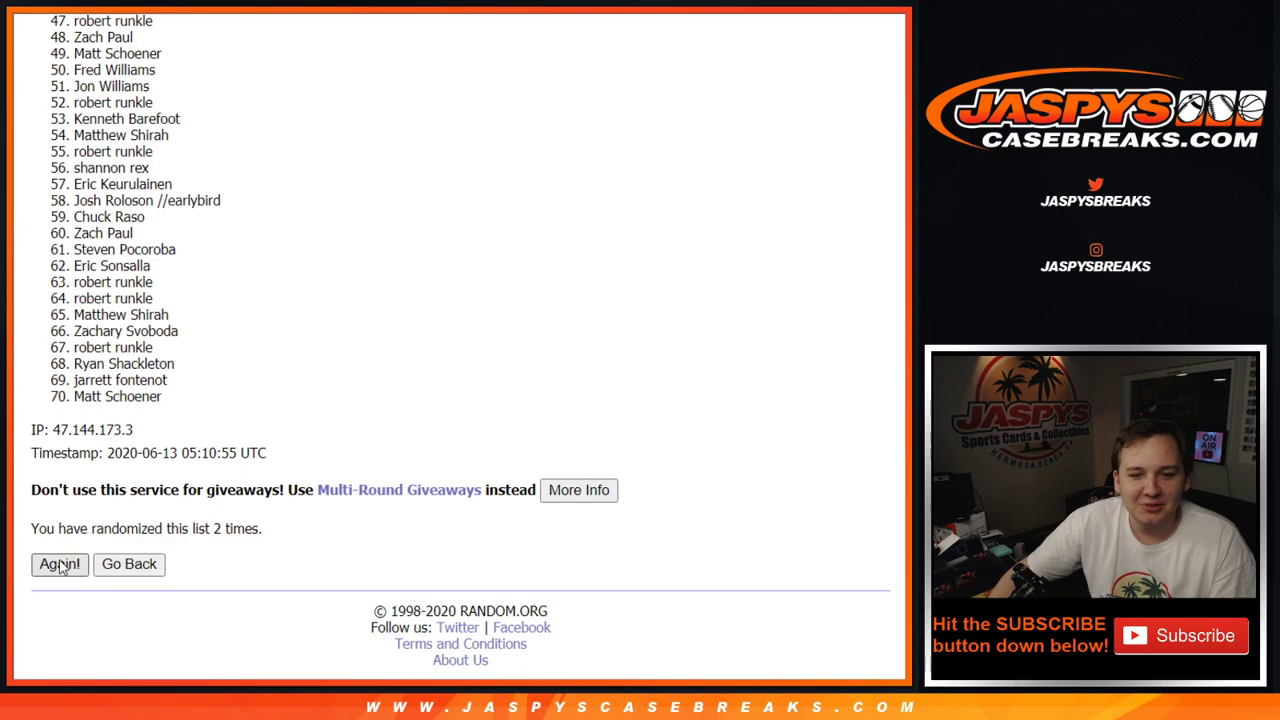
click(60, 564)
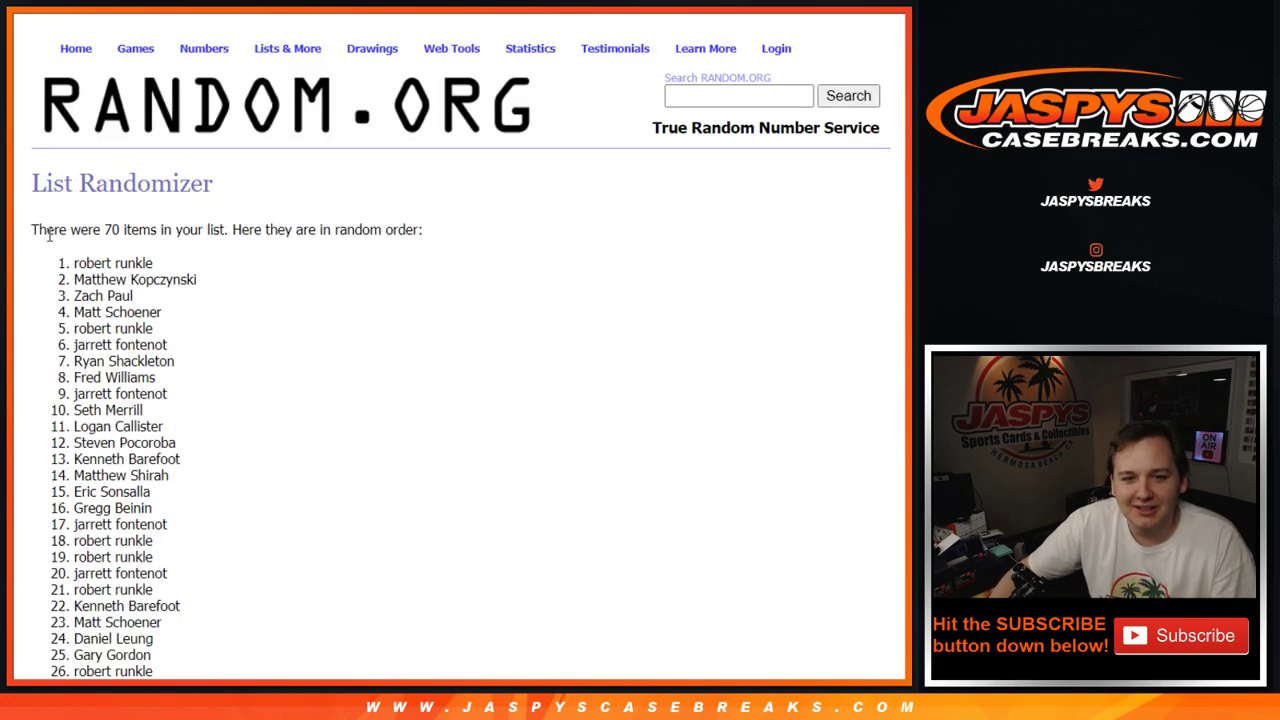
Paste the shuffled customers into column A from A1 and set their font size to 12.
mouse_move(46, 258)
mouse_down()
mouse_move(362, 342)
mouse_move(423, 486)
mouse_move(446, 437)
mouse_move(445, 397)
mouse_up()
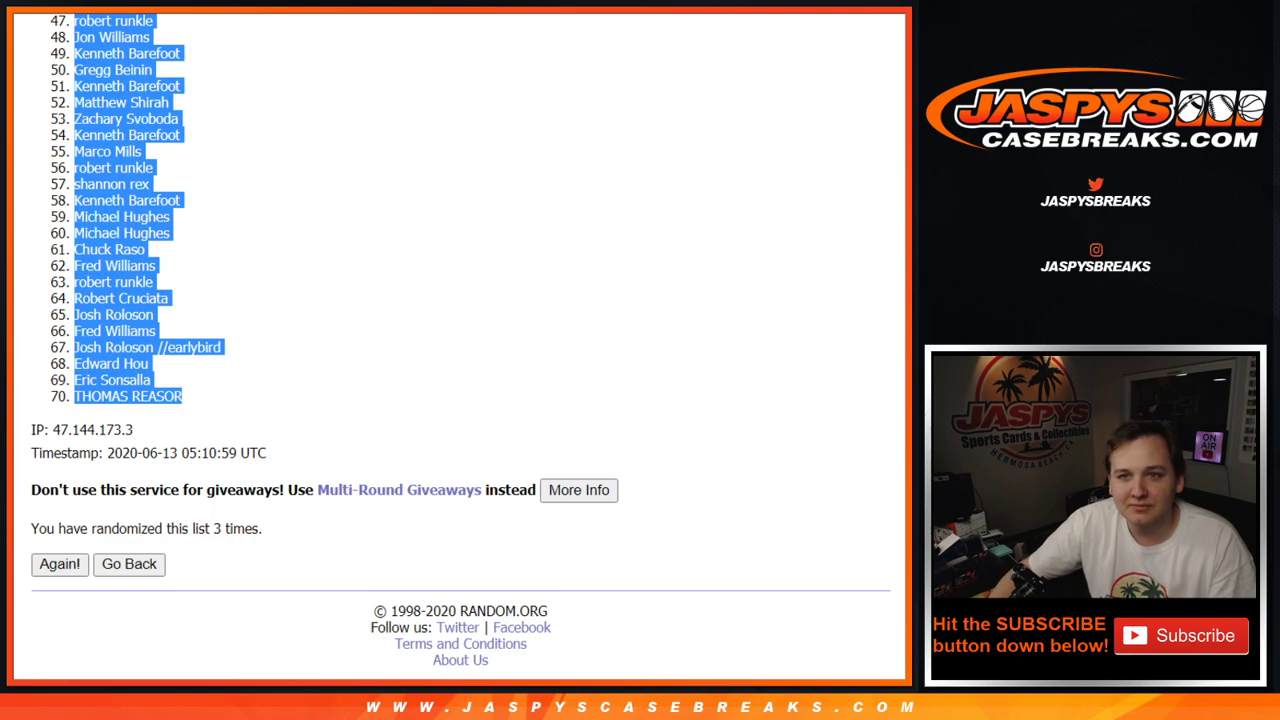
key(ctrl+Tab)
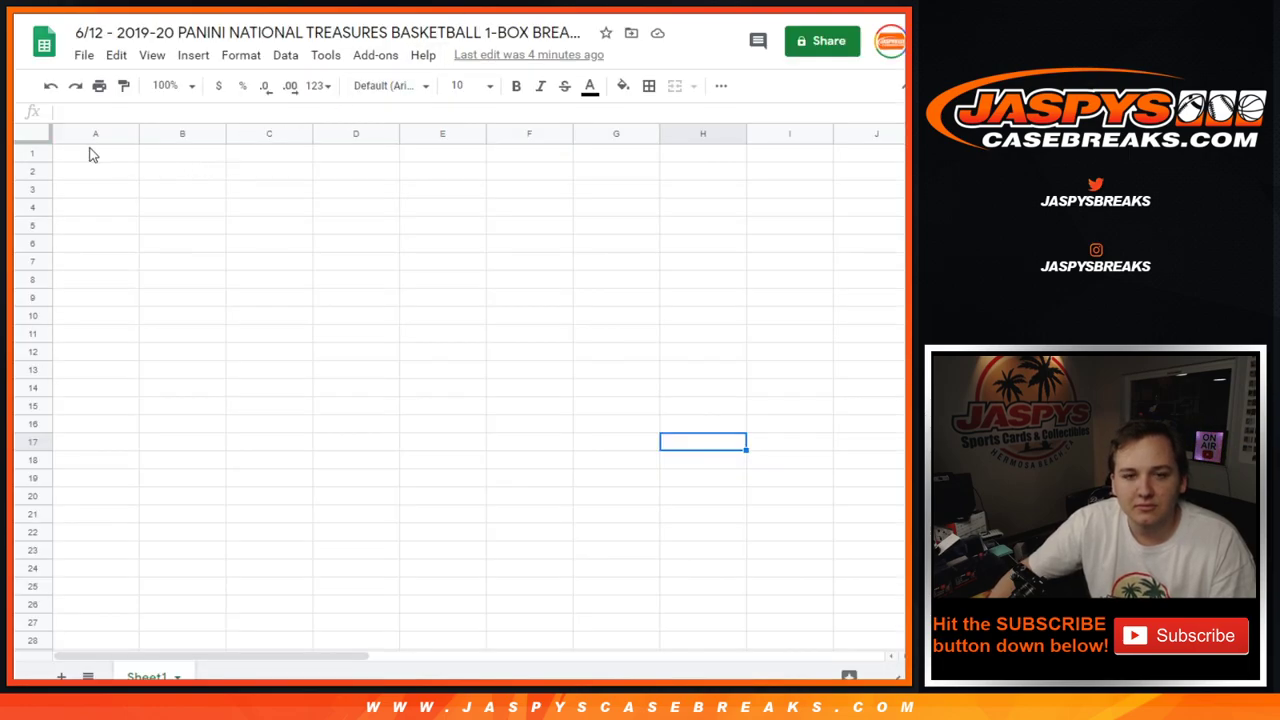
click(88, 148)
key(ctrl+v)
click(470, 85)
click(470, 284)
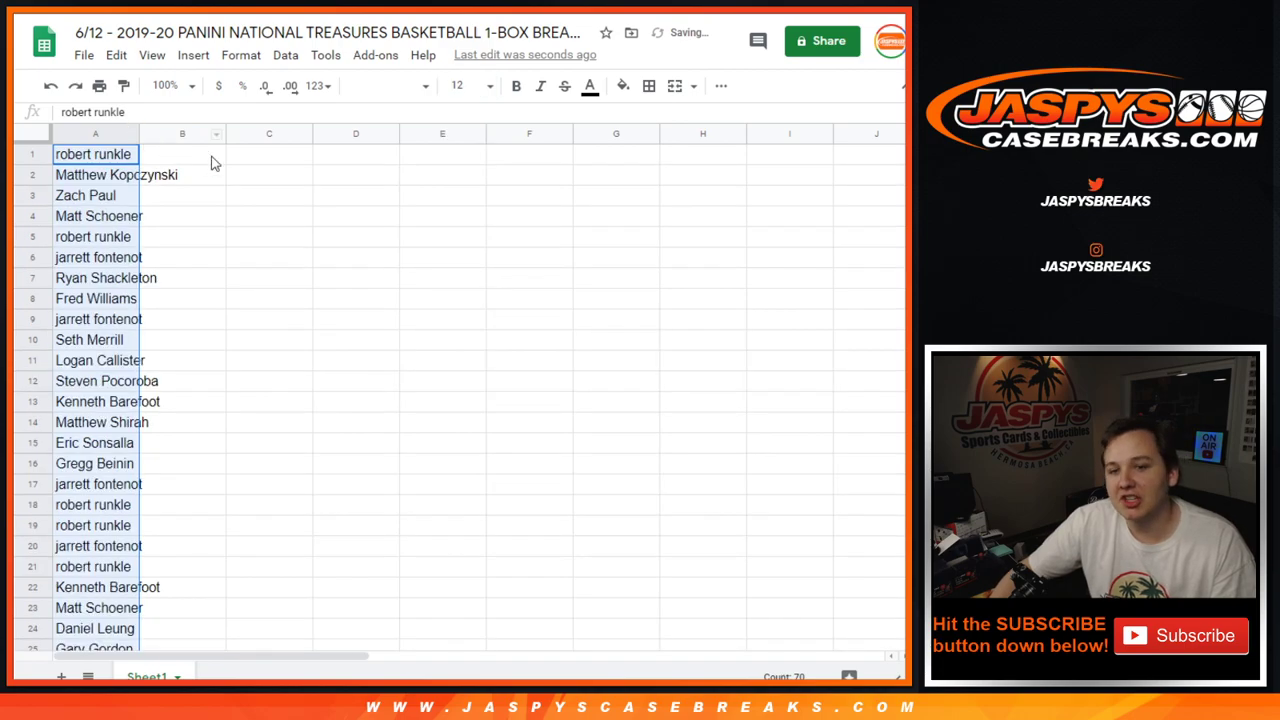
Autofit column A to the customer names and return to the RANDOM.ORG player list.
double_click(138, 135)
click(490, 12)
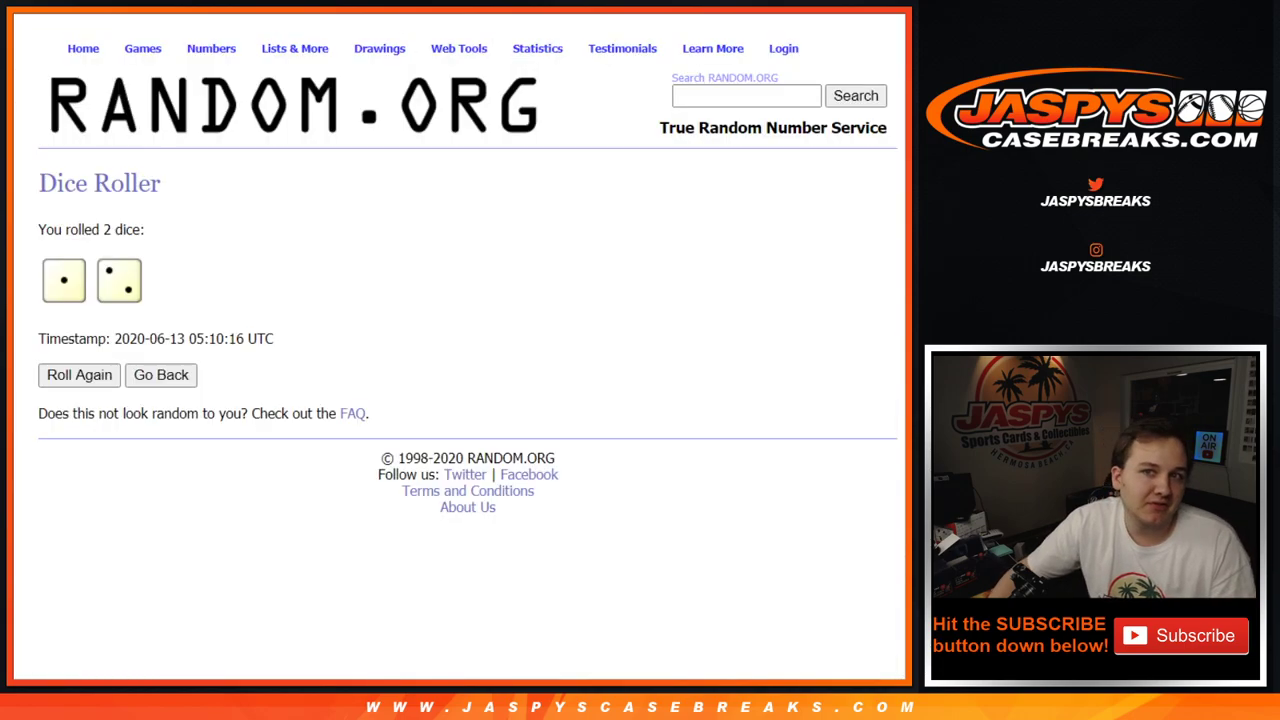
scroll(409, 500, down, 20)
scroll(409, 494, down, 20)
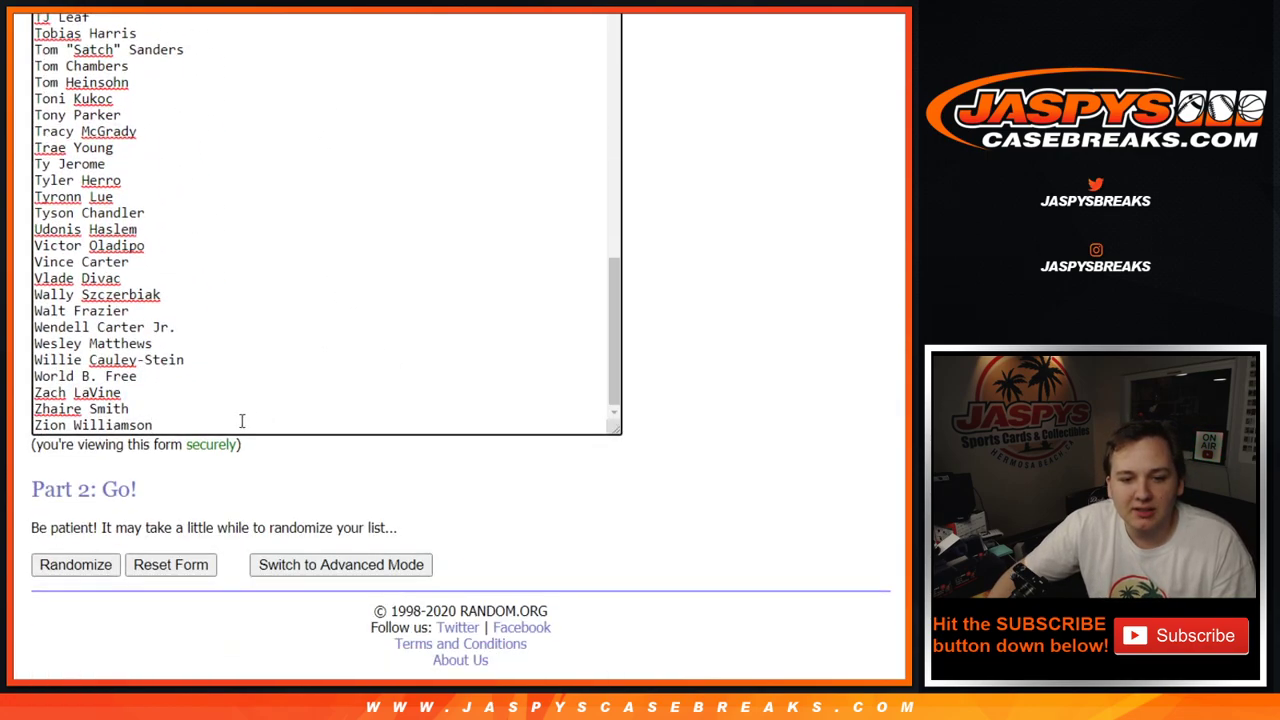
Randomize the 350-player checklist three times and select all 350 results.
click(79, 565)
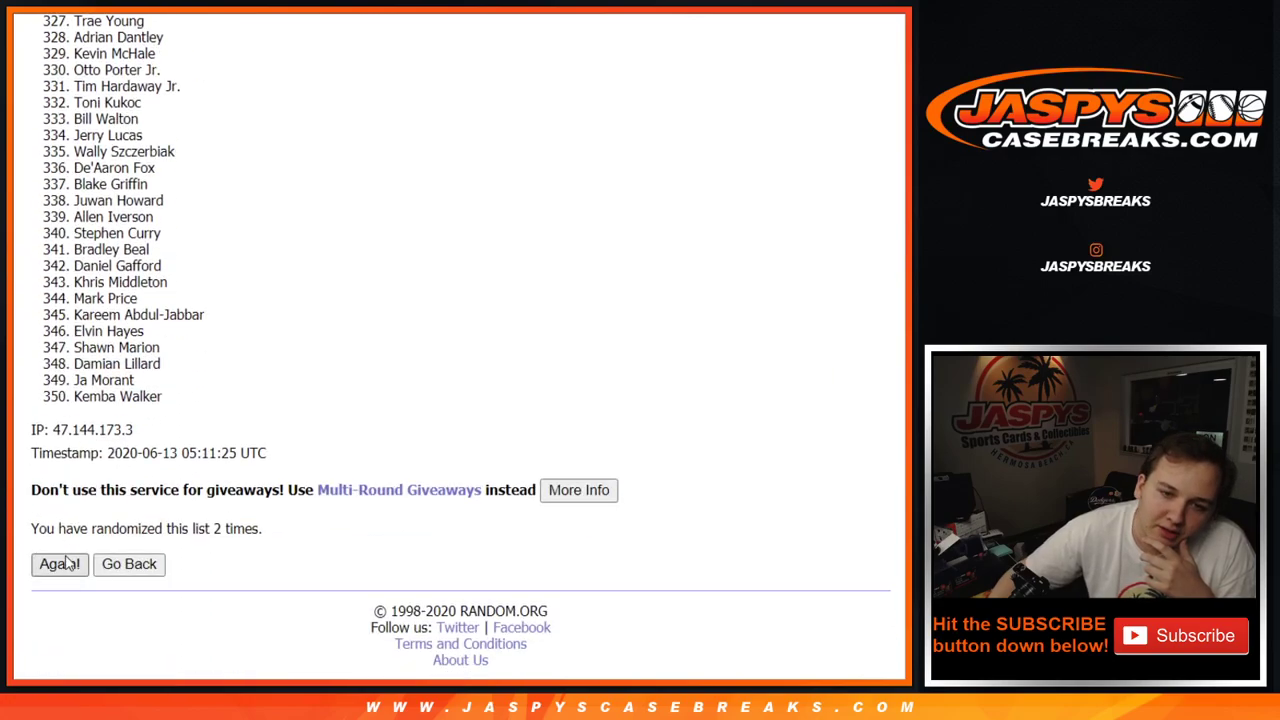
click(67, 564)
mouse_move(46, 268)
mouse_down()
mouse_move(158, 268)
mouse_move(249, 291)
mouse_move(497, 437)
mouse_move(518, 476)
mouse_move(502, 395)
mouse_up()
scroll(497, 437, down, 3)
scroll(518, 474, down, 18)
scroll(518, 476, down, 20)
scroll(518, 476, down, 20)
scroll(518, 476, down, 3)
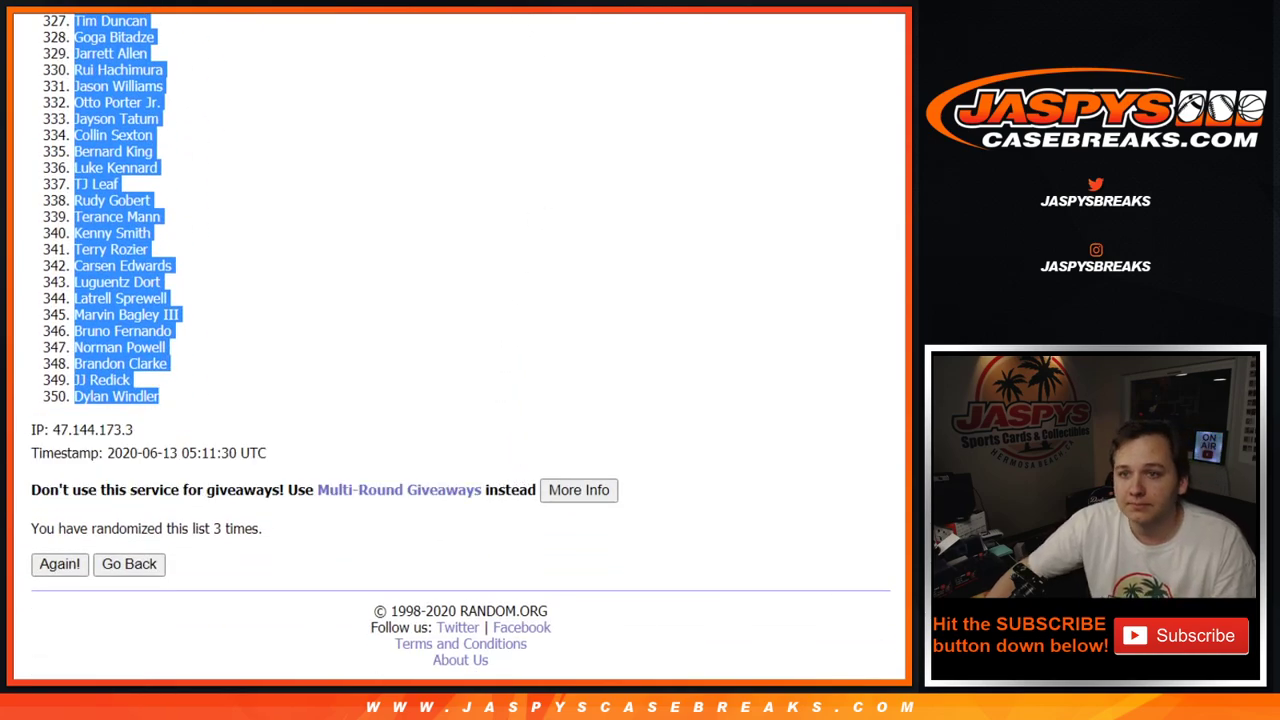
Paste the shuffled players into column B from B1, size 12, and autofit the column.
key(ctrl+Tab)
click(254, 157)
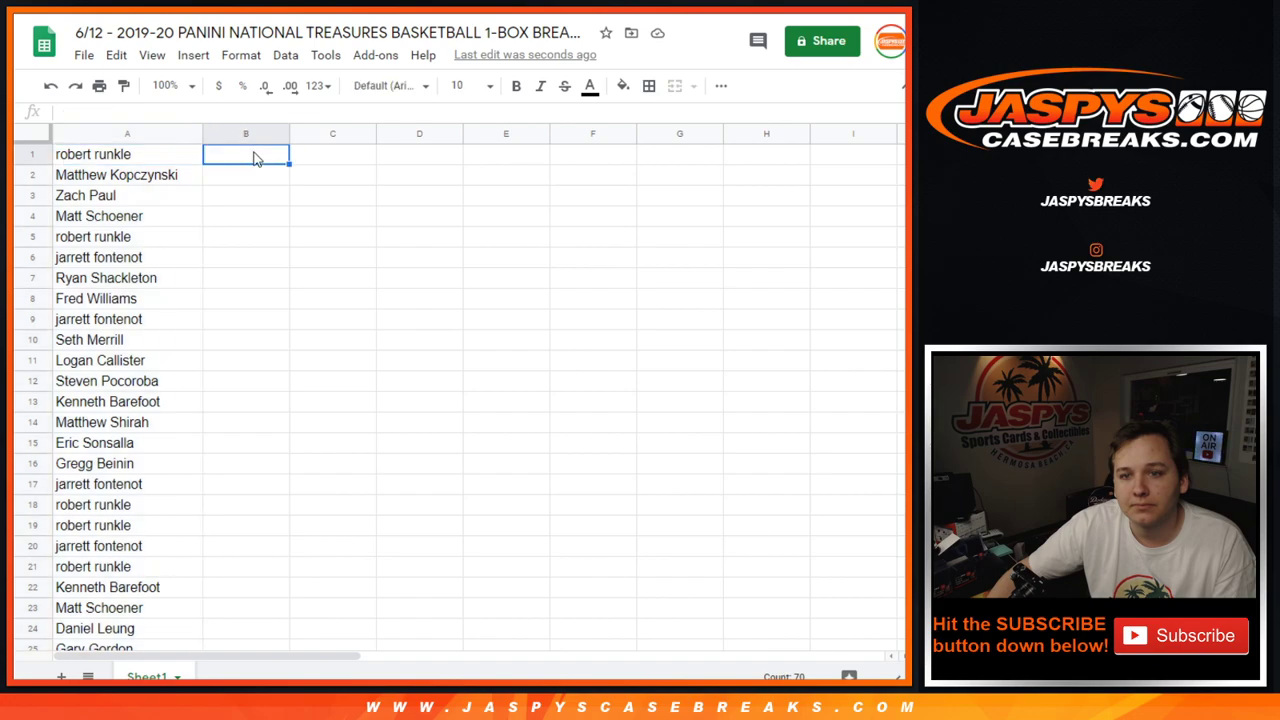
key(ctrl+v)
click(464, 85)
click(465, 283)
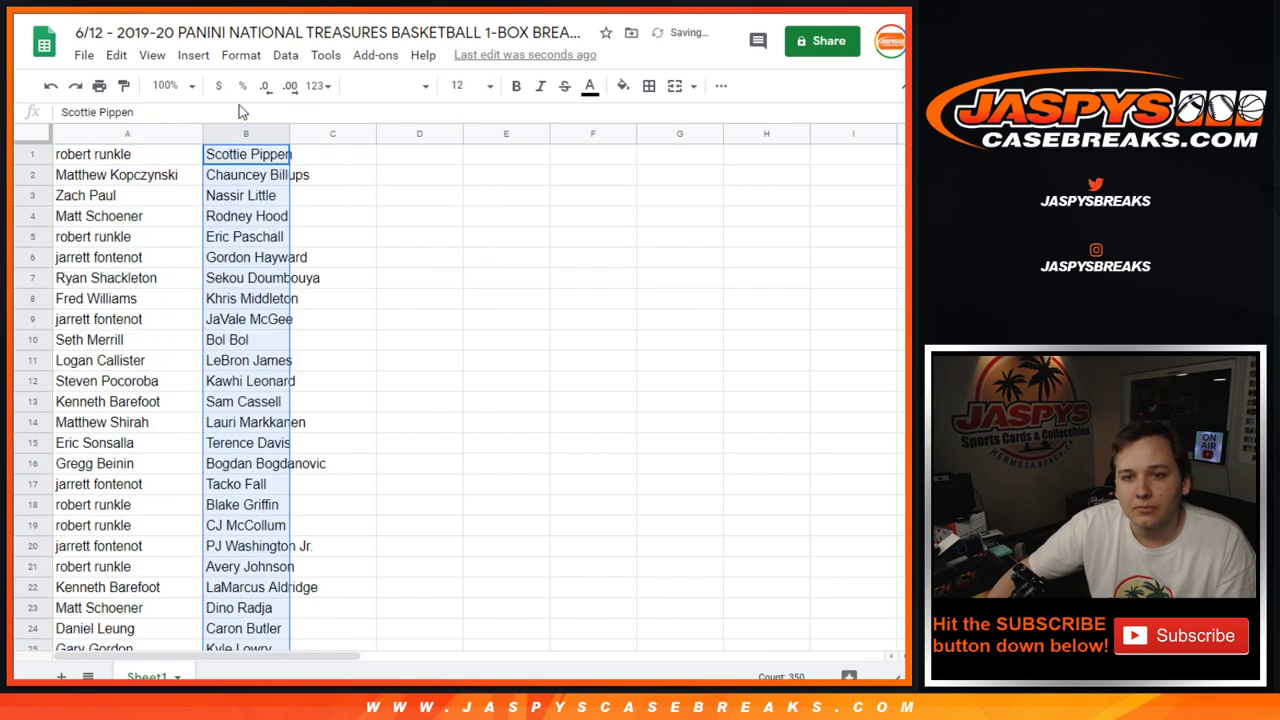
double_click(288, 132)
Look down the player column, then go back to the RANDOM.ORG List Randomizer.
scroll(286, 300, down, 13)
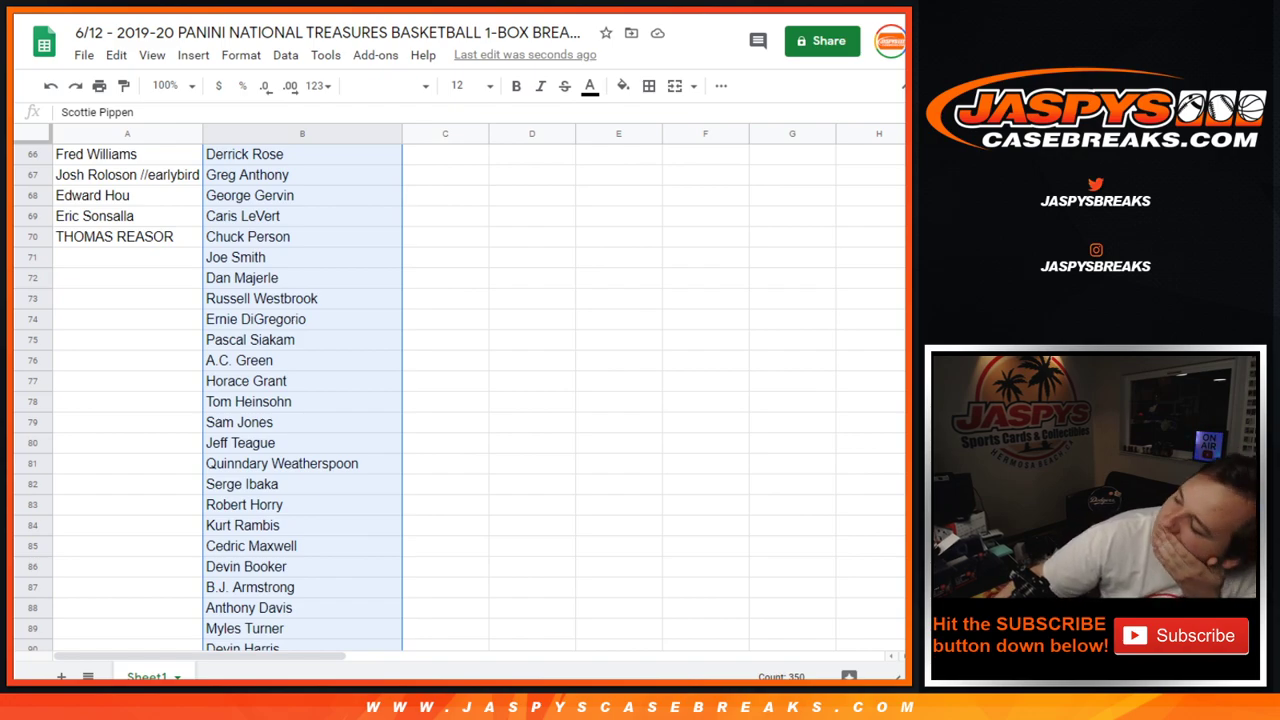
scroll(456, 628, down, 5)
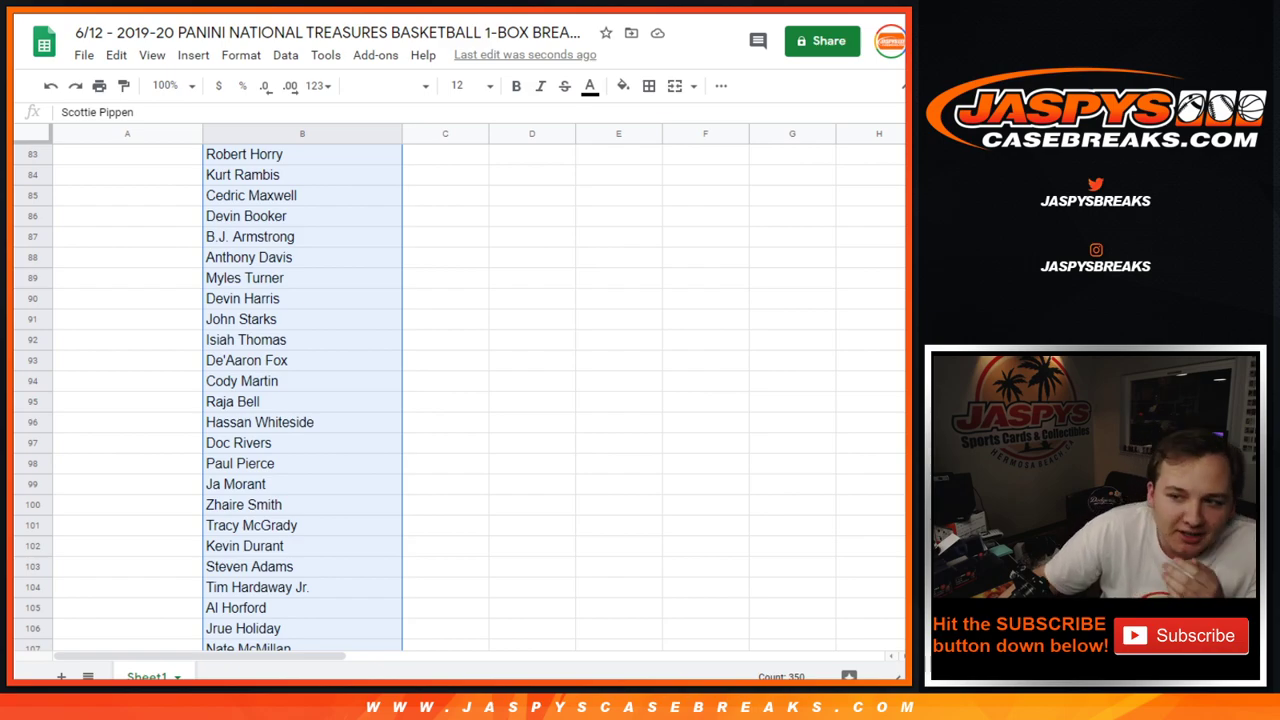
key(ctrl+Tab)
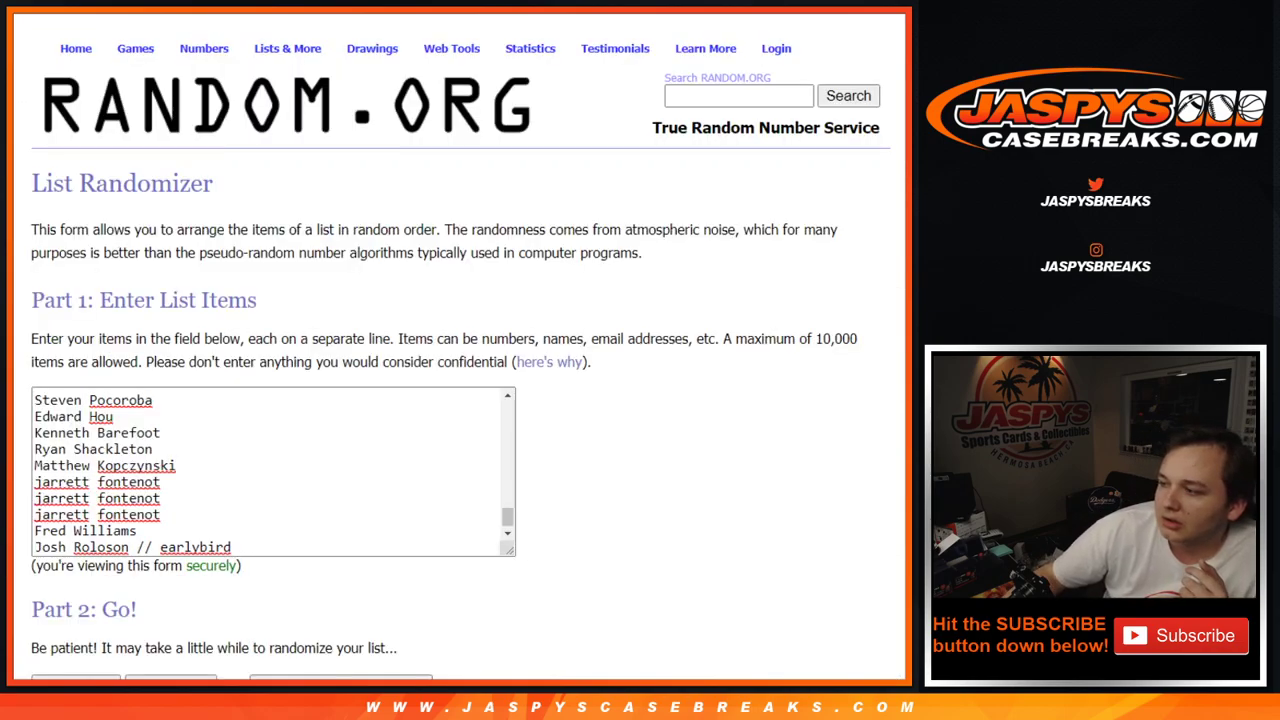
Check the customer names entered in the List Randomizer box.
scroll(583, 346, down, 1)
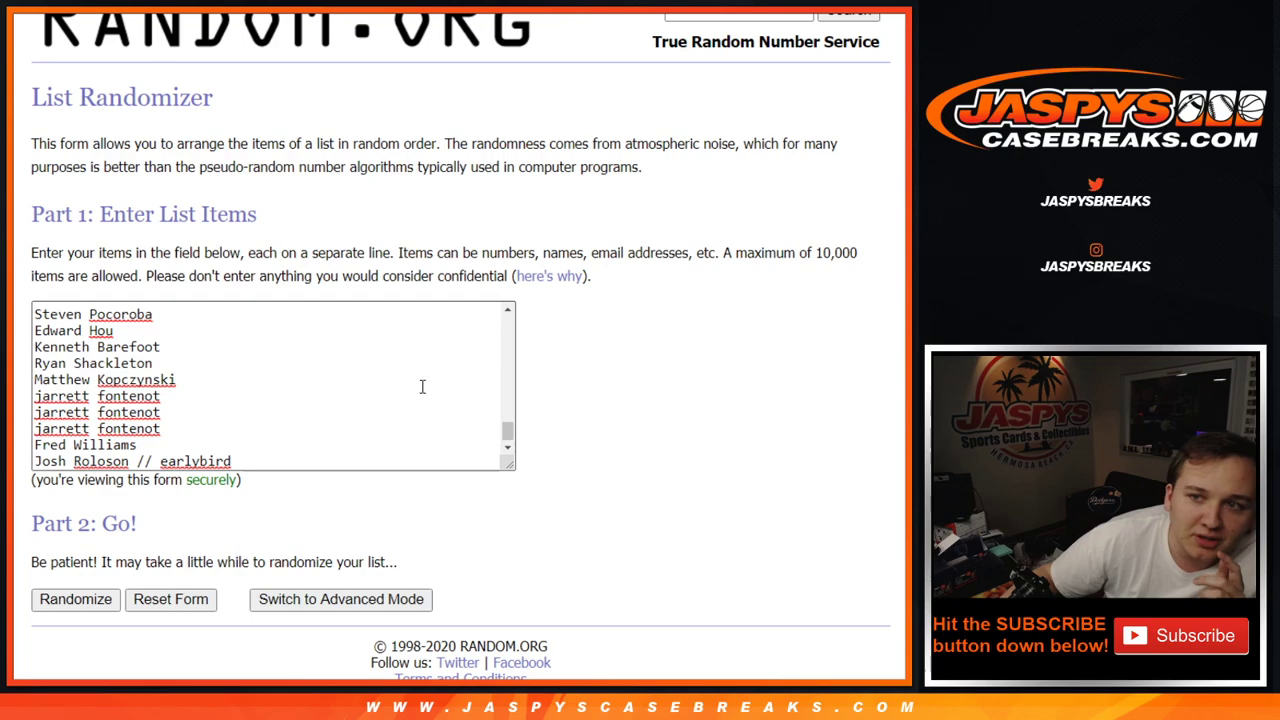
scroll(423, 386, up, 10)
scroll(422, 386, up, 1)
scroll(422, 386, down, 15)
click(284, 453)
key(ctrl+a)
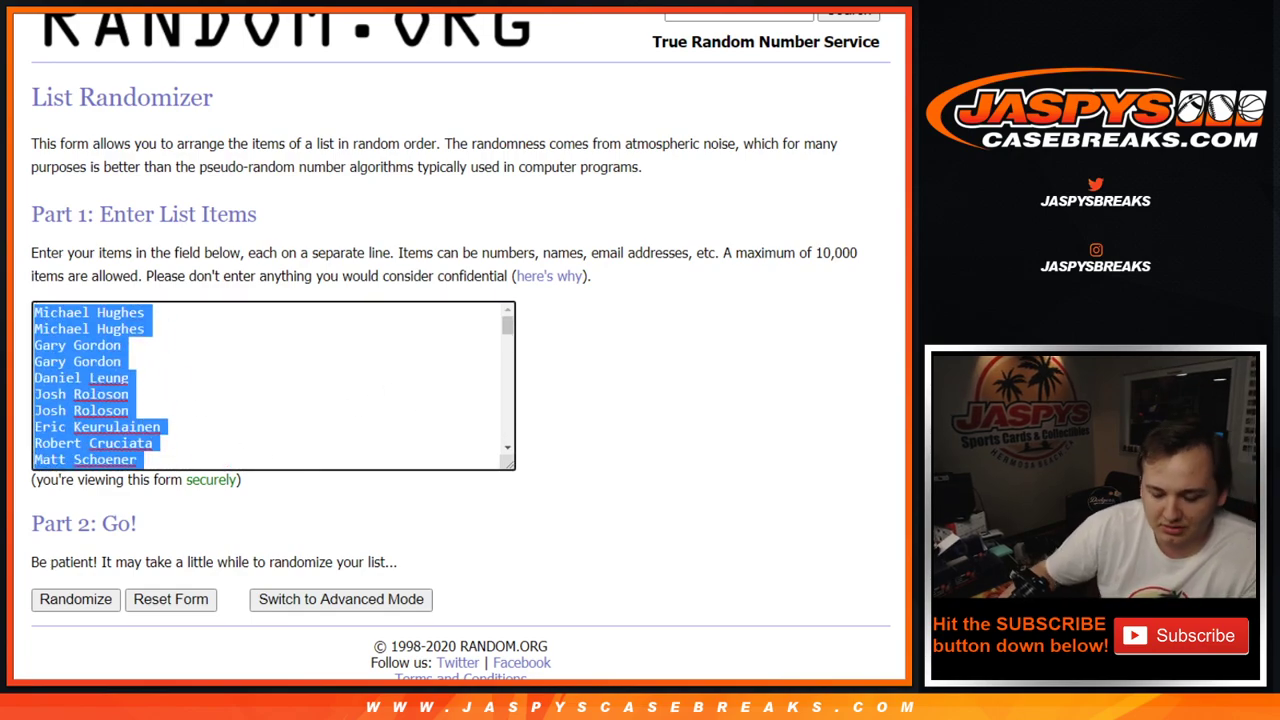
scroll(167, 360, down, 15)
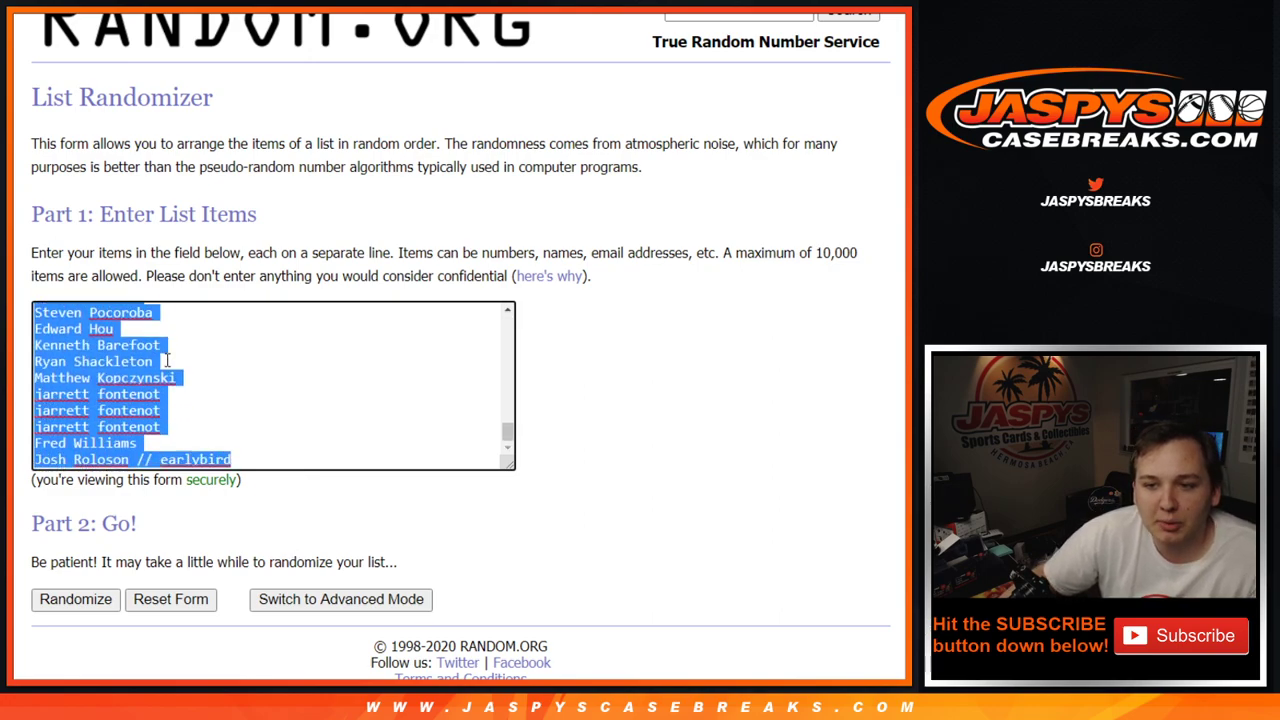
click(249, 460)
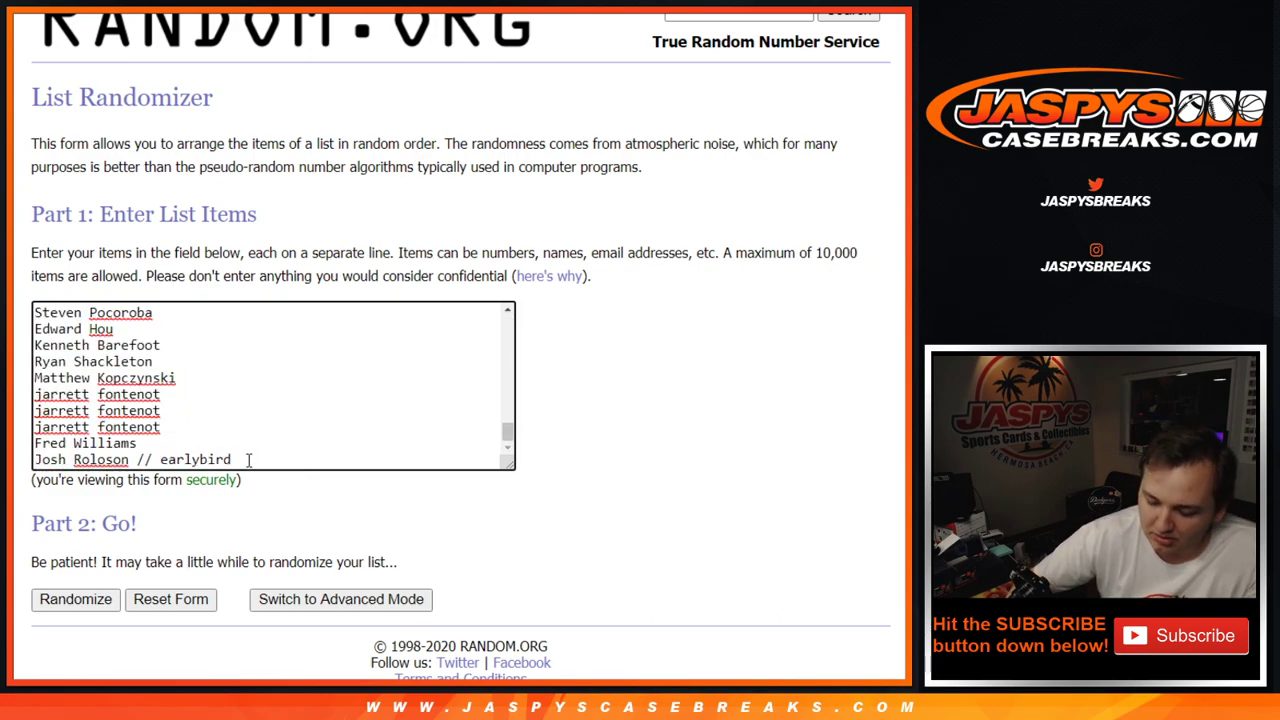
Make sure the name list ends without a blank trailing line.
key(Return)
key(BackSpace)
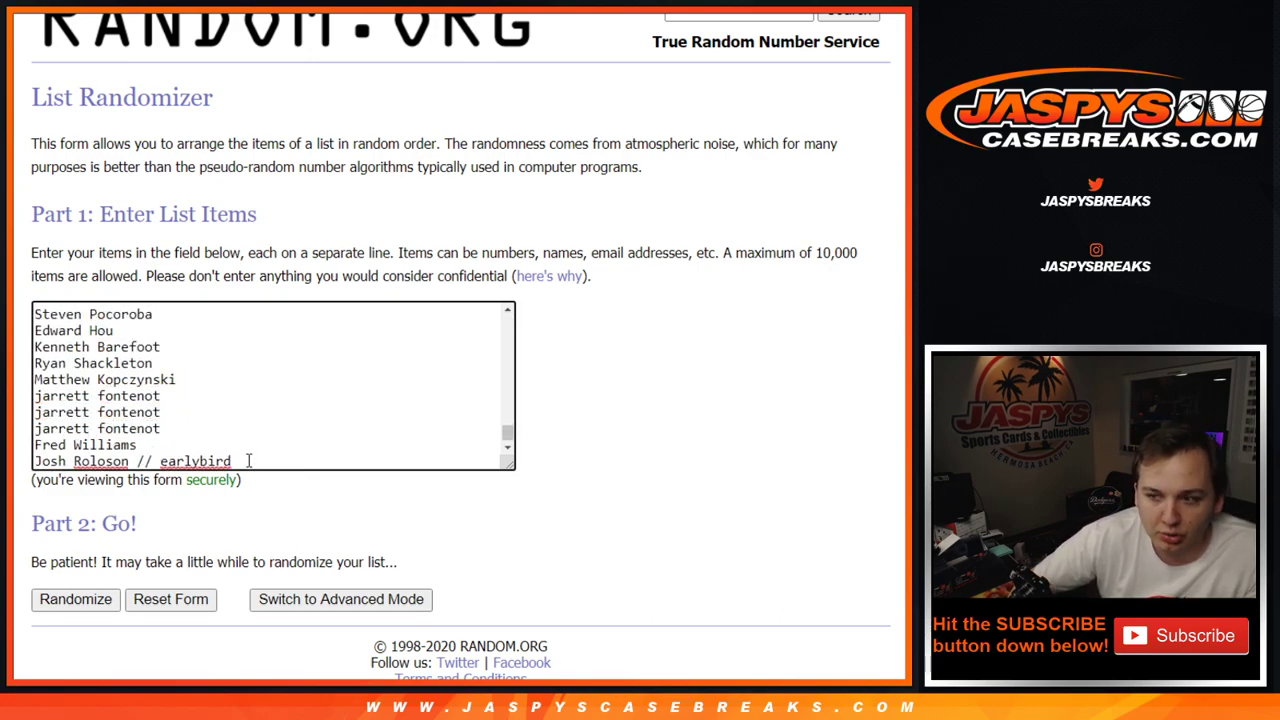
key(Return)
key(BackSpace)
key(Return)
key(BackSpace)
key(Return)
key(BackSpace)
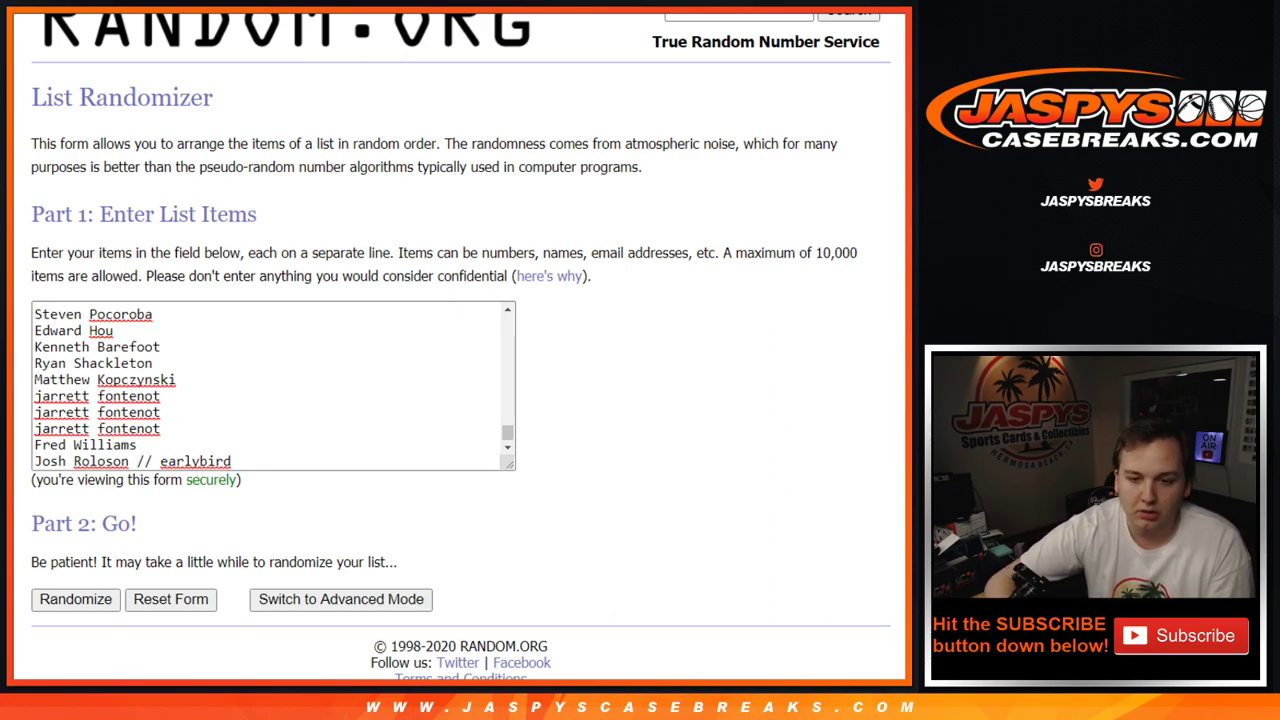
Randomize the customer names and select all 350 results.
click(84, 600)
scroll(143, 423, down, 1)
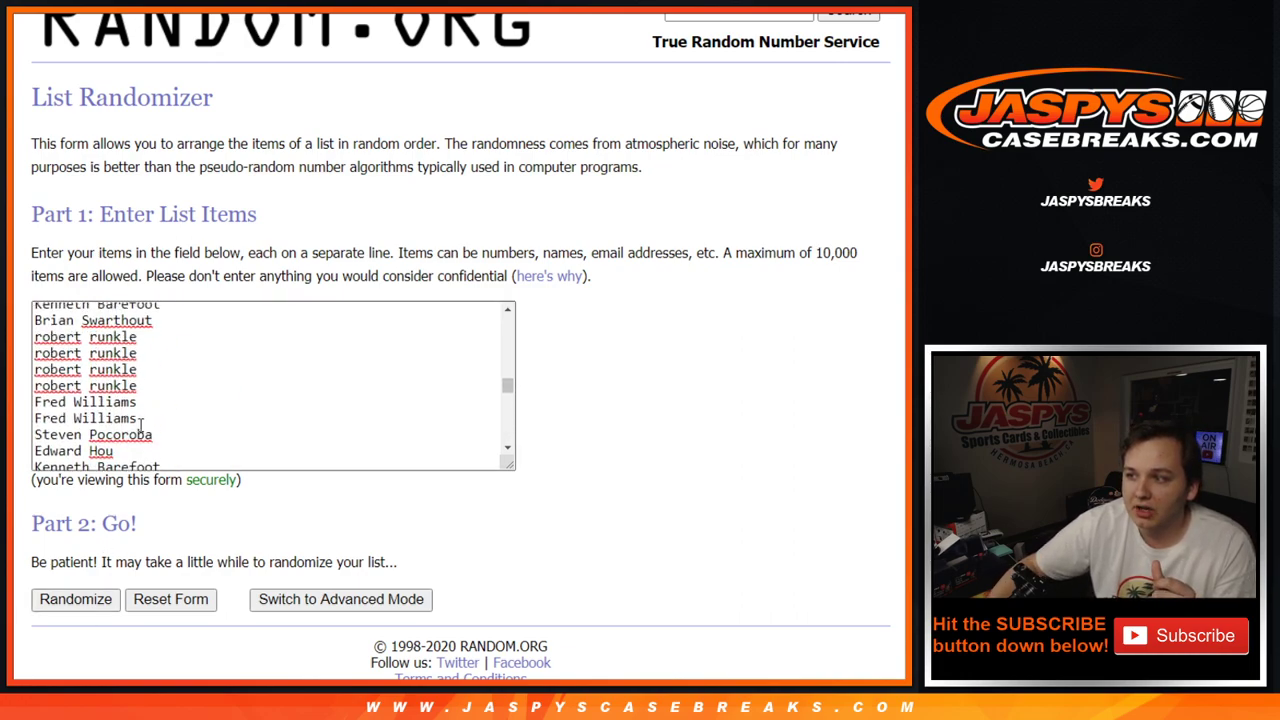
click(84, 600)
scroll(88, 597, down, 20)
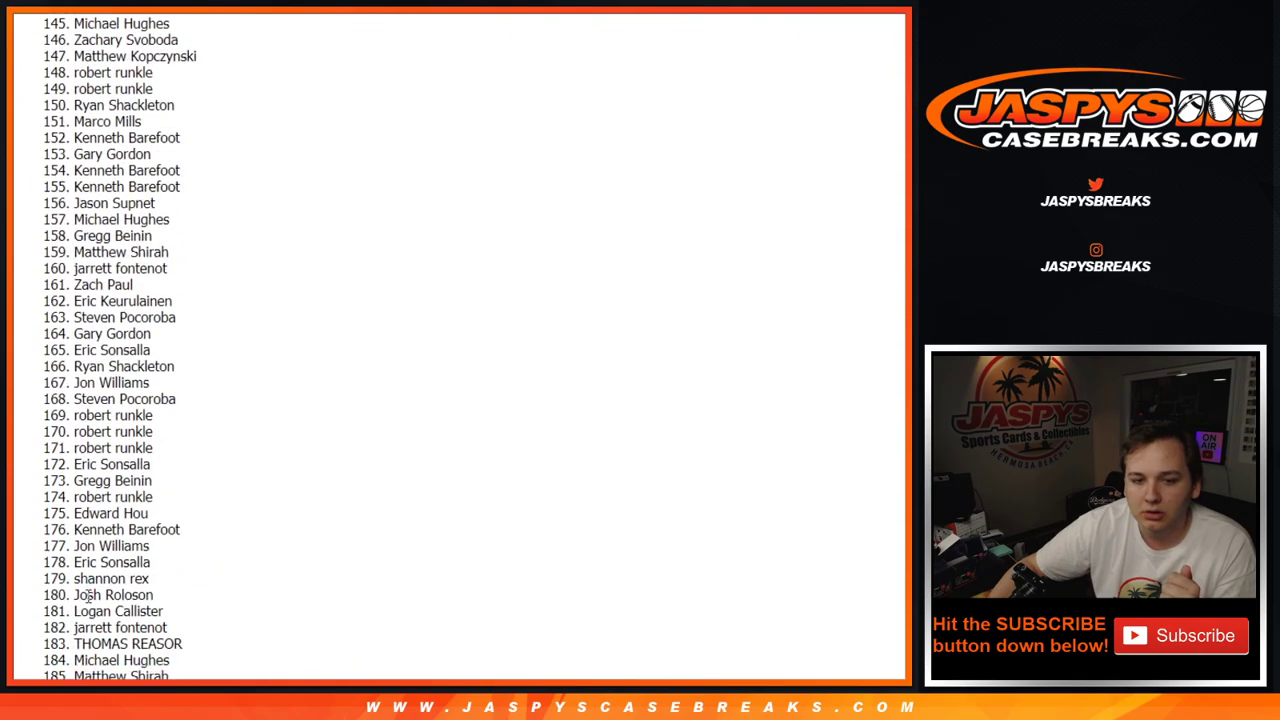
scroll(88, 595, down, 20)
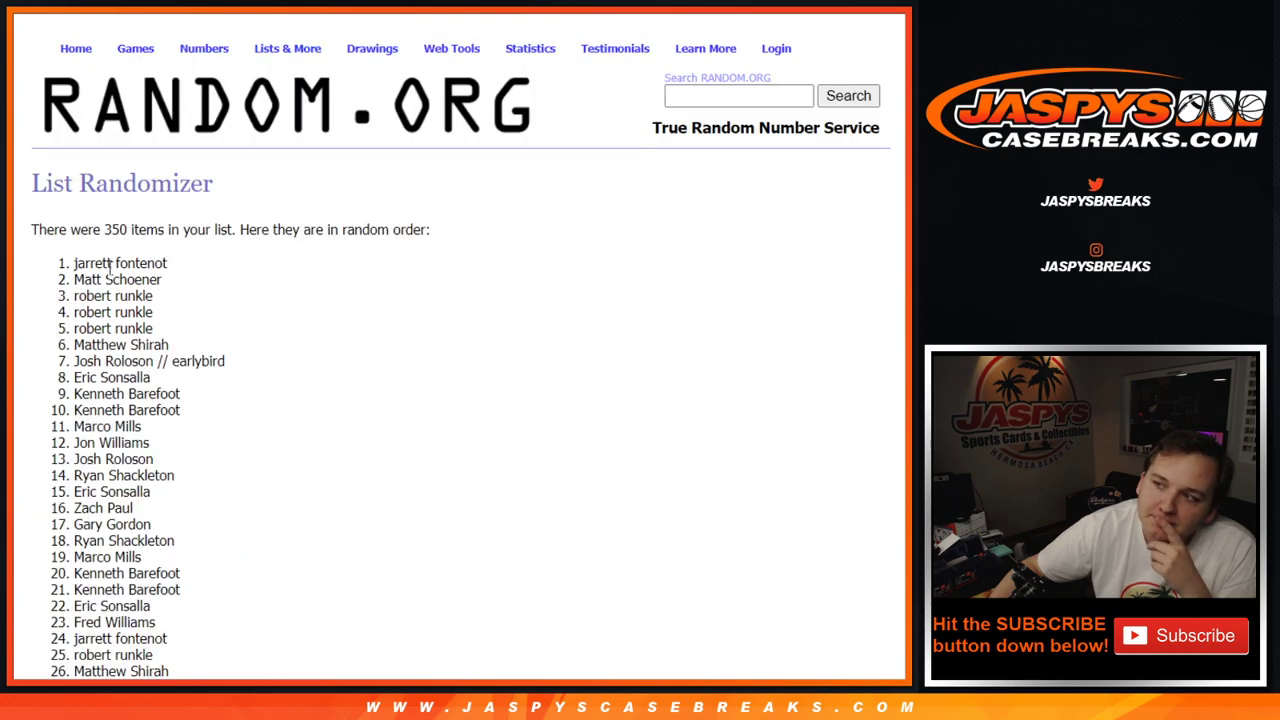
scroll(697, 434, down, 9)
drag(63, 257, 700, 440)
scroll(697, 437, down, 20)
scroll(697, 437, down, 15)
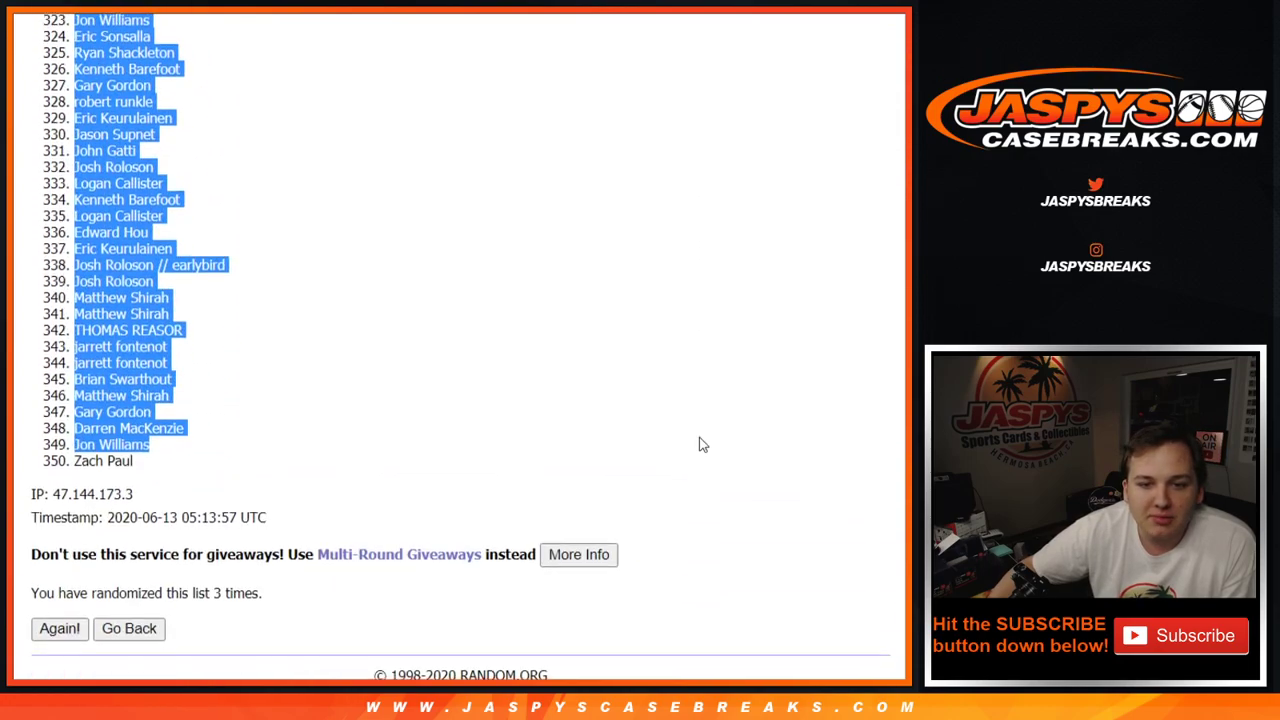
scroll(701, 445, down, 1)
drag(701, 445, 697, 402)
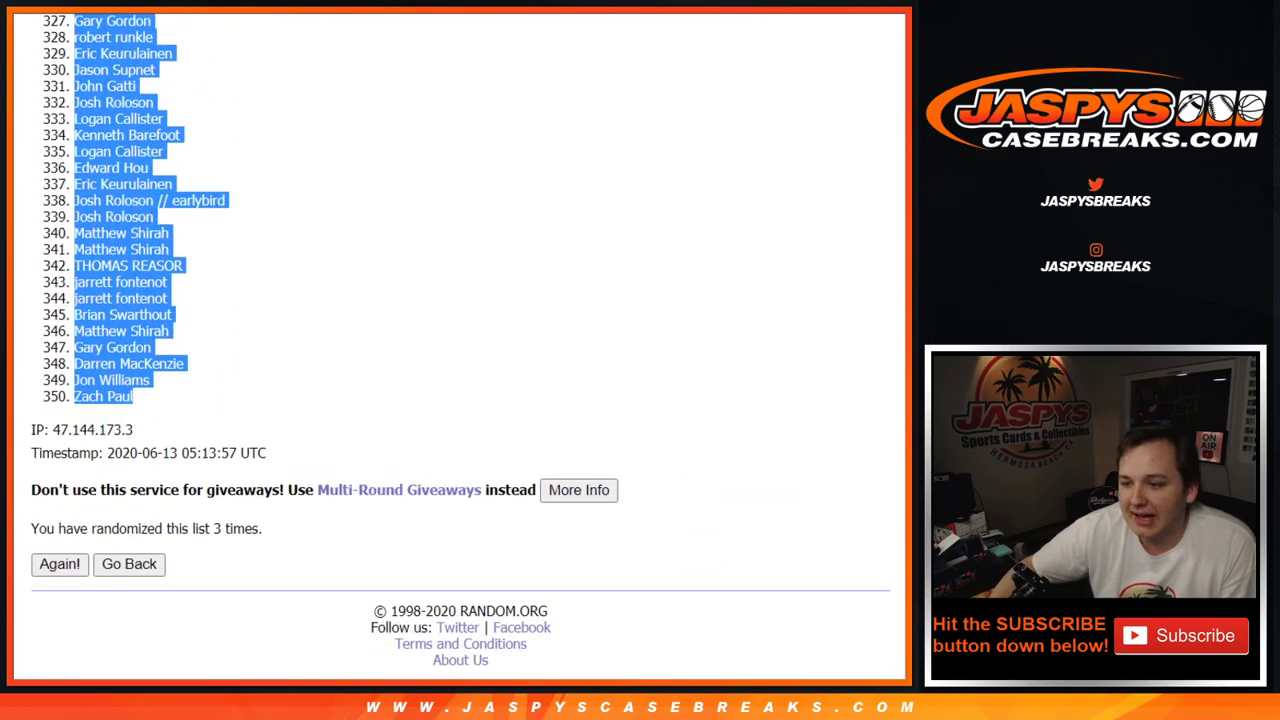
scroll(866, 409, up, 20)
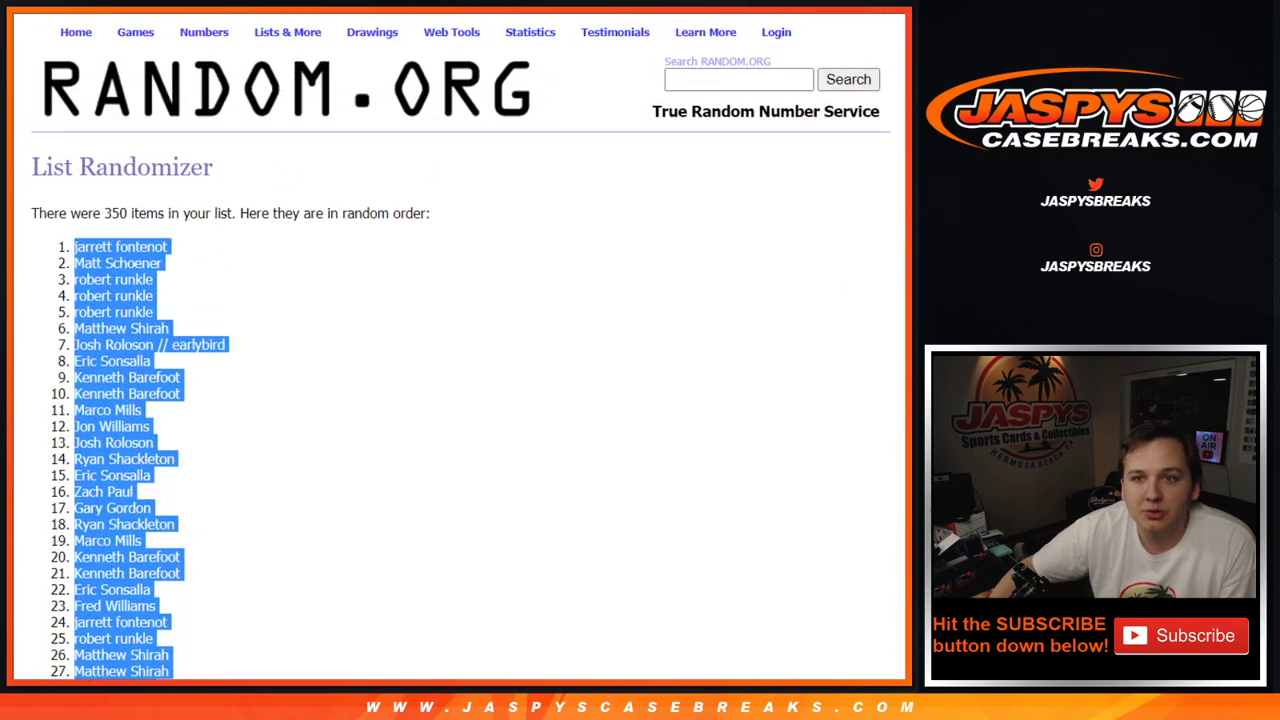
Paste the randomized customers into A1 and the randomized players into B1.
key(ctrl+Tab)
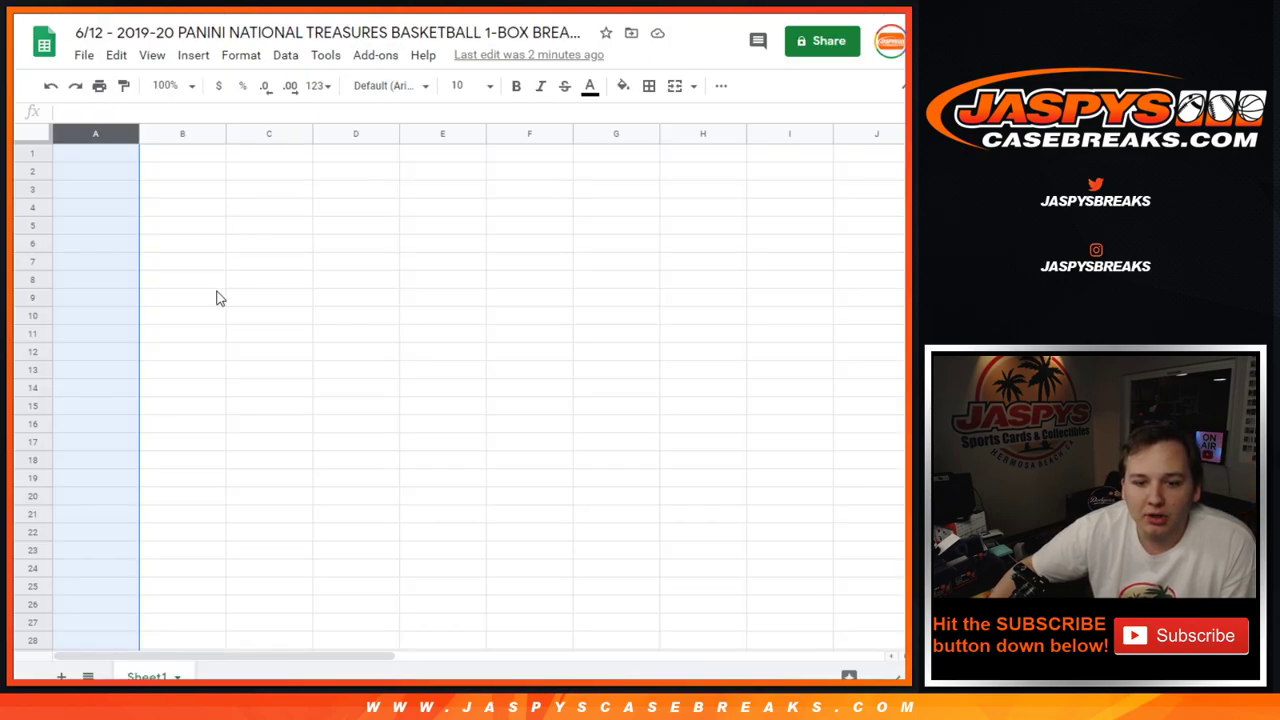
click(83, 160)
key(ctrl+v)
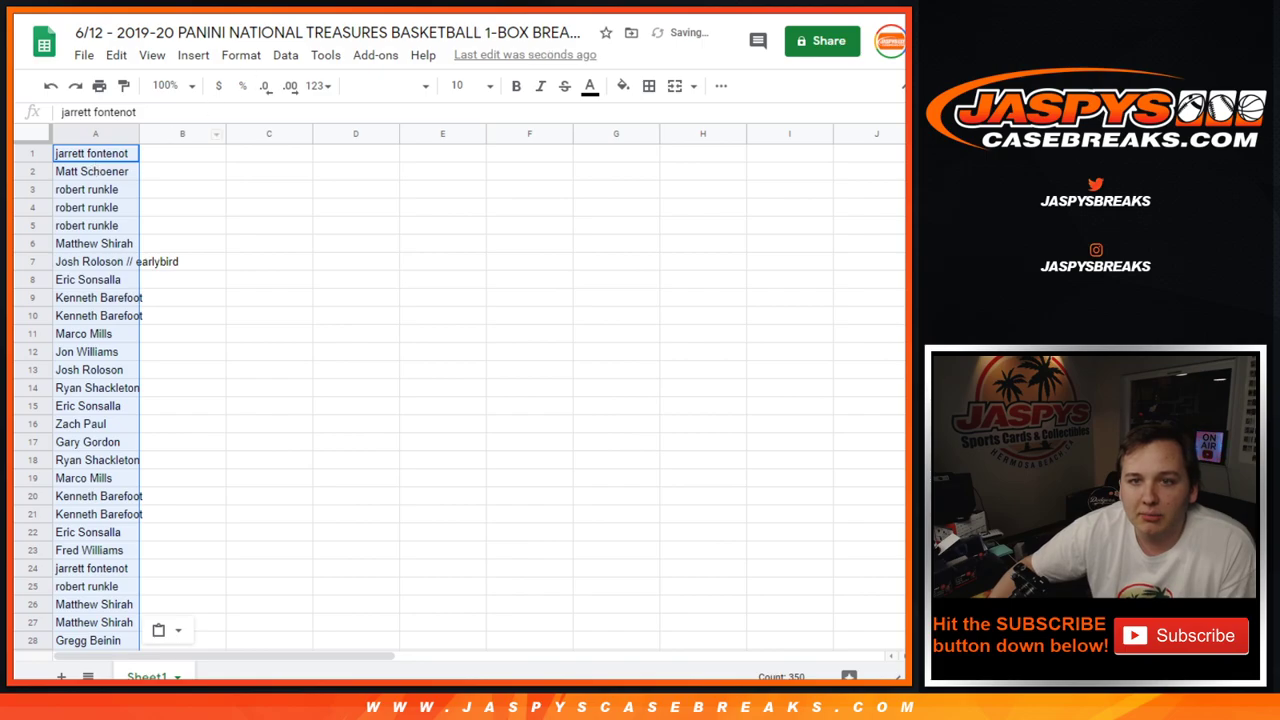
key(ctrl+shift+Tab)
scroll(360, 358, down, 20)
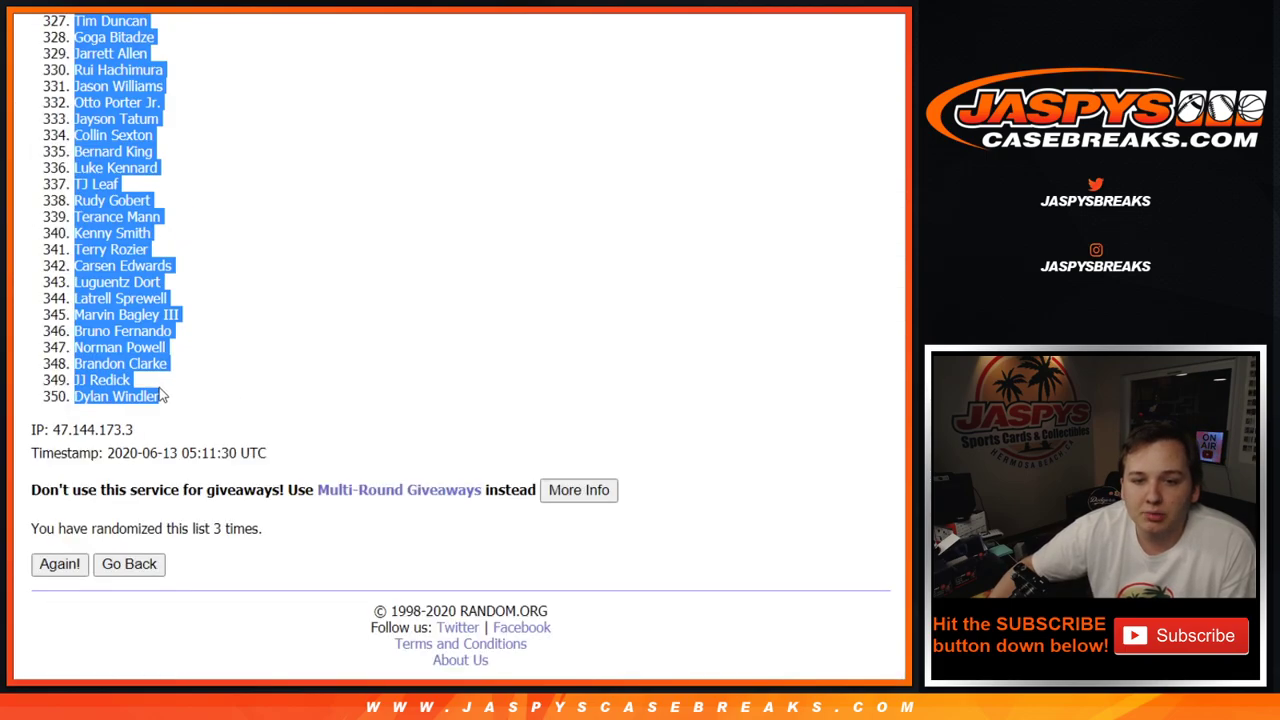
scroll(368, 420, up, 20)
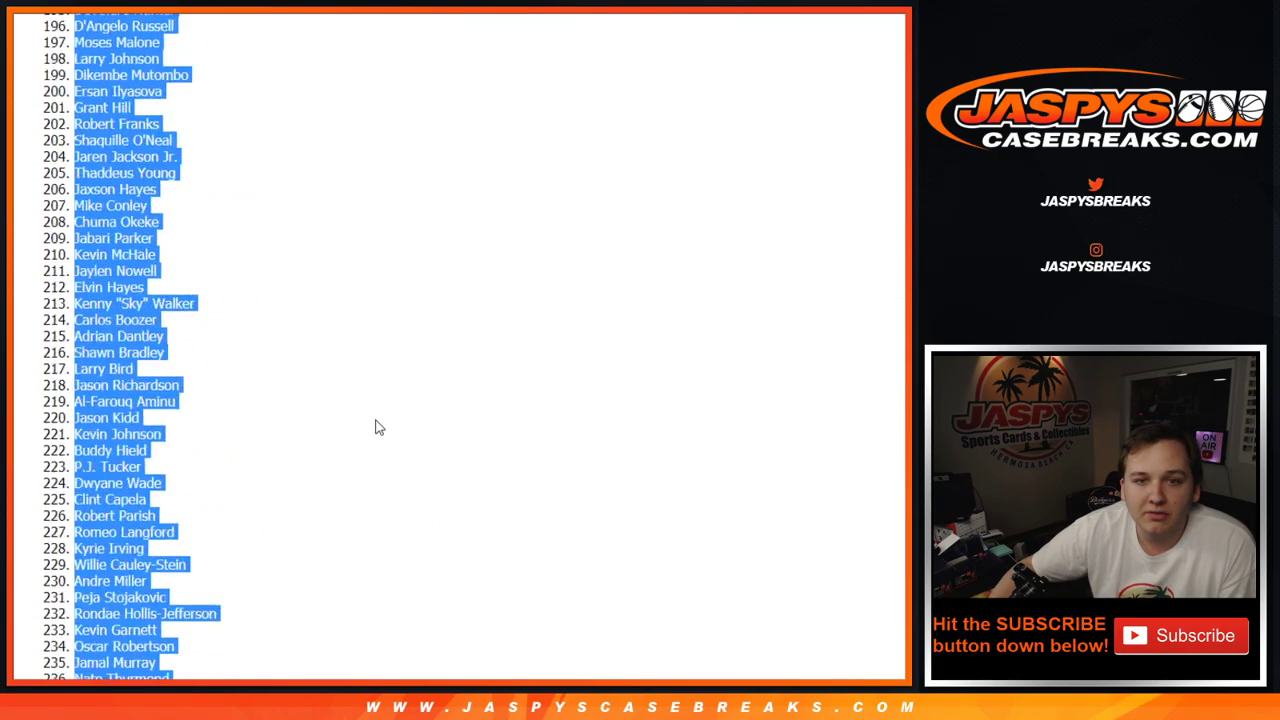
scroll(375, 428, up, 20)
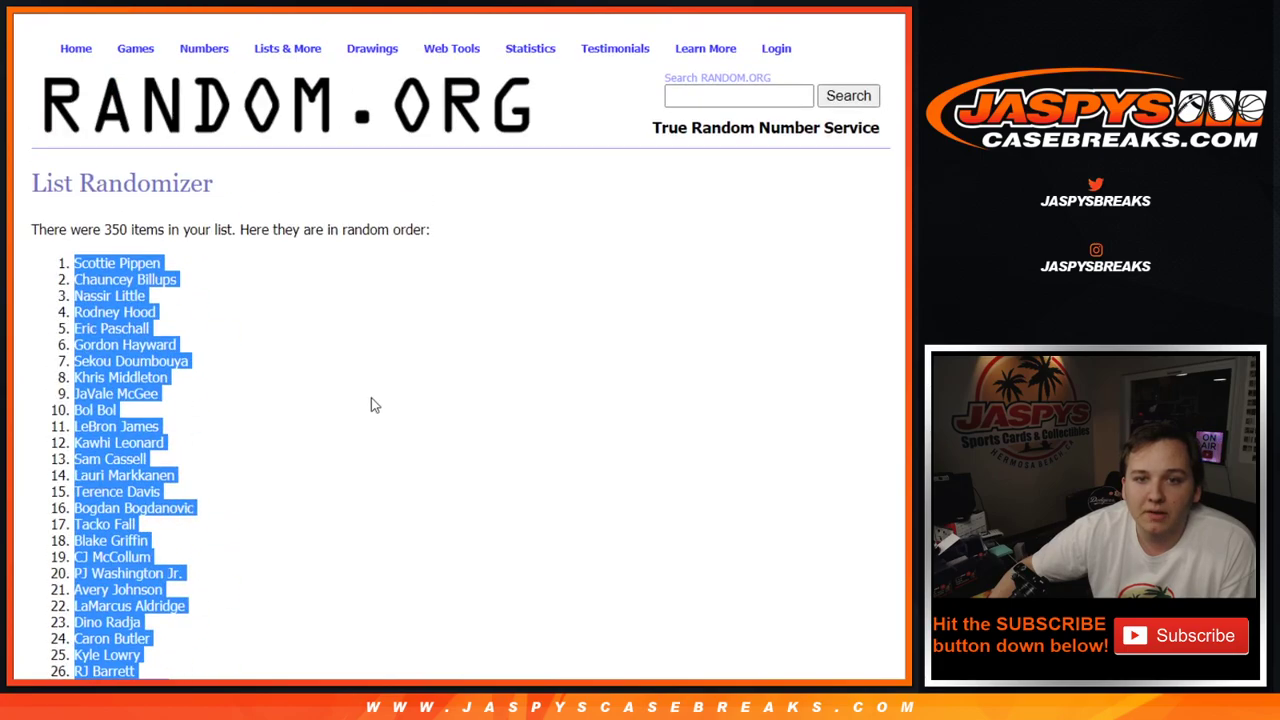
key(ctrl+Tab)
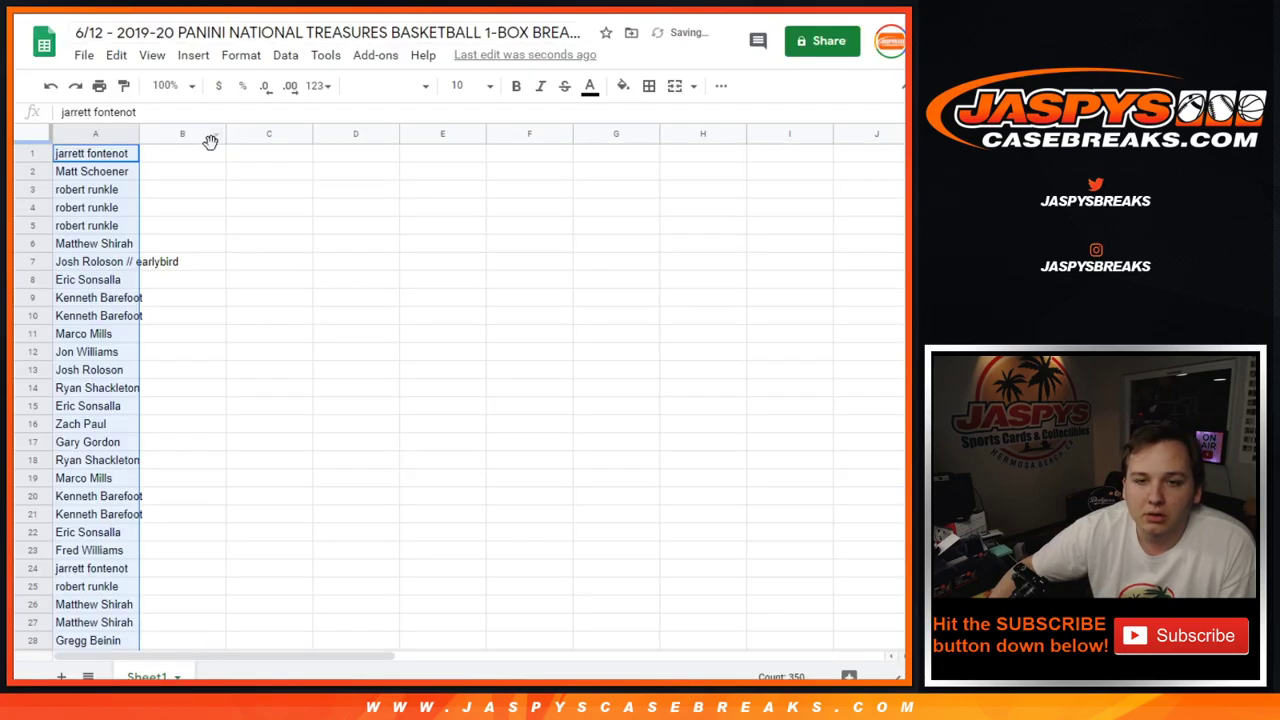
click(206, 161)
key(ctrl+v)
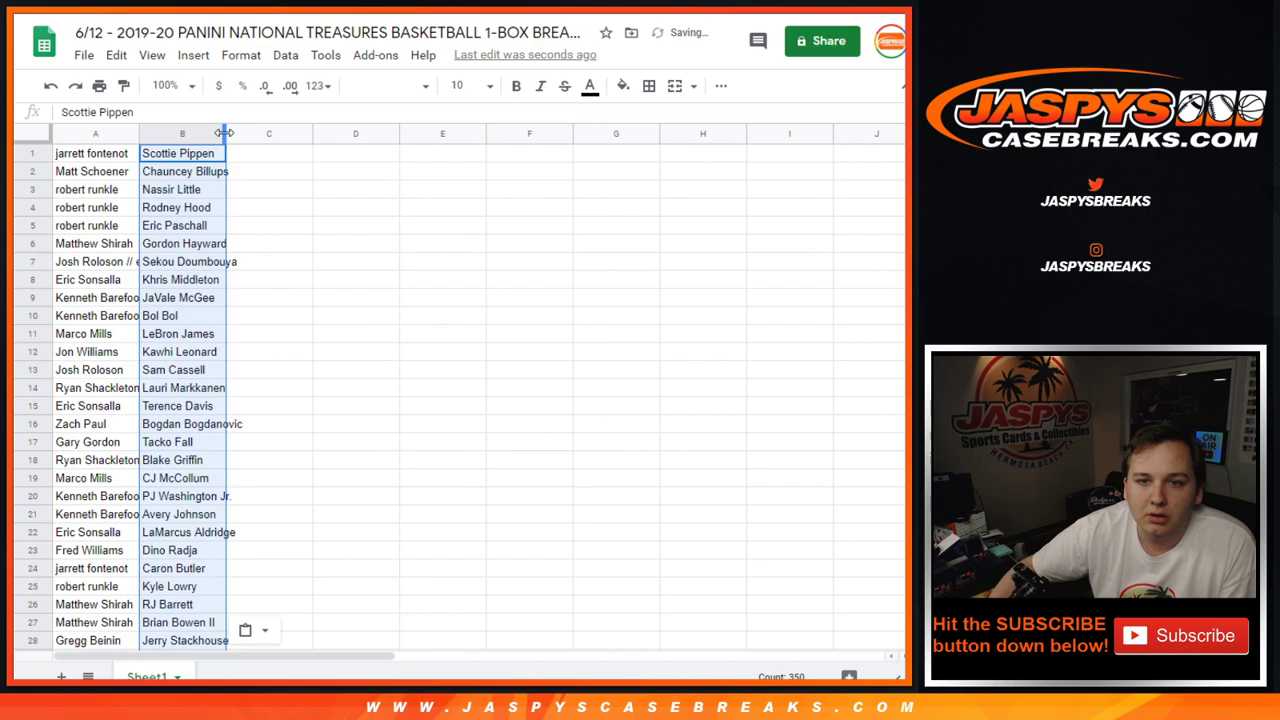
Widen columns A and B so customer and player names fit, selecting down to row 350.
double_click(224, 133)
mouse_move(136, 134)
mouse_down()
mouse_move(193, 134)
mouse_move(354, 223)
mouse_move(329, 424)
mouse_move(292, 260)
mouse_up()
scroll(346, 366, down, 20)
scroll(329, 424, down, 20)
scroll(329, 424, down, 20)
scroll(329, 424, down, 15)
Set both columns' text to size 12 and review the paired list back to the top.
click(463, 85)
click(458, 280)
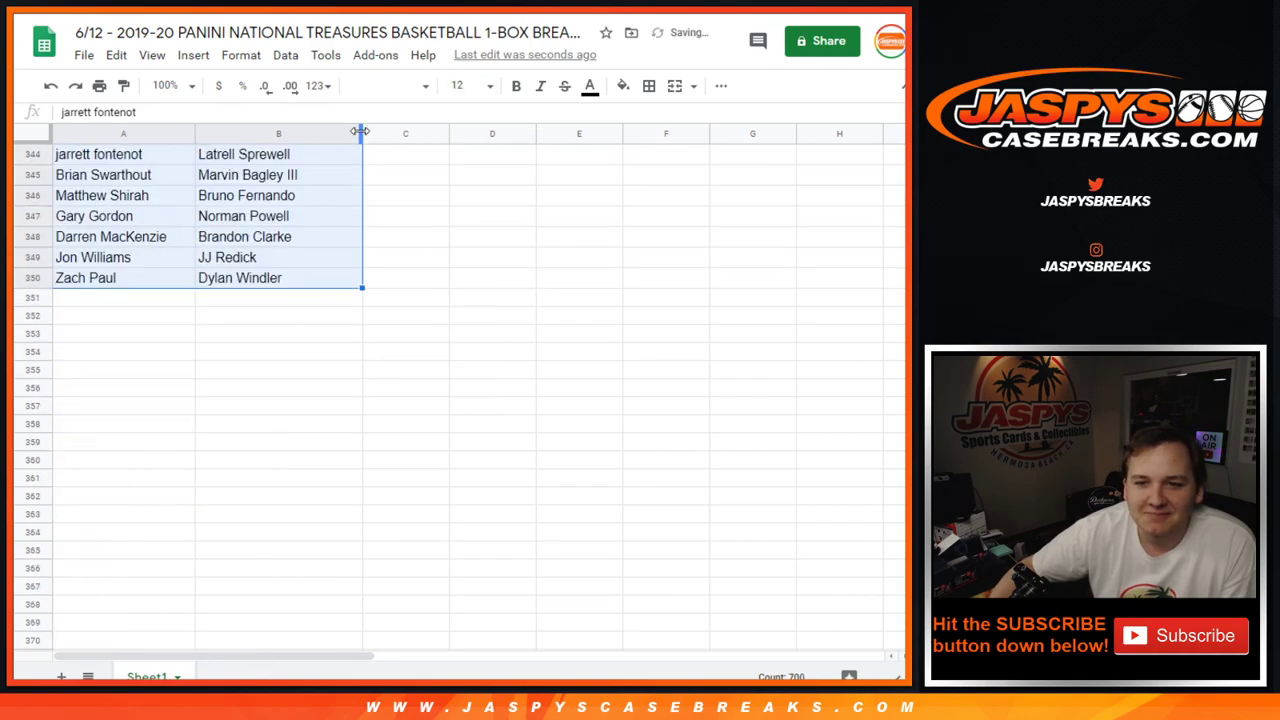
scroll(266, 310, up, 3)
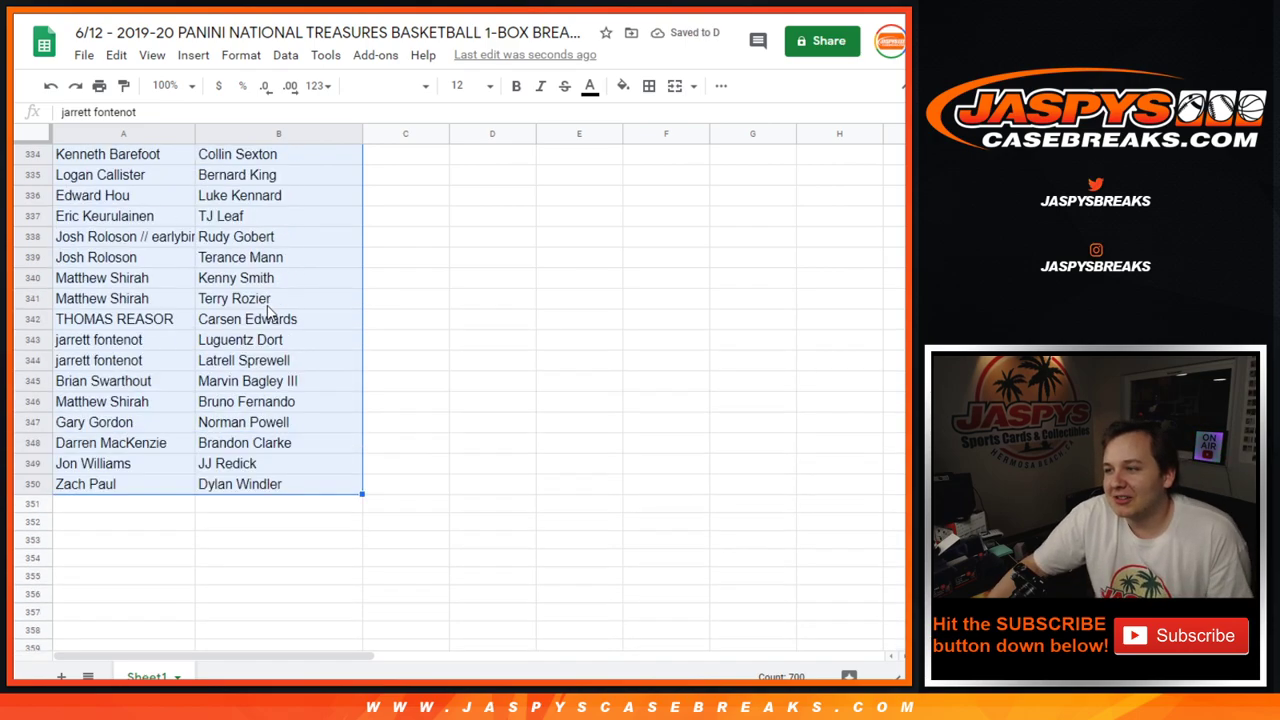
scroll(851, 583, up, 2)
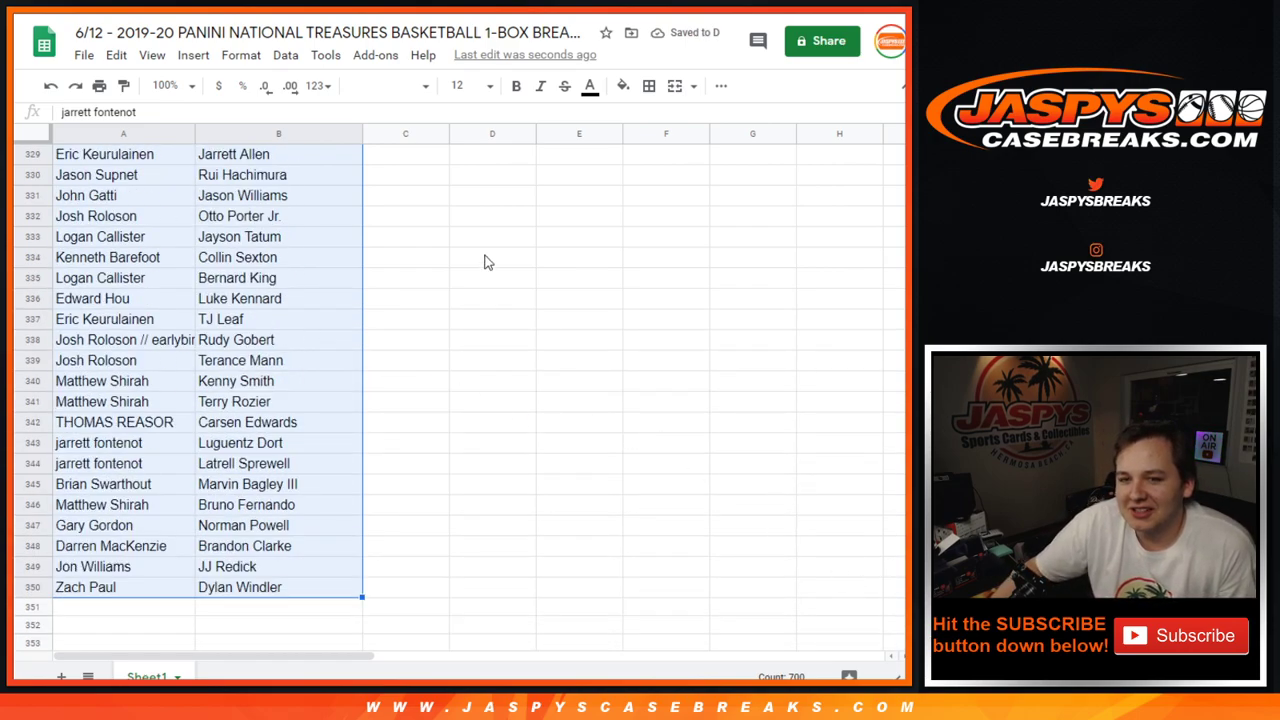
scroll(480, 290, up, 6)
scroll(467, 320, up, 11)
scroll(466, 322, down, 3)
scroll(466, 330, up, 1)
scroll(466, 331, up, 20)
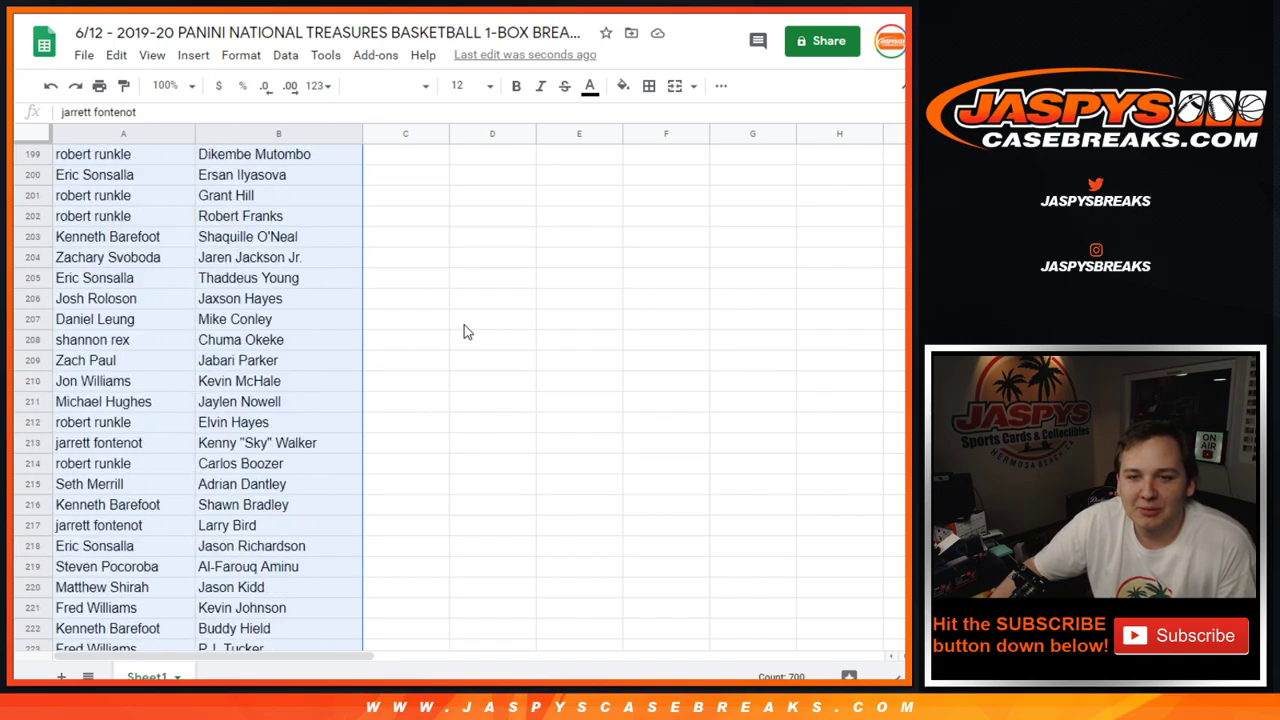
scroll(466, 331, up, 20)
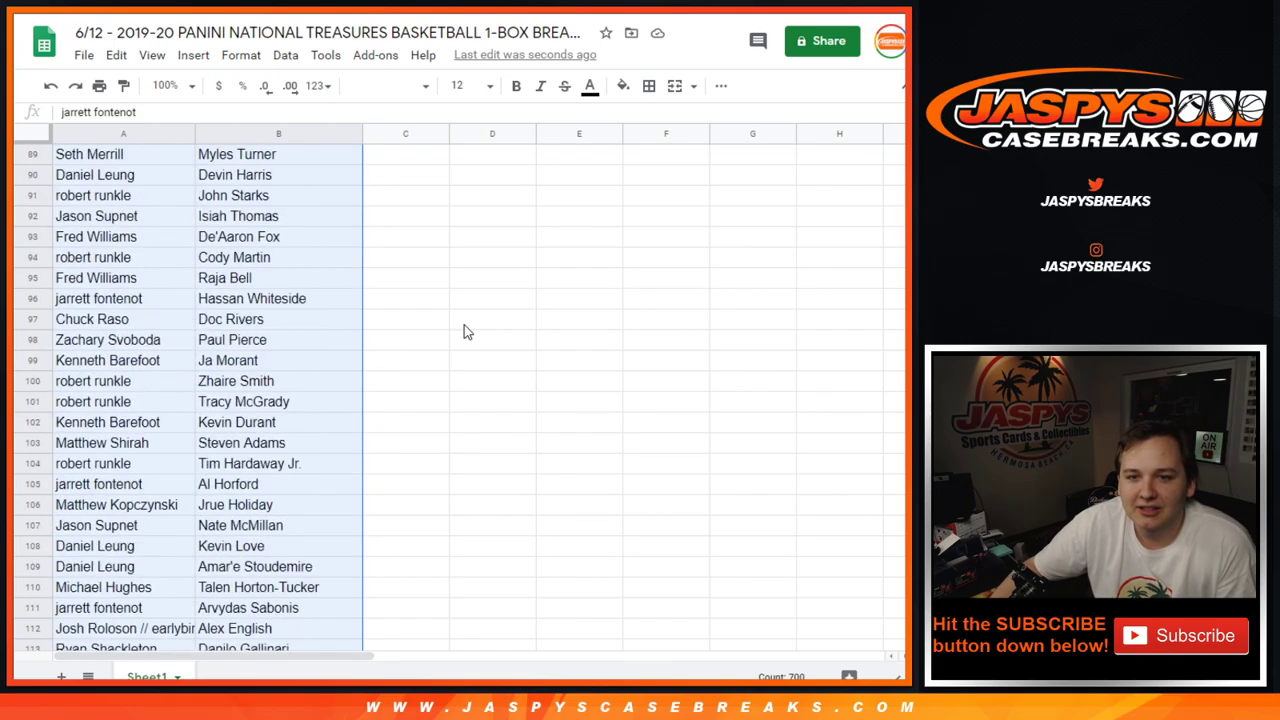
scroll(398, 254, up, 15)
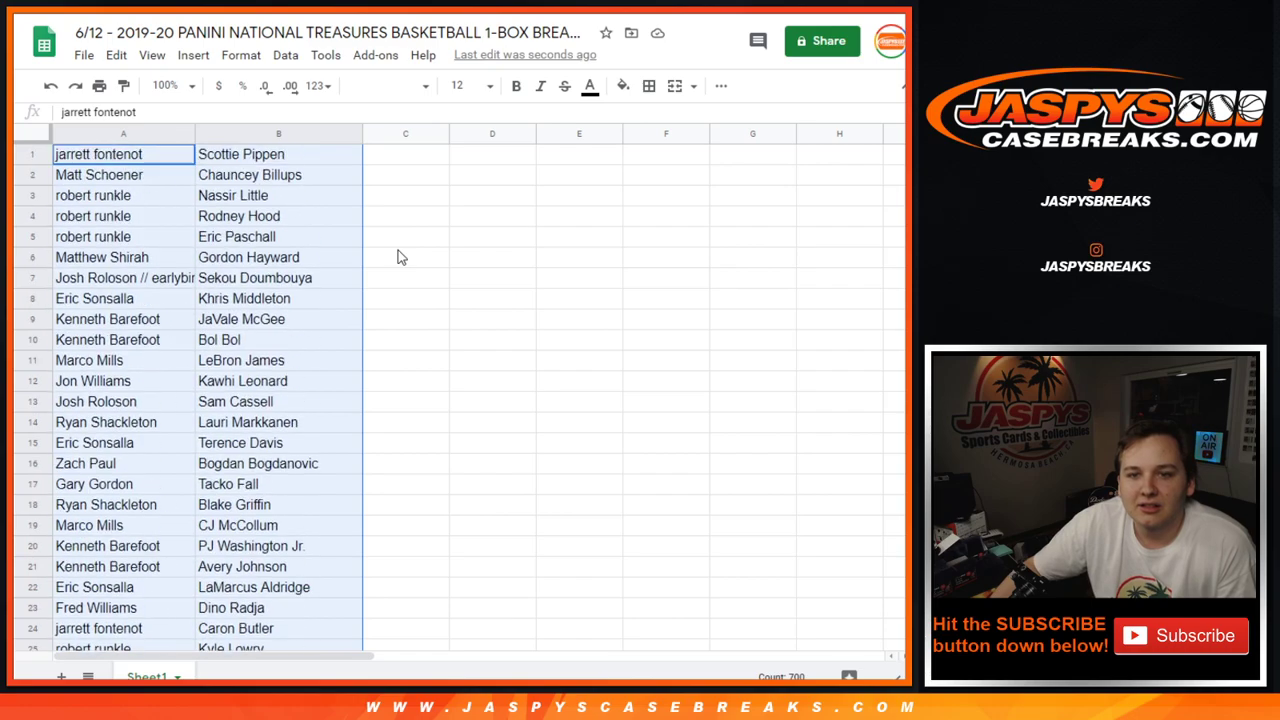
click(351, 134)
right_click(351, 134)
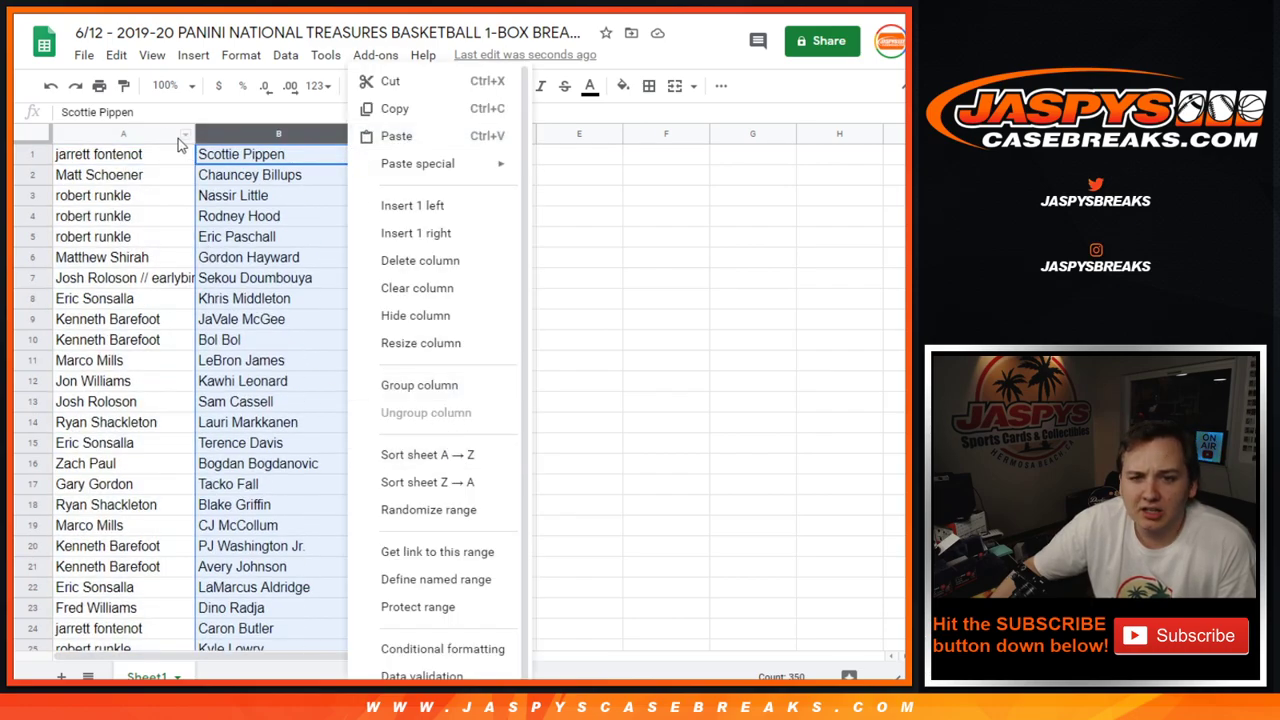
right_click(182, 136)
click(312, 452)
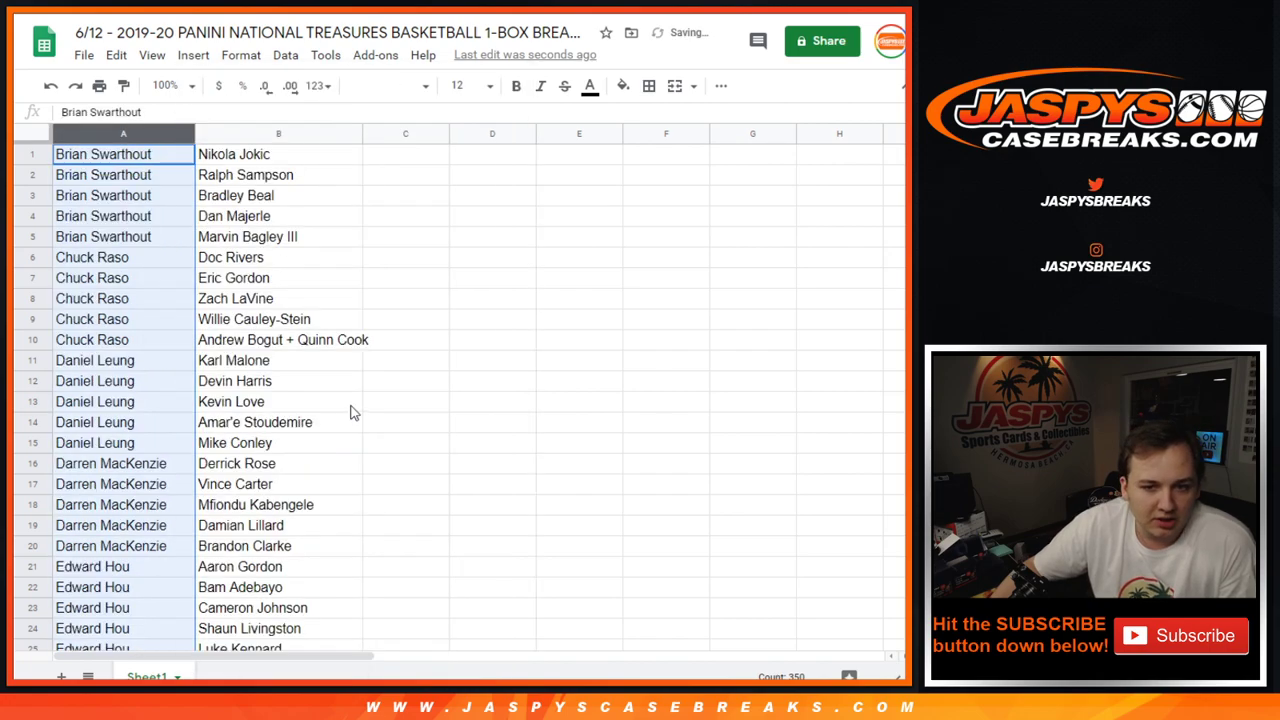
click(353, 410)
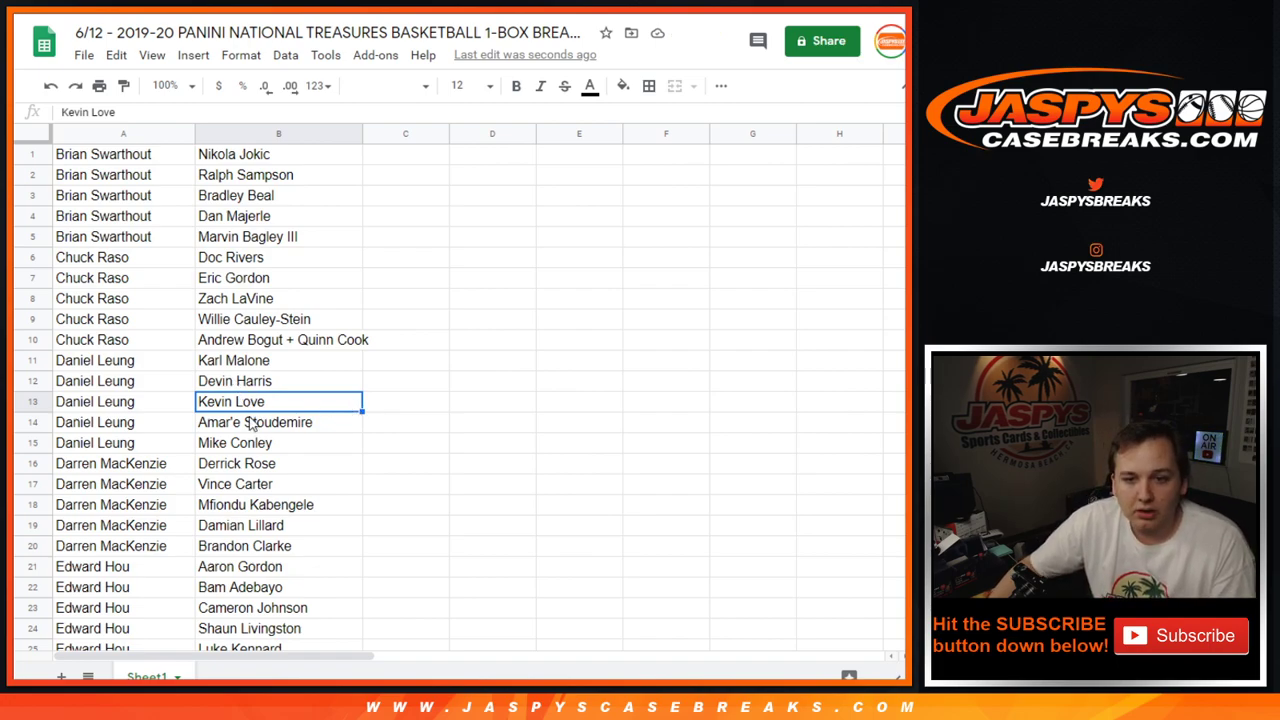
scroll(252, 424, down, 1)
scroll(252, 424, down, 1)
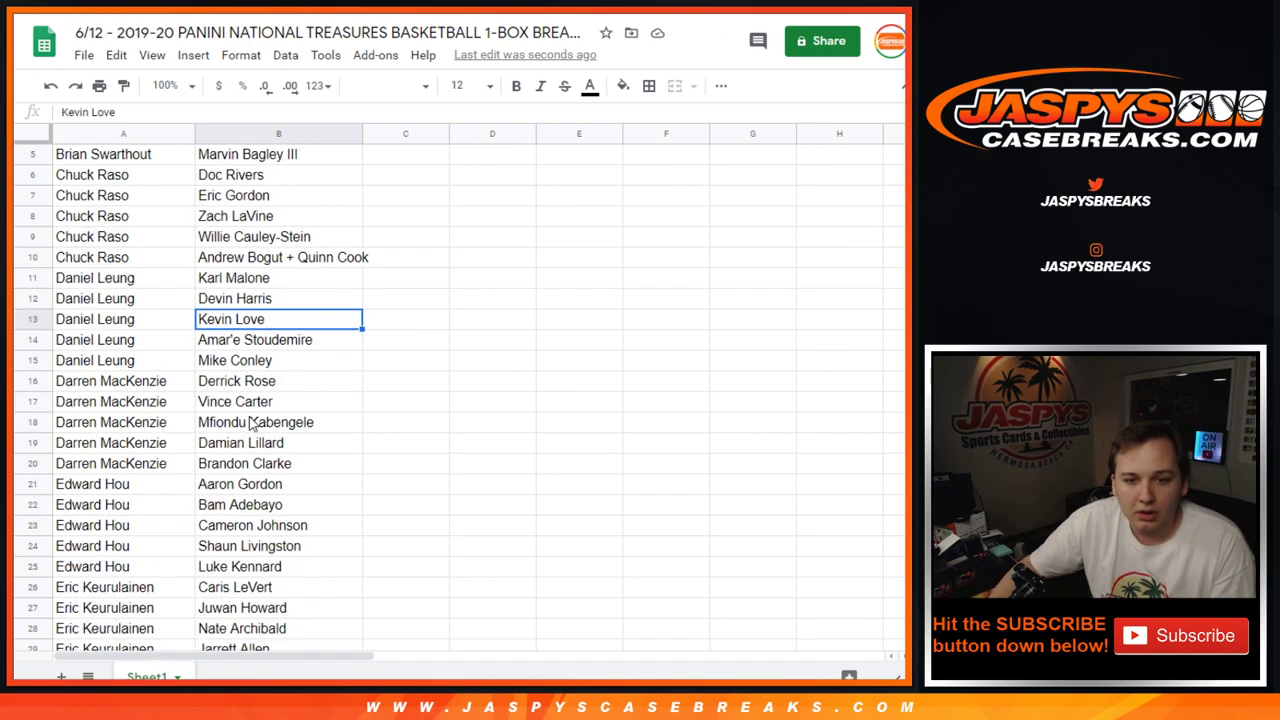
scroll(252, 424, down, 5)
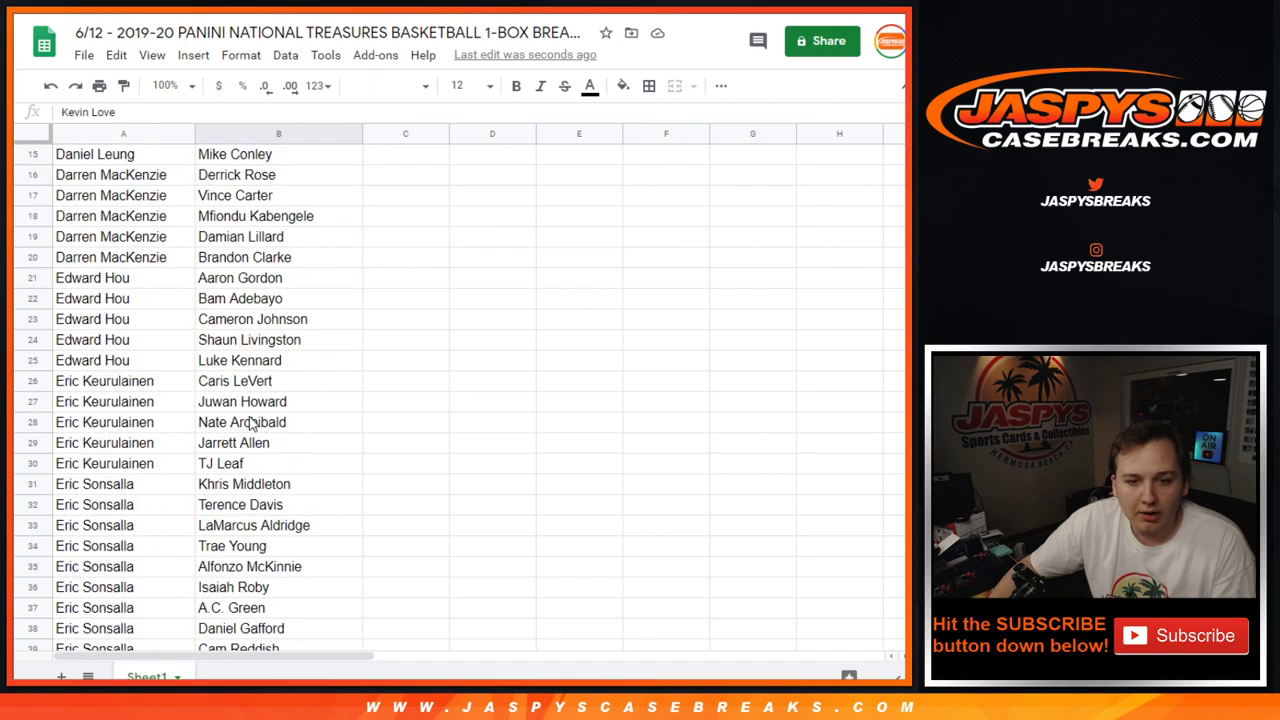
scroll(252, 424, down, 7)
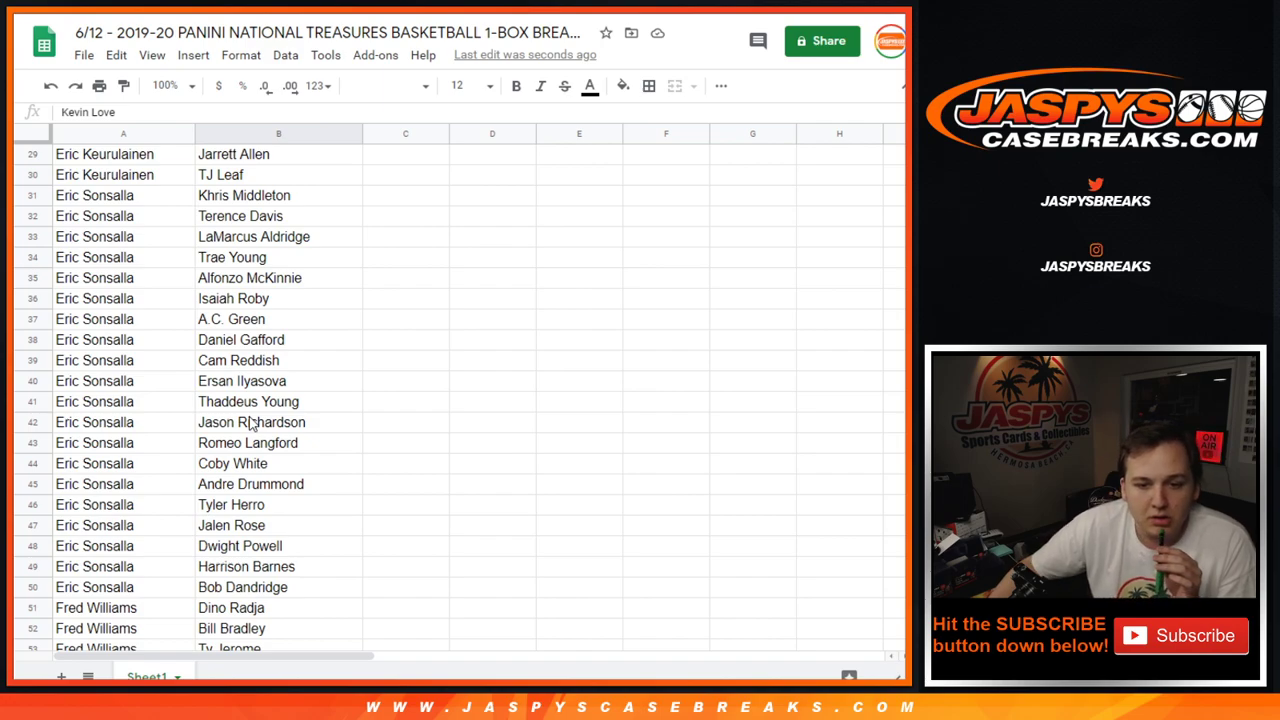
scroll(252, 424, down, 7)
scroll(252, 424, down, 1)
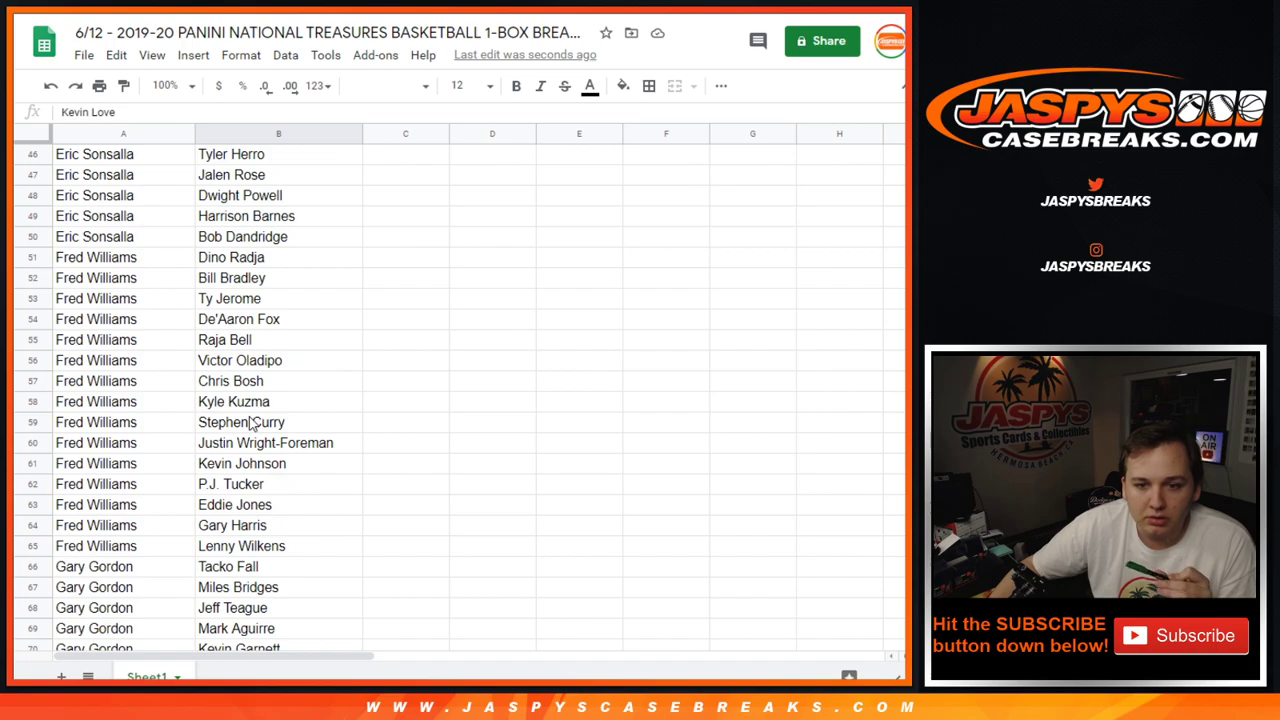
scroll(252, 424, down, 6)
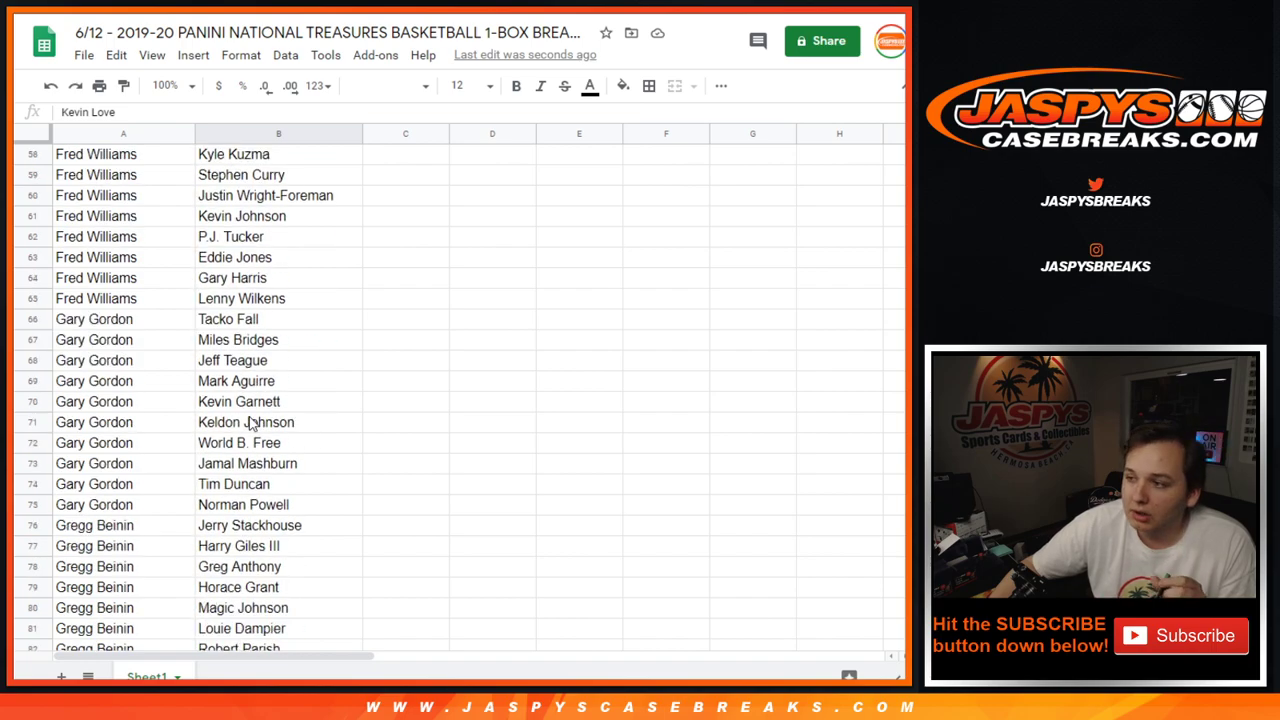
scroll(252, 424, down, 5)
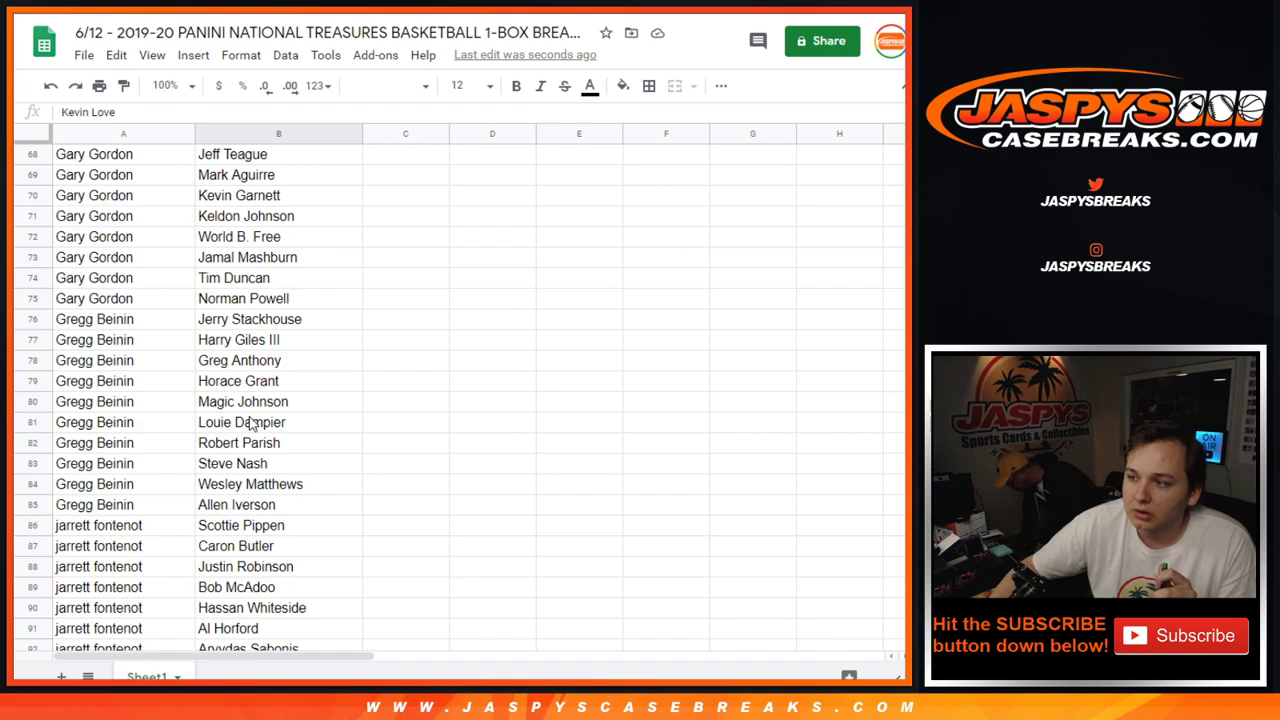
scroll(252, 424, down, 1)
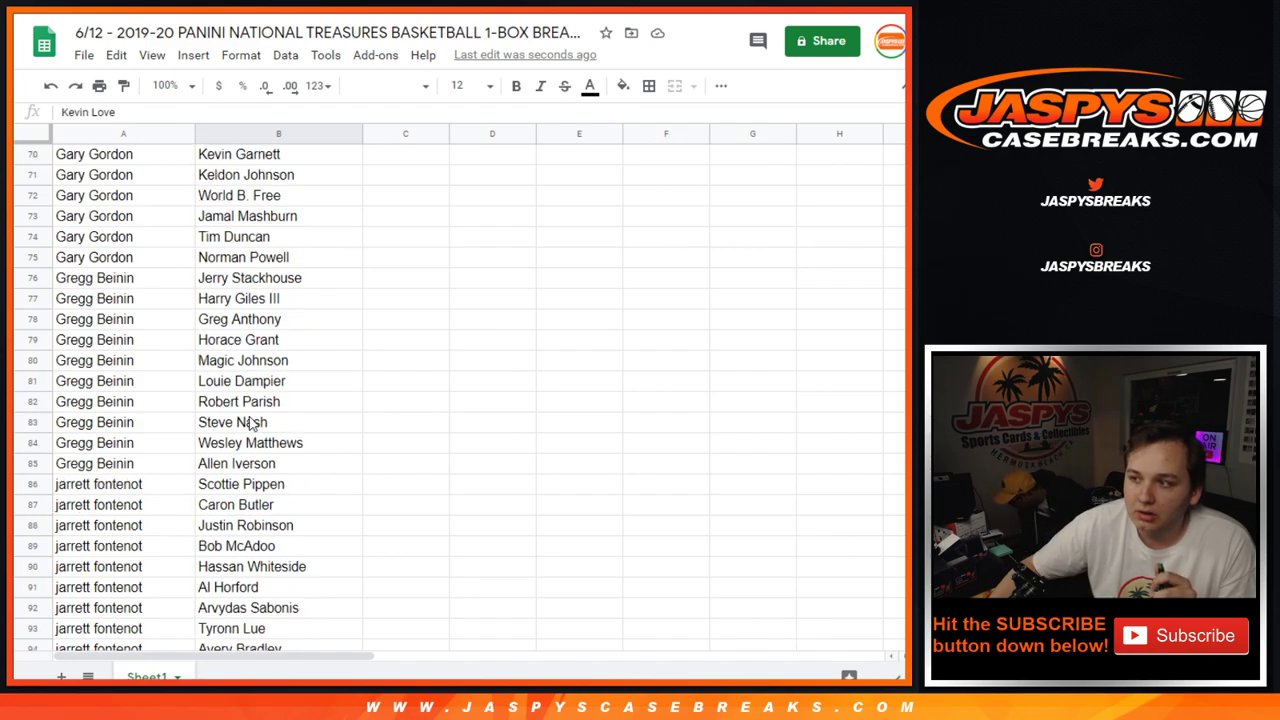
scroll(252, 424, down, 4)
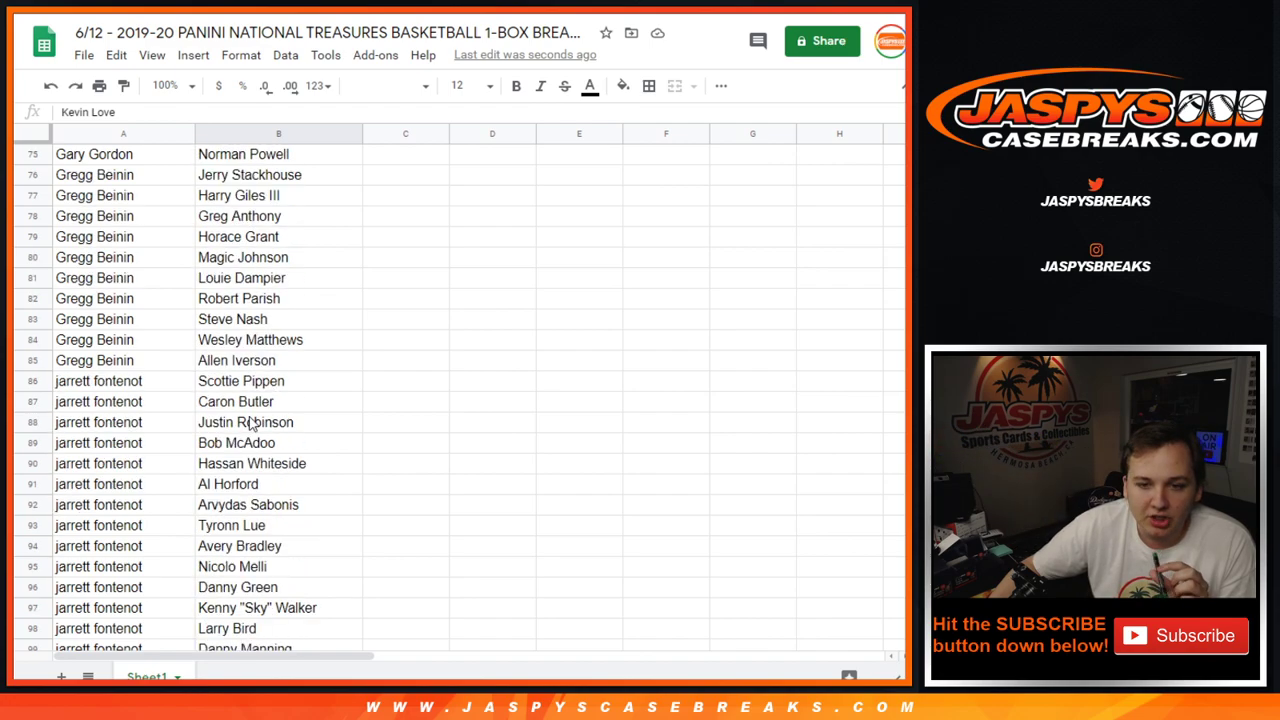
scroll(252, 424, down, 6)
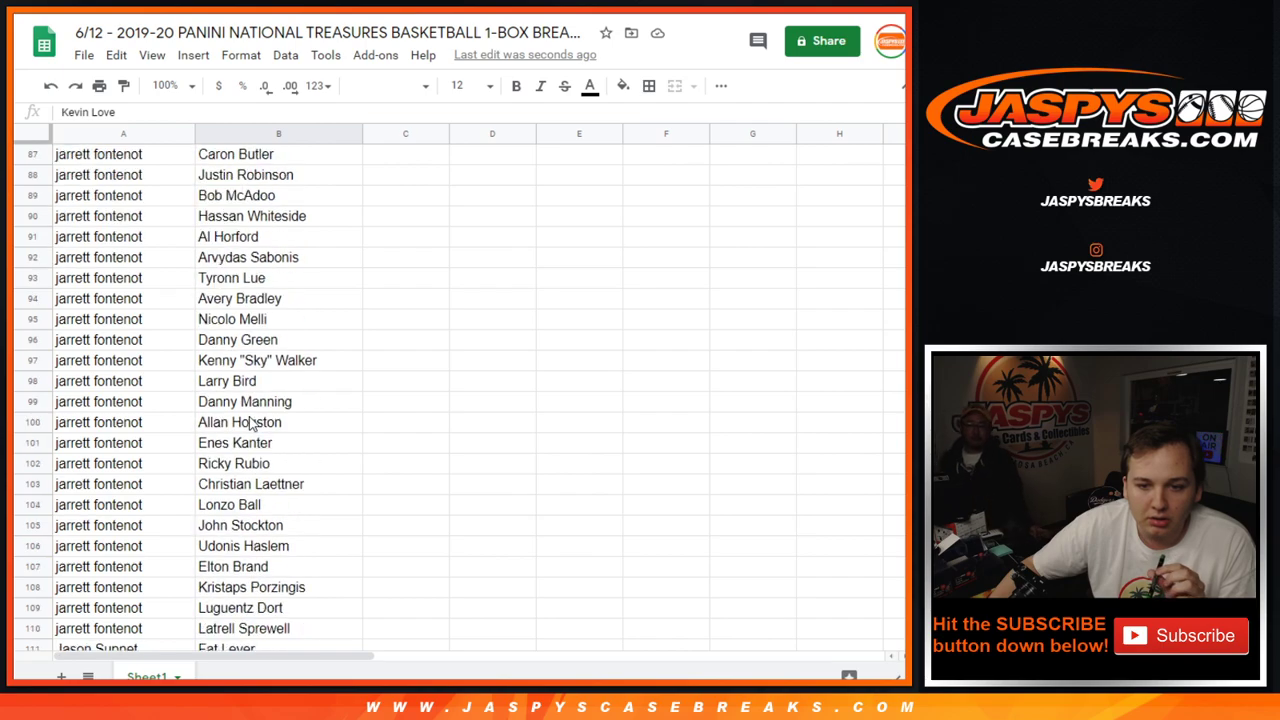
scroll(252, 424, down, 6)
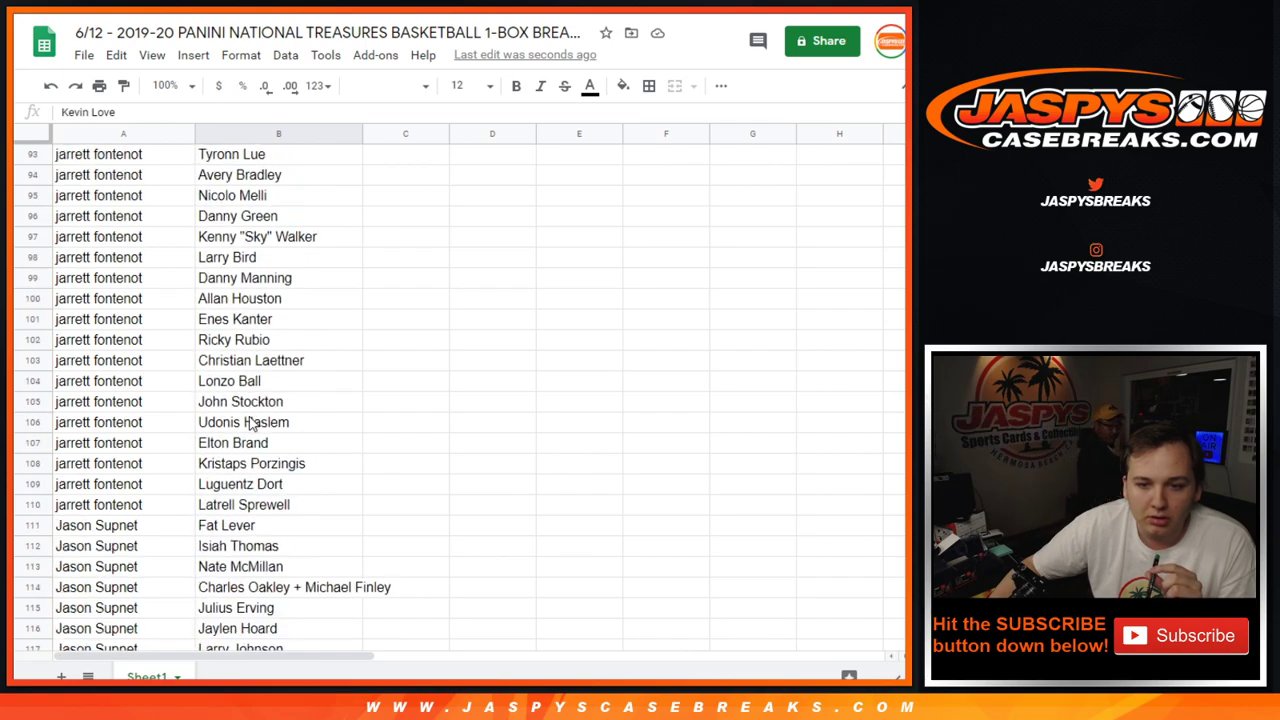
scroll(252, 424, down, 1)
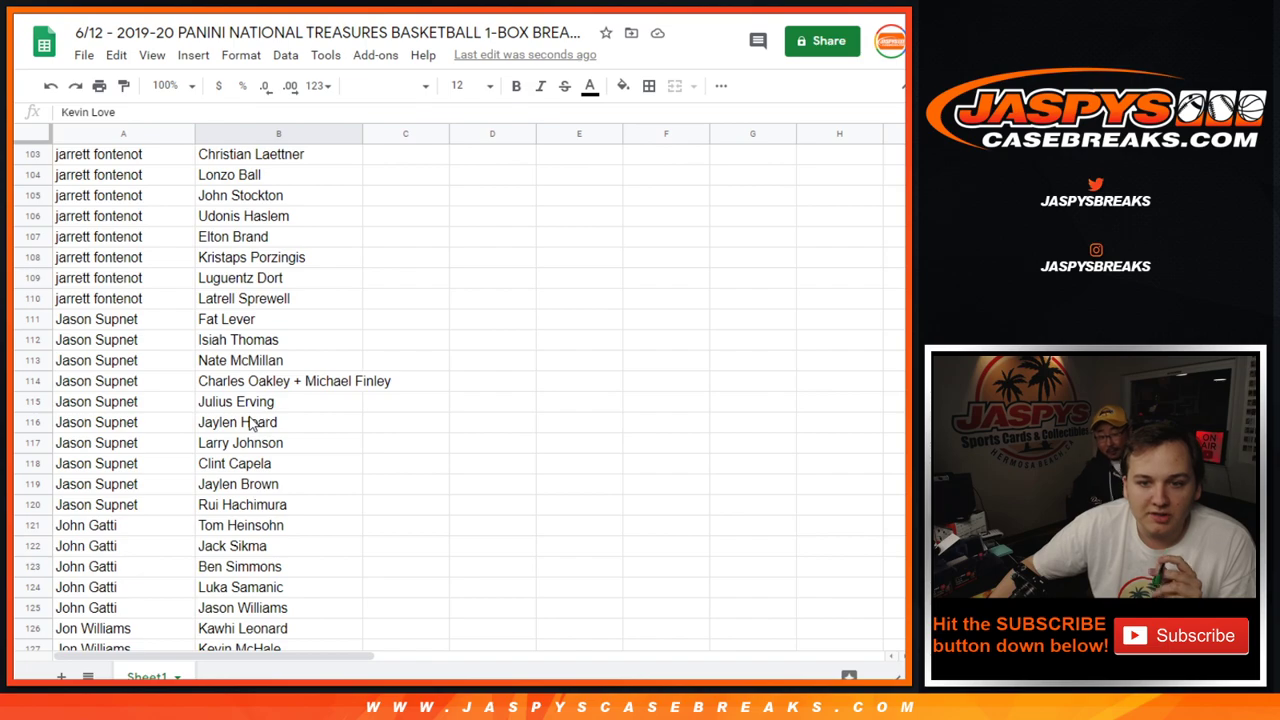
scroll(252, 424, down, 1)
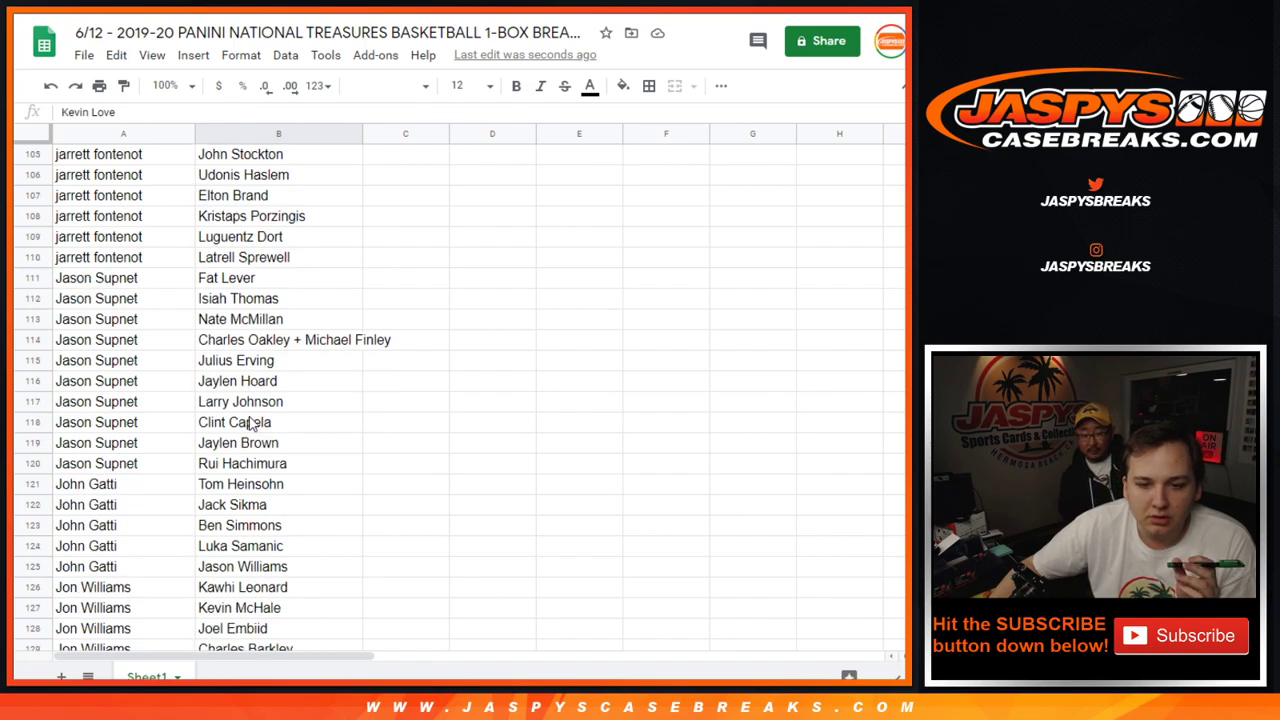
scroll(252, 424, down, 4)
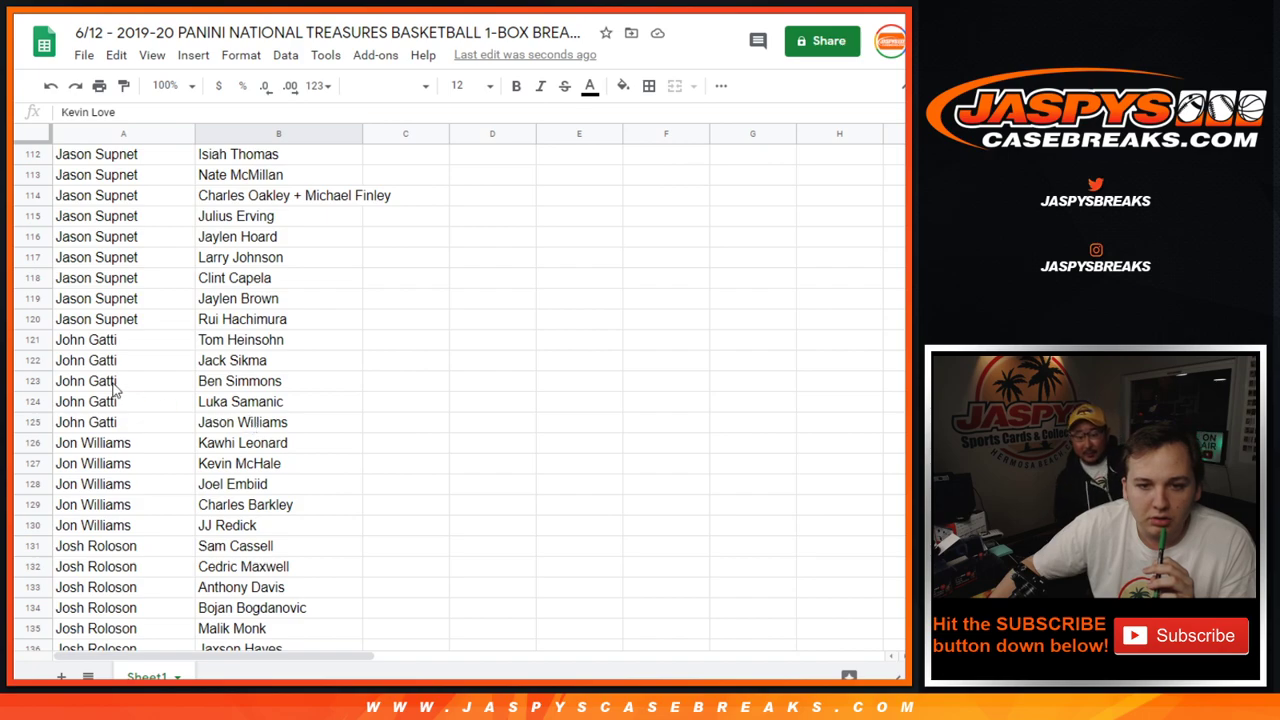
Select customer blocks of assigned players while scrolling down the first part of the Sheet1 list.
mouse_move(108, 343)
mouse_down()
mouse_move(200, 405)
mouse_move(202, 432)
mouse_move(148, 448)
mouse_move(236, 526)
mouse_up()
scroll(230, 515, down, 5)
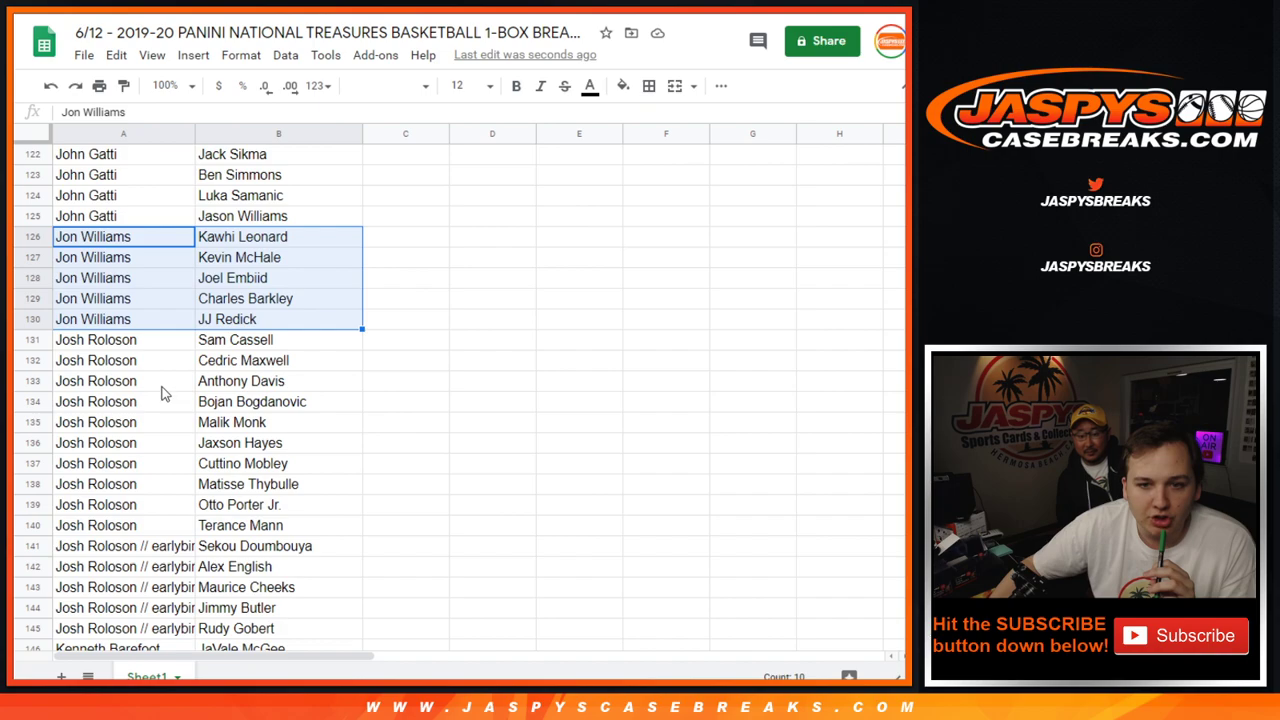
drag(145, 345, 280, 526)
scroll(228, 476, down, 3)
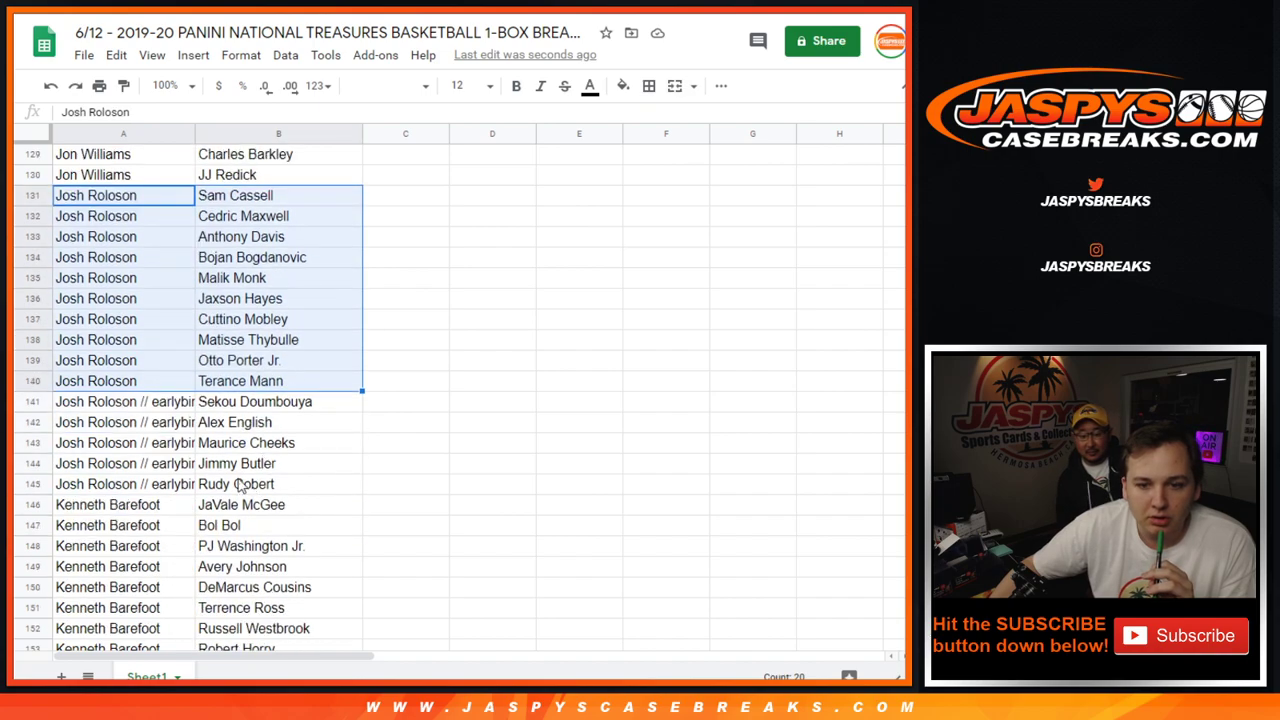
drag(172, 402, 263, 486)
scroll(263, 488, down, 3)
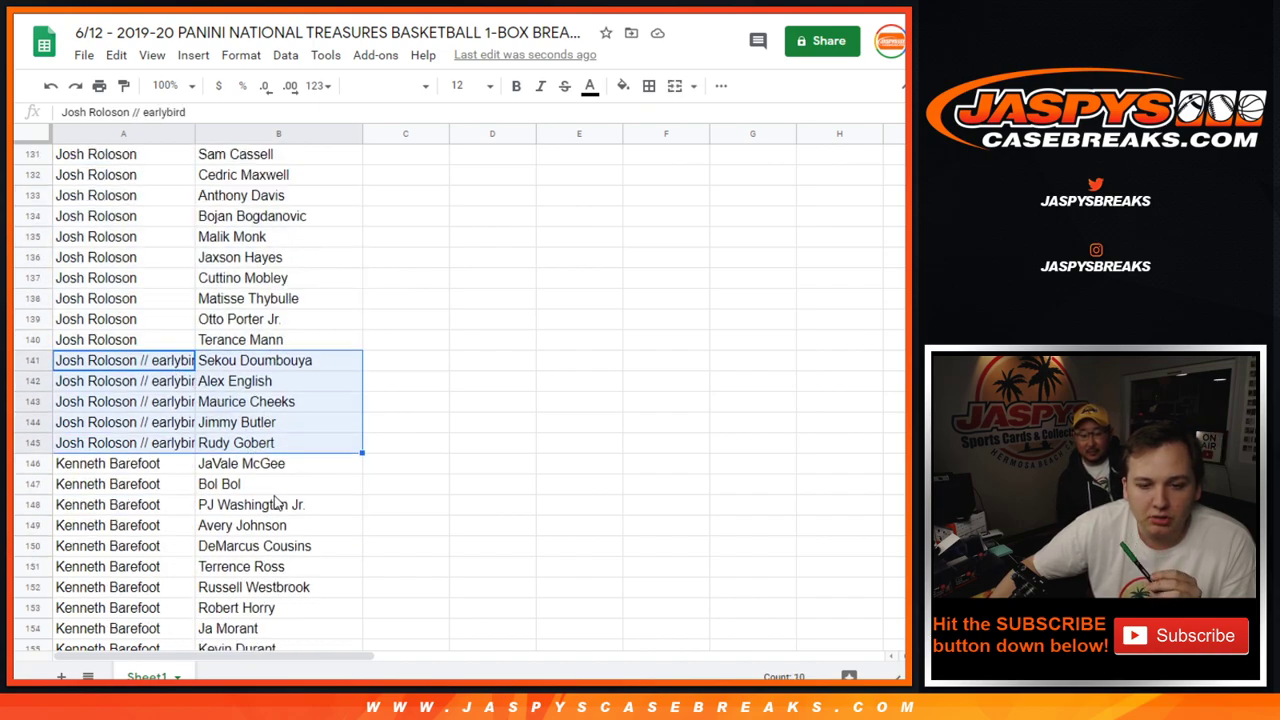
scroll(263, 488, down, 2)
scroll(263, 488, down, 1)
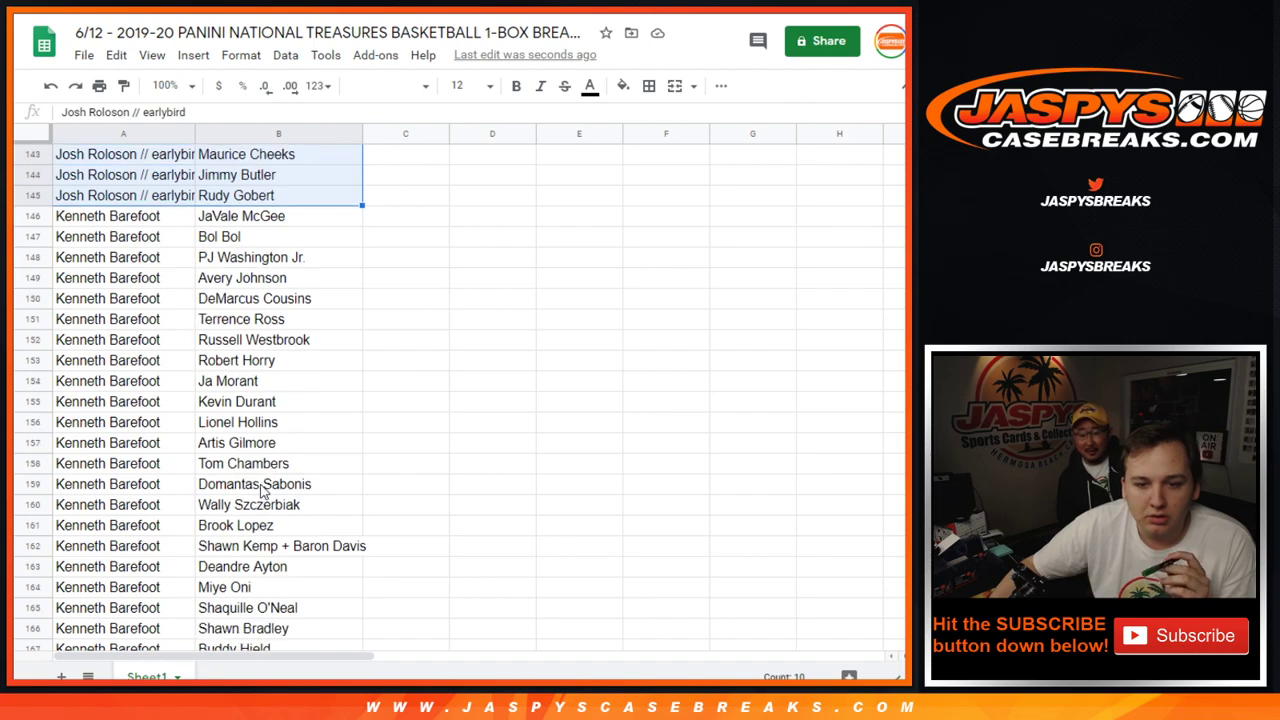
scroll(263, 488, down, 2)
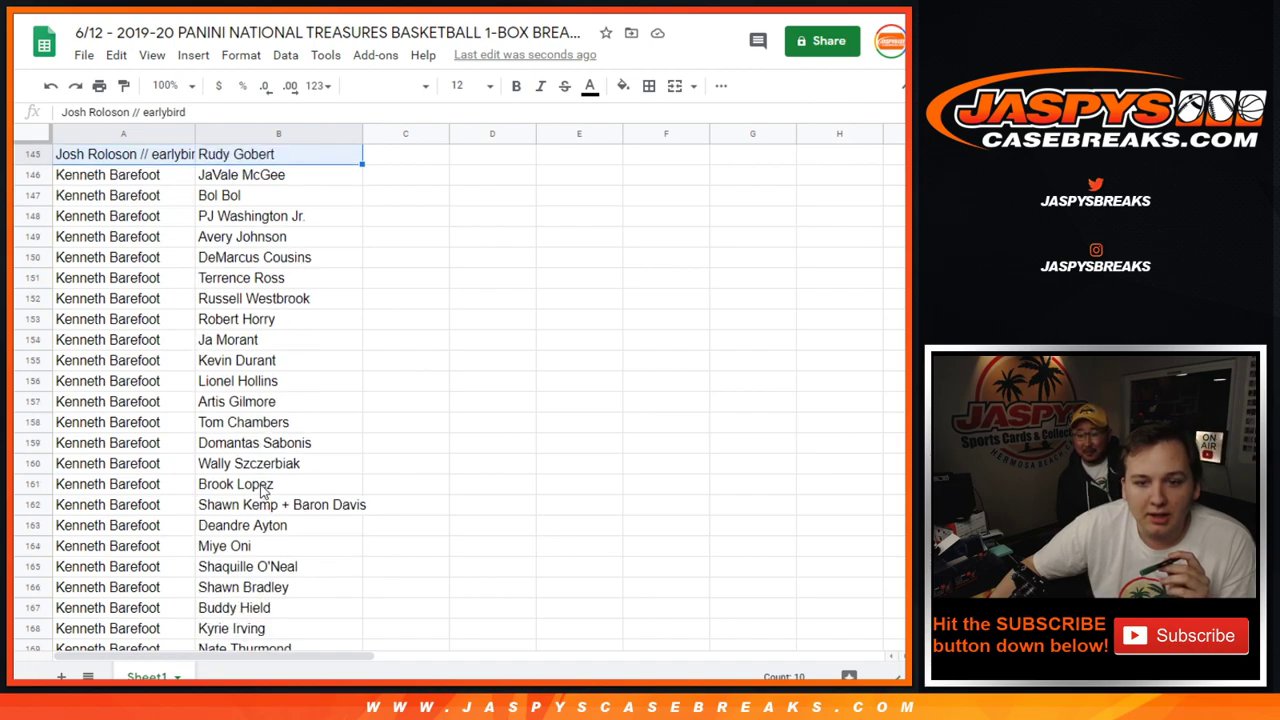
scroll(263, 488, down, 4)
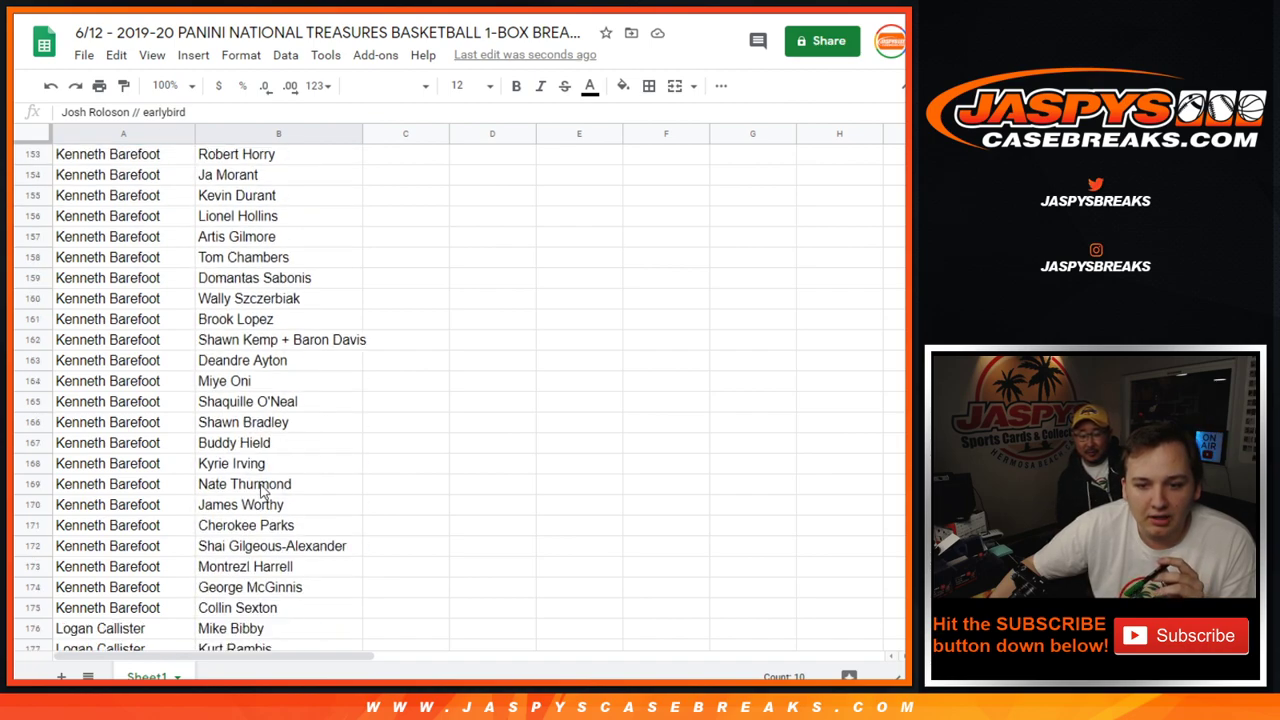
scroll(263, 488, down, 3)
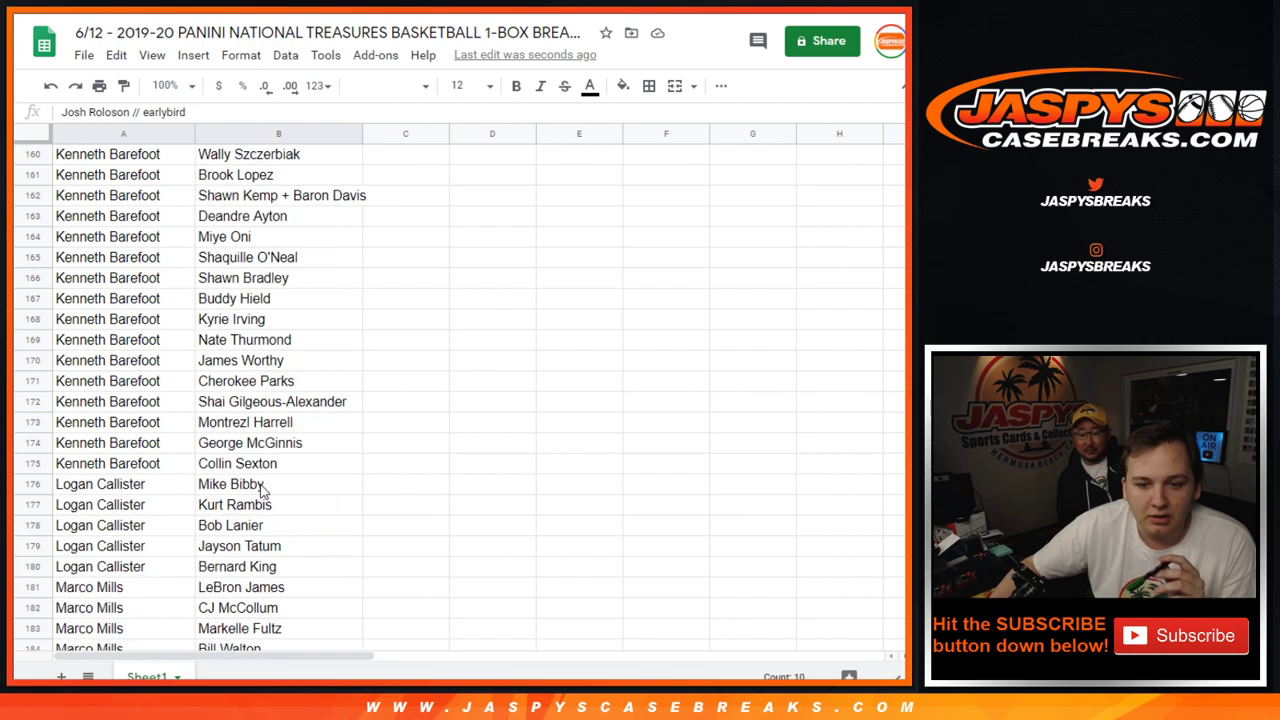
scroll(263, 488, down, 3)
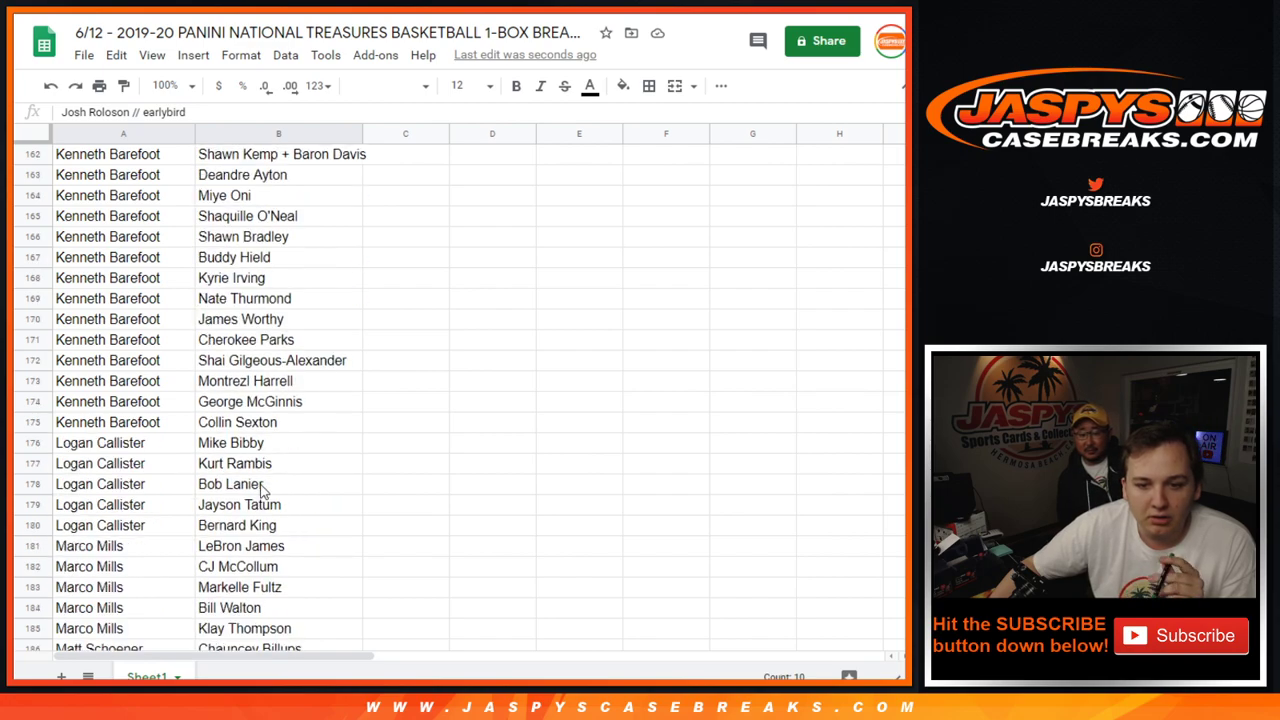
Highlight single customer–player pairing rows while continuing down the list.
click(240, 455)
drag(240, 463, 177, 463)
scroll(263, 478, down, 1)
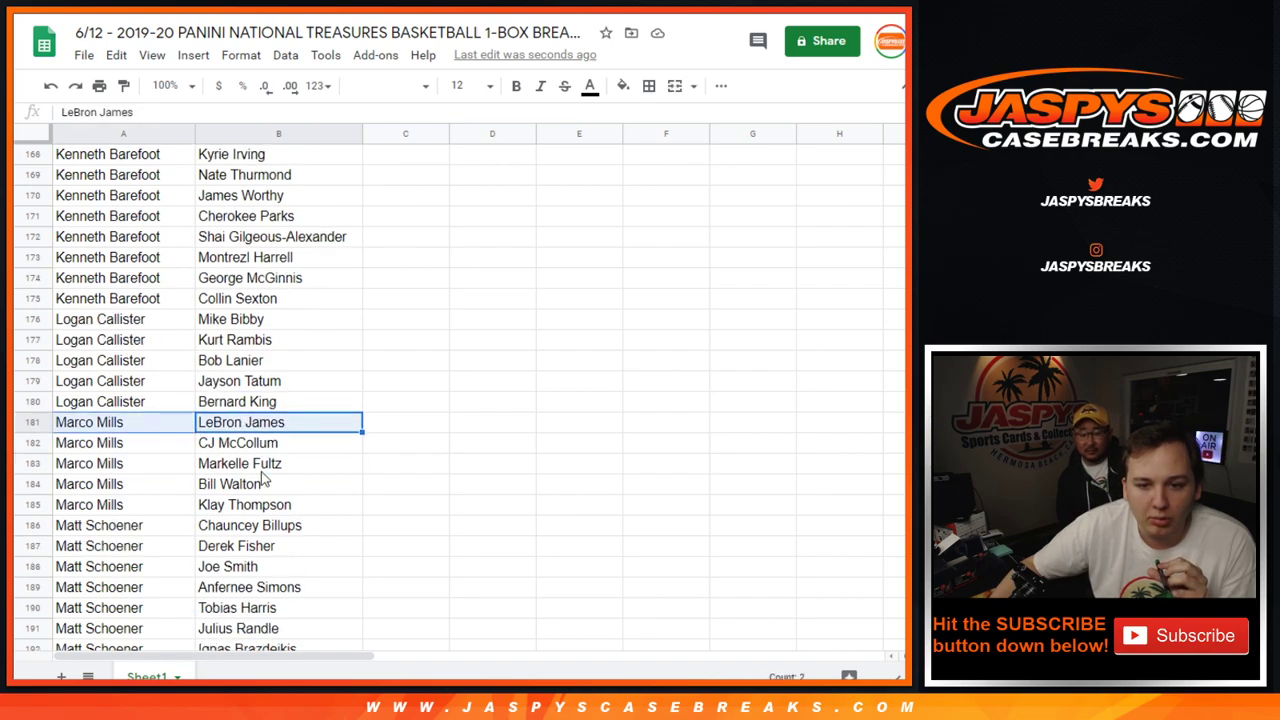
scroll(263, 480, down, 3)
scroll(263, 480, down, 5)
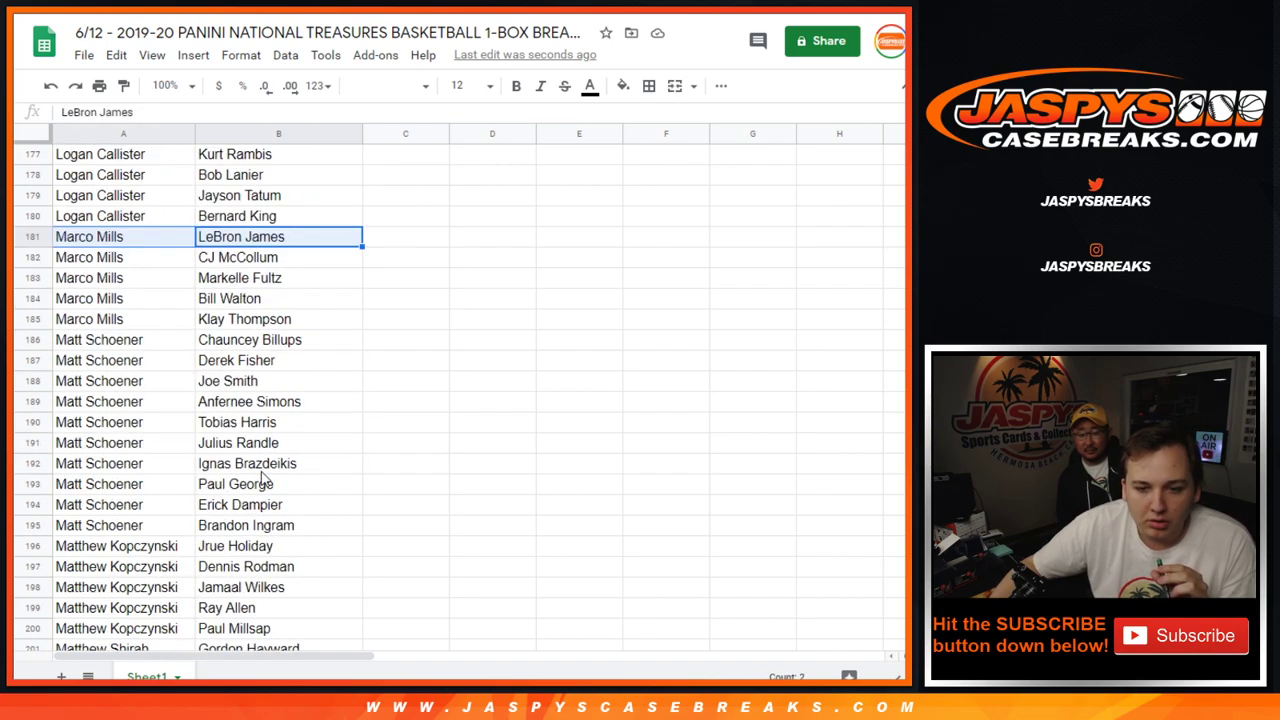
scroll(263, 480, down, 1)
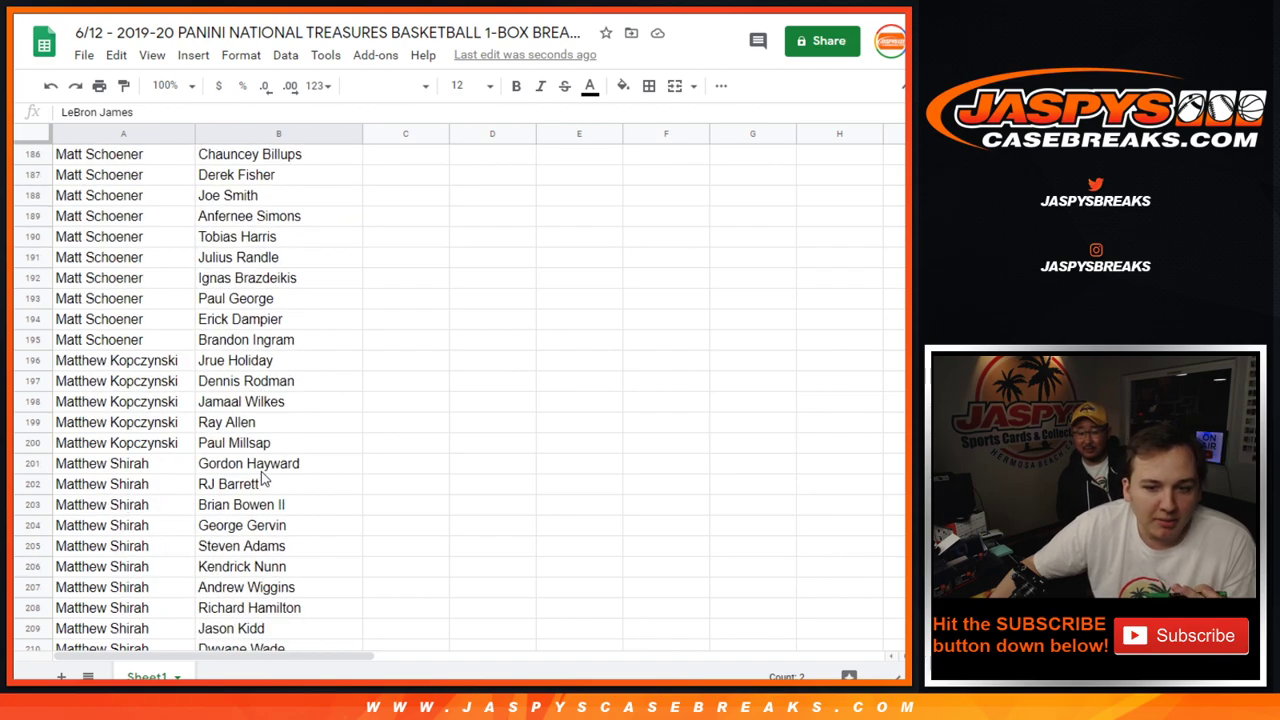
drag(240, 484, 172, 486)
scroll(240, 470, down, 3)
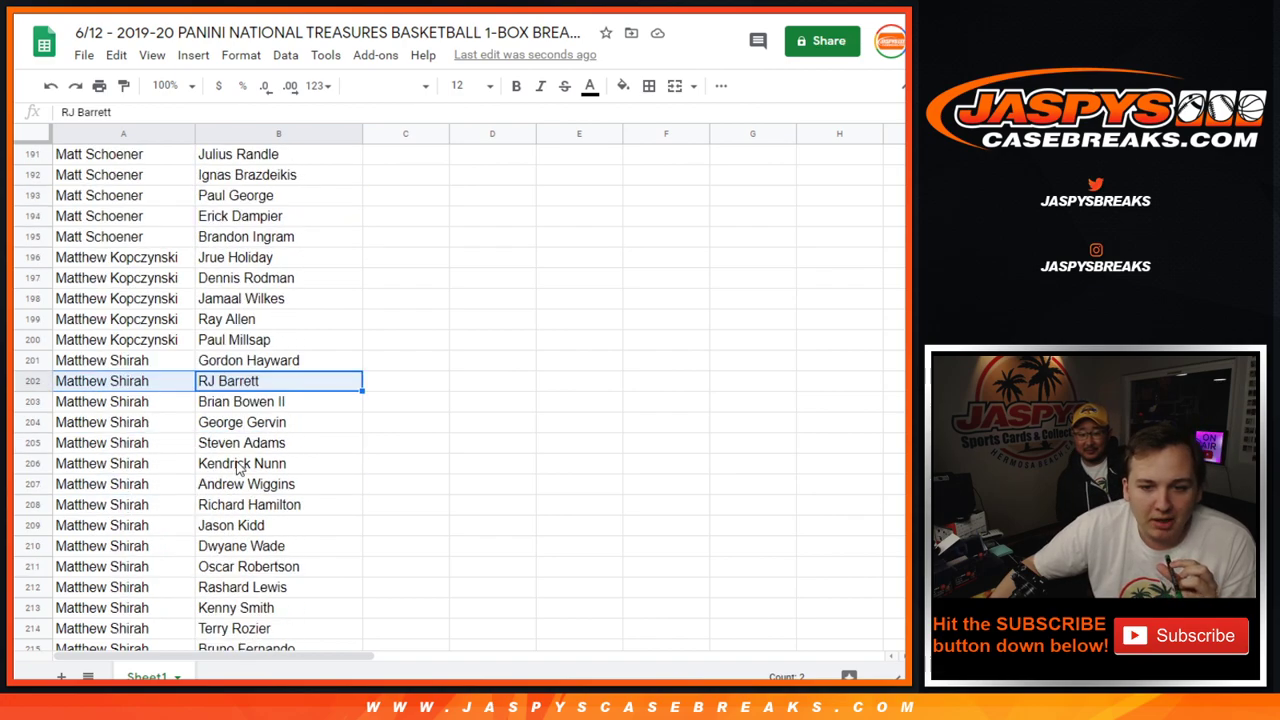
scroll(240, 468, down, 5)
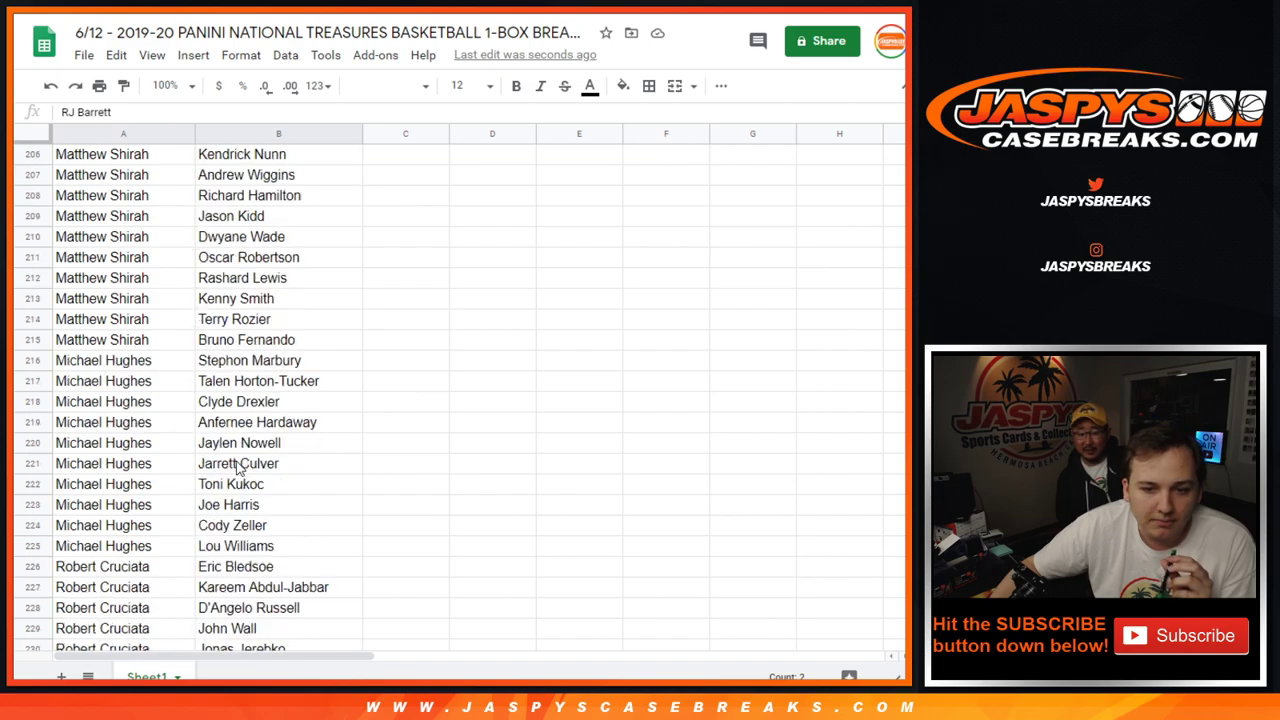
scroll(238, 470, down, 4)
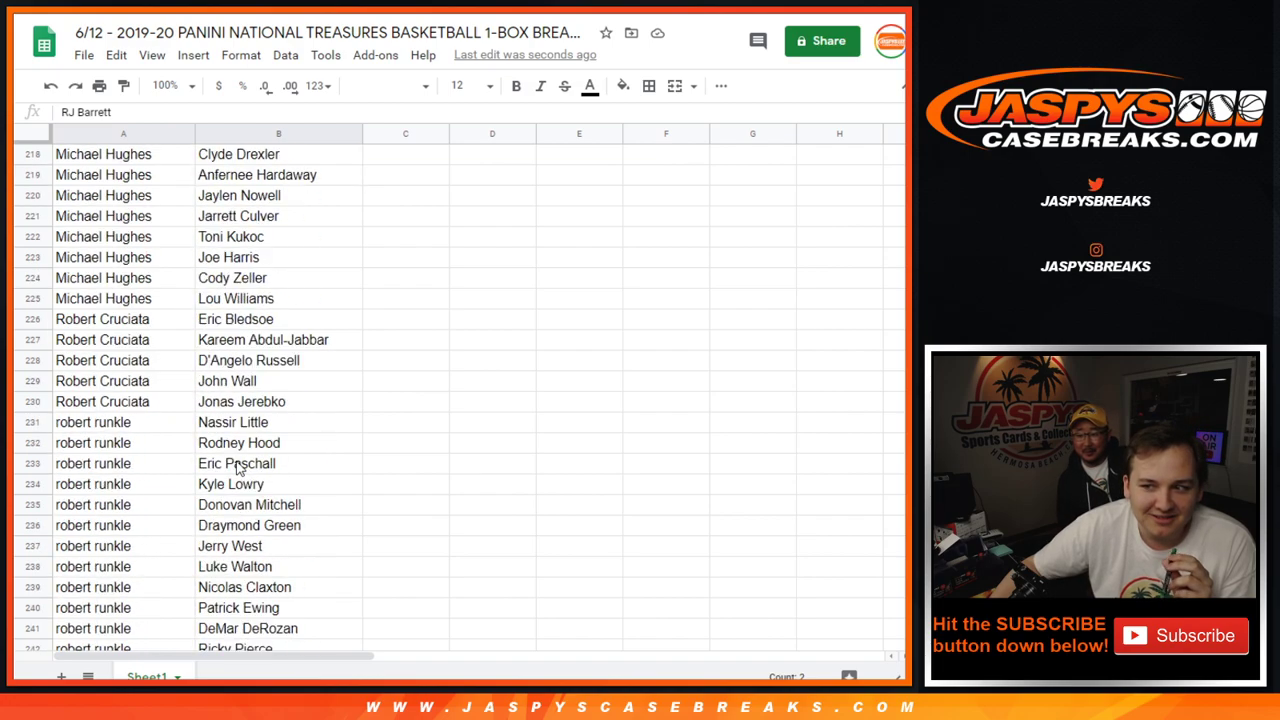
scroll(240, 470, down, 2)
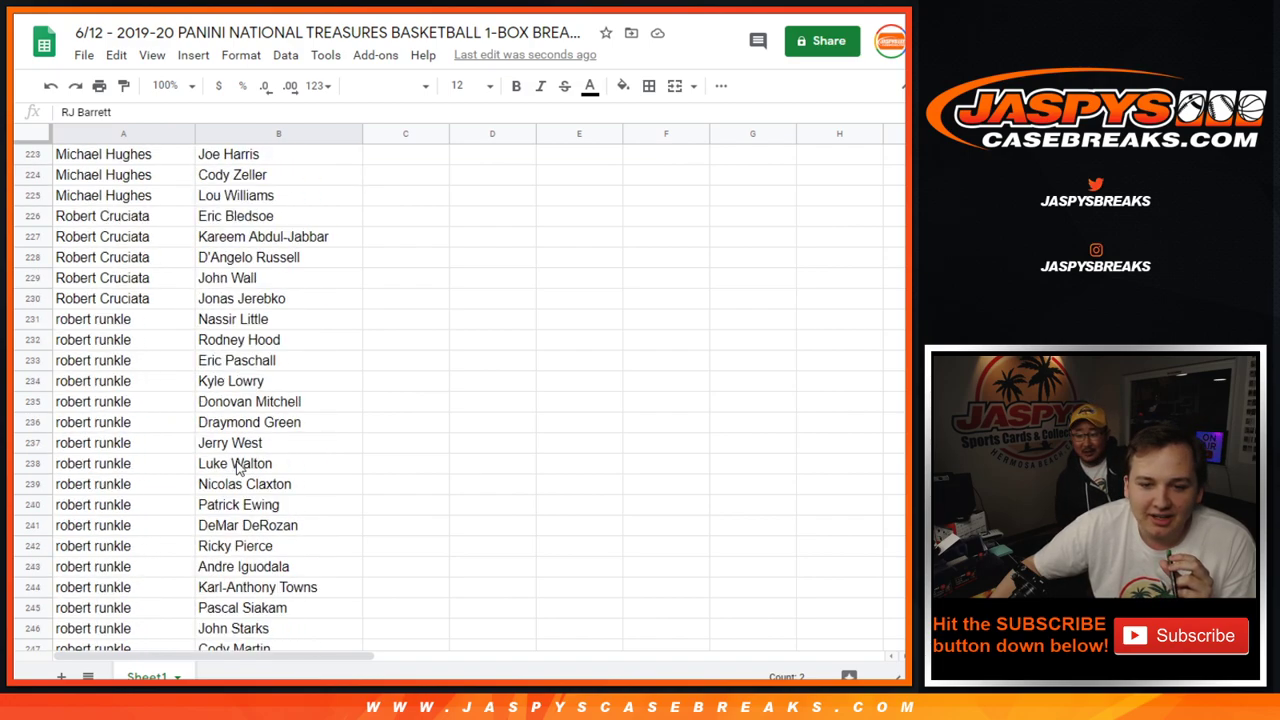
scroll(238, 468, down, 3)
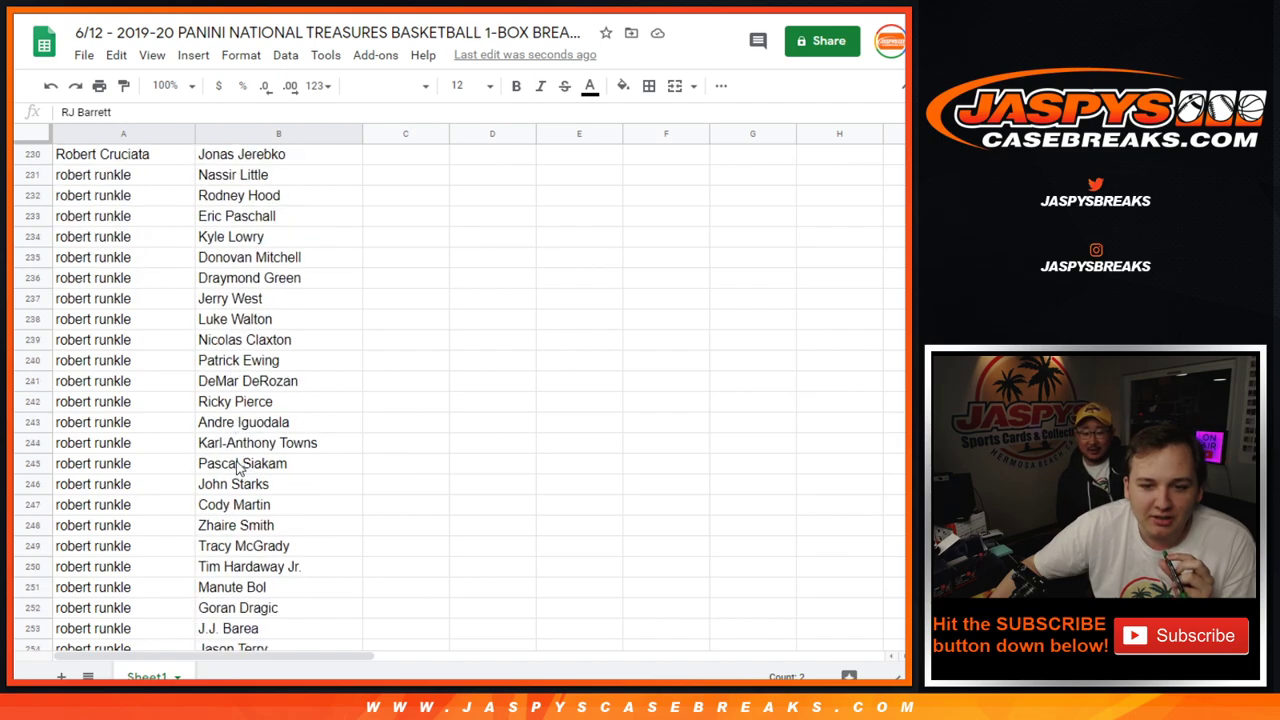
scroll(238, 468, down, 6)
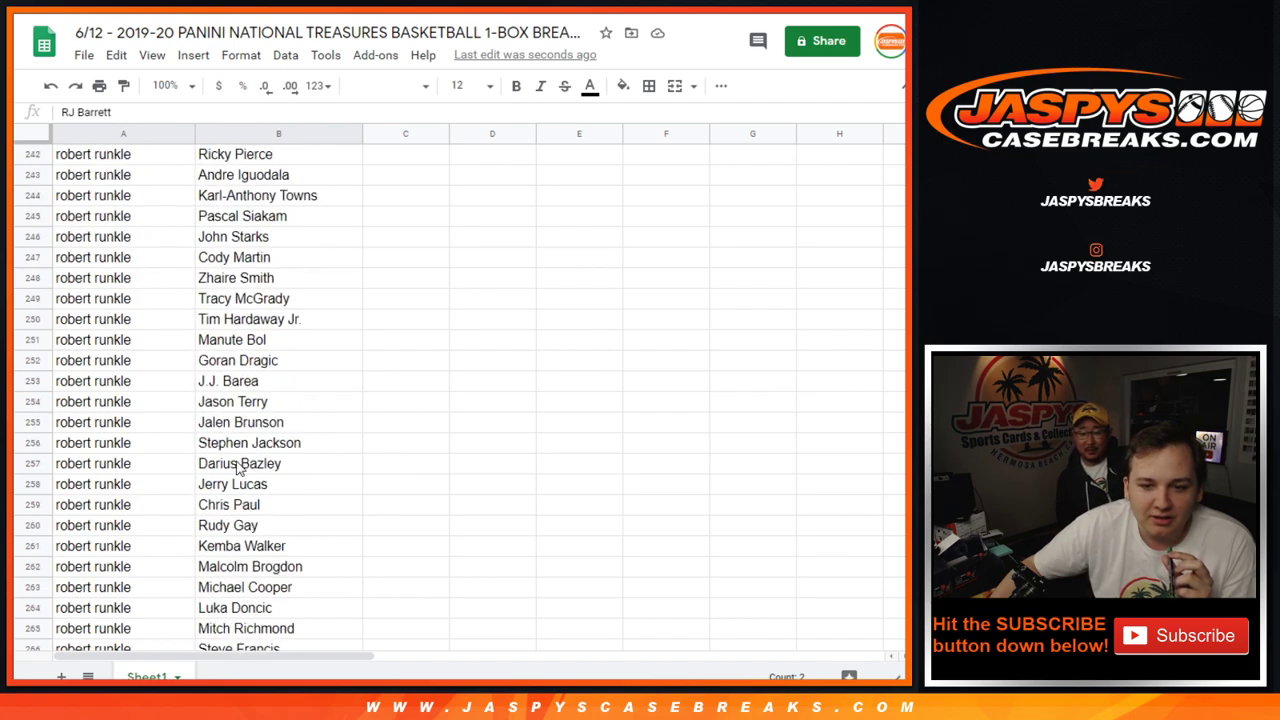
Select the row 264 pairing and scroll on to the end of the list at row 350.
click(168, 545)
shift+click(230, 550)
scroll(232, 563, down, 4)
scroll(232, 564, down, 9)
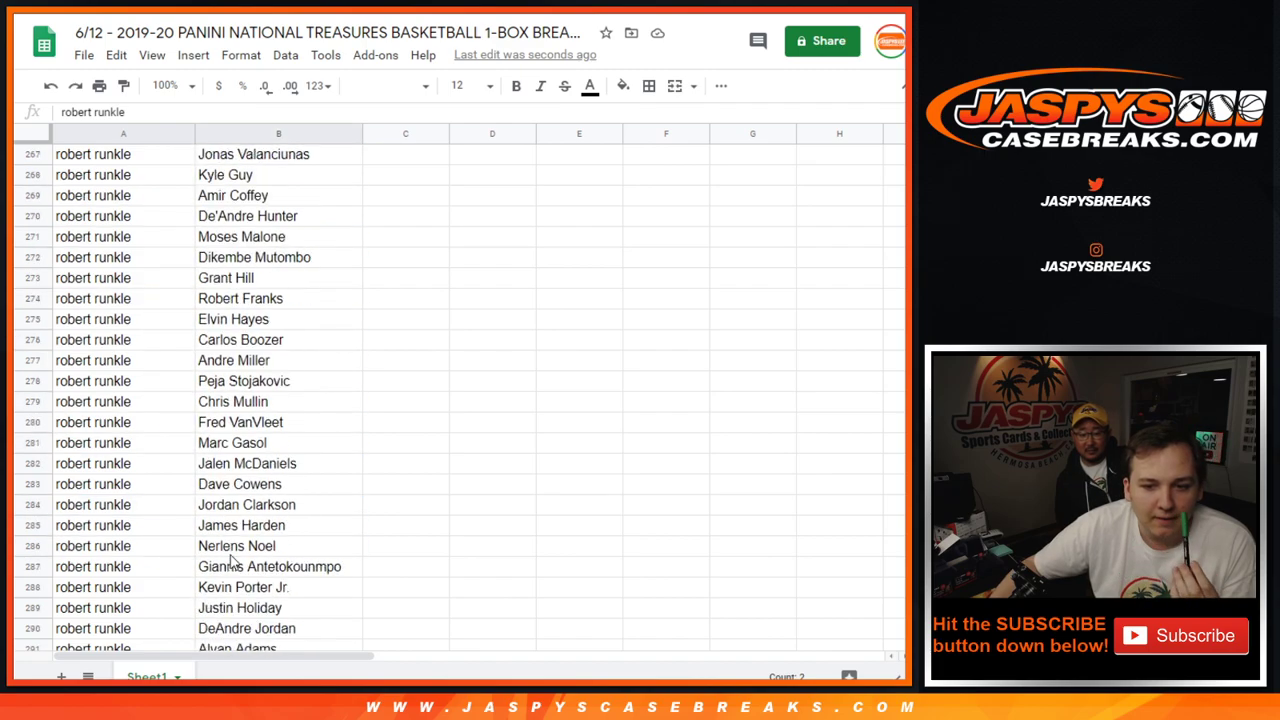
scroll(232, 562, down, 6)
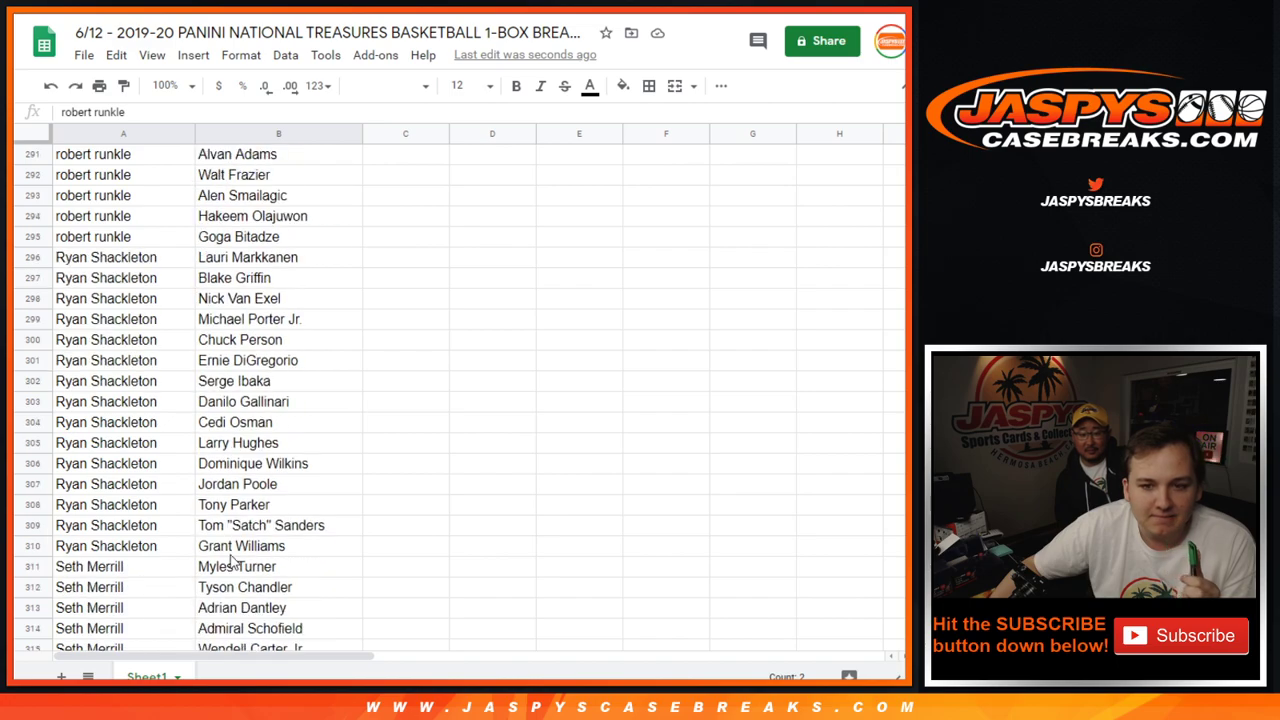
scroll(232, 562, down, 3)
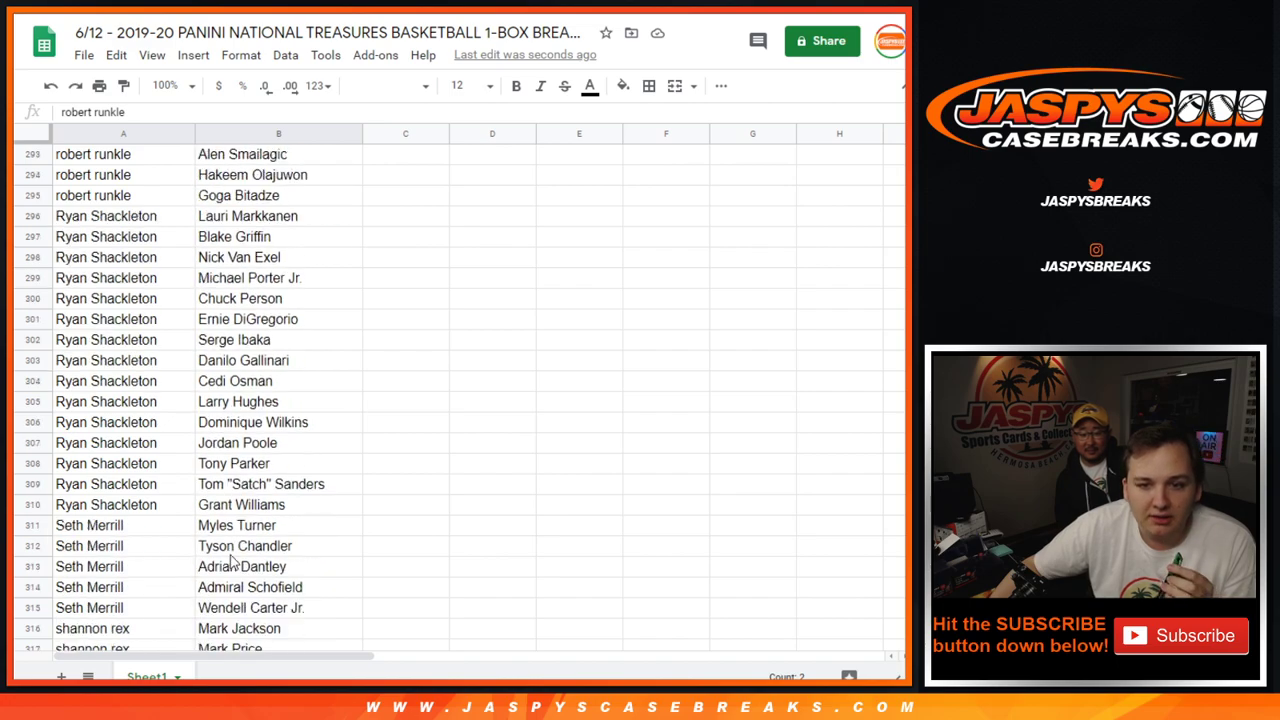
scroll(232, 562, down, 2)
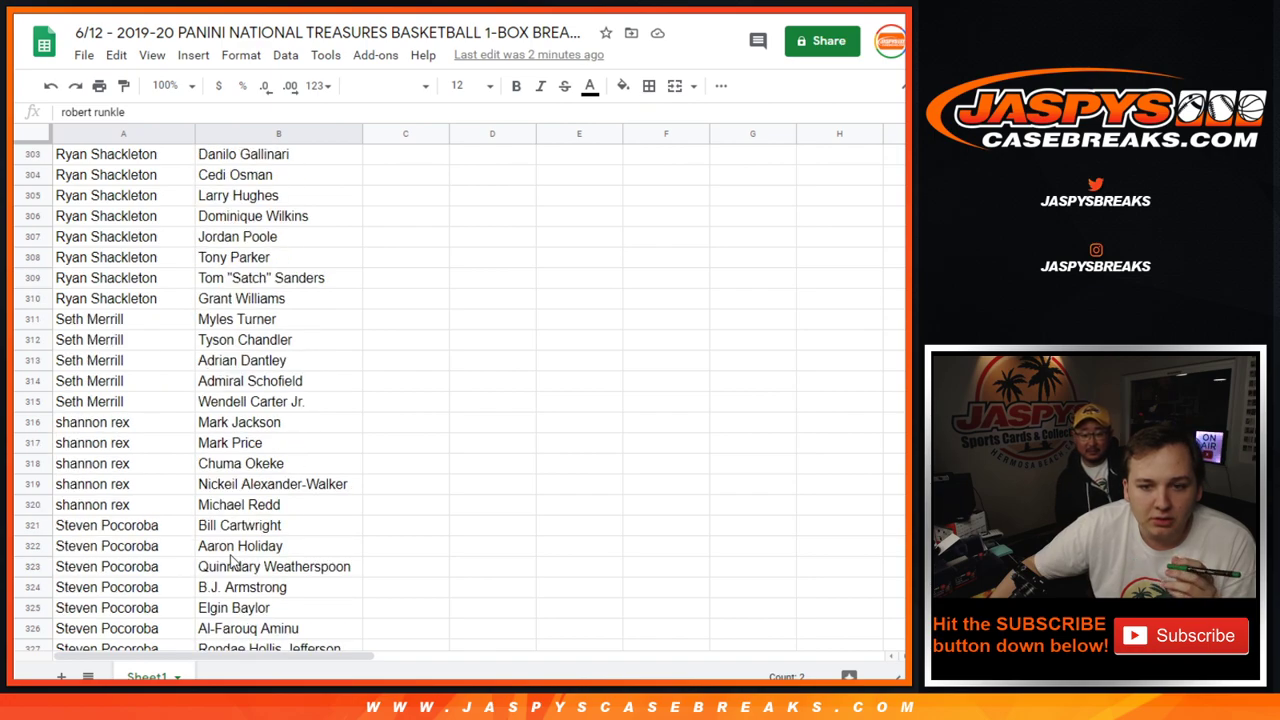
scroll(232, 562, down, 3)
scroll(232, 562, down, 3)
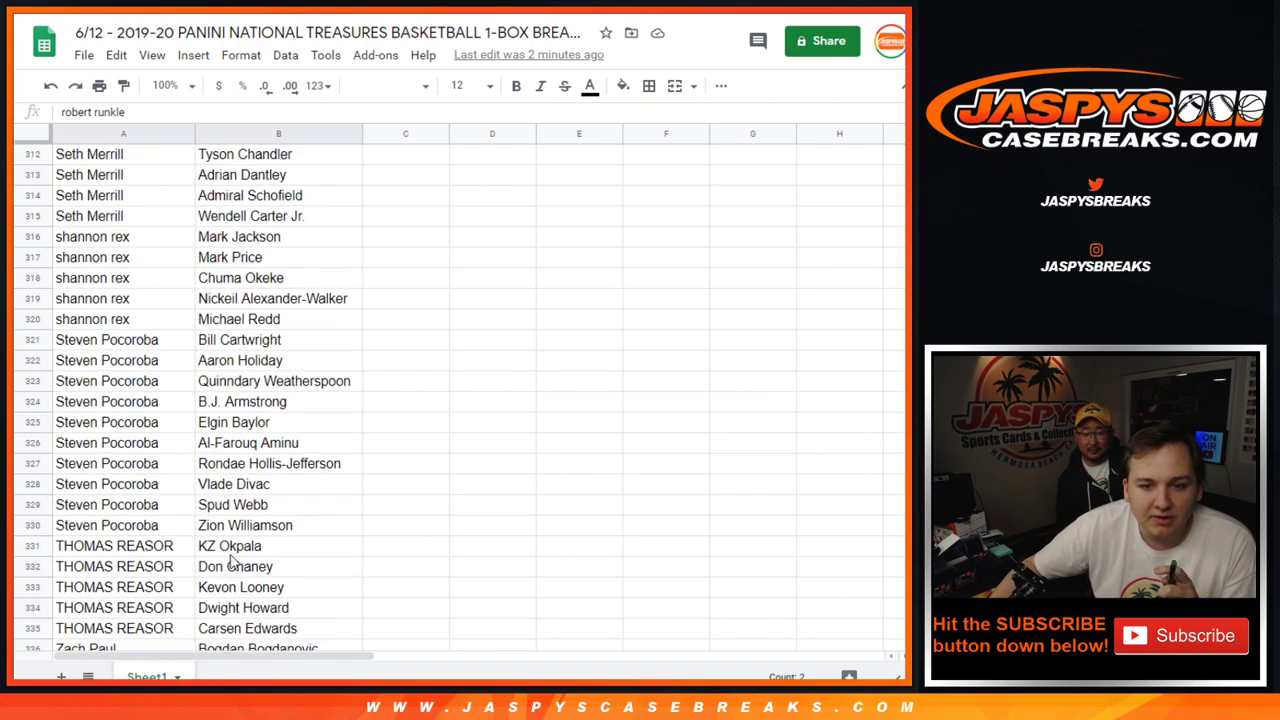
drag(180, 465, 255, 471)
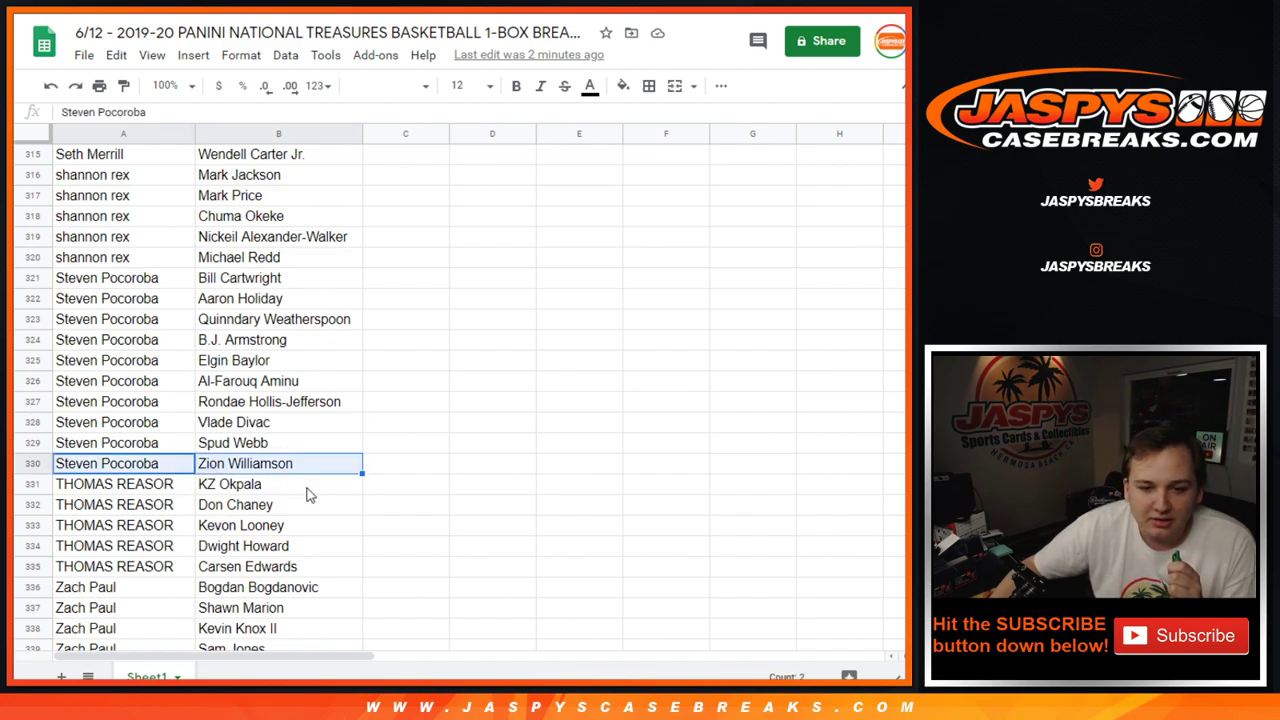
scroll(218, 522, down, 5)
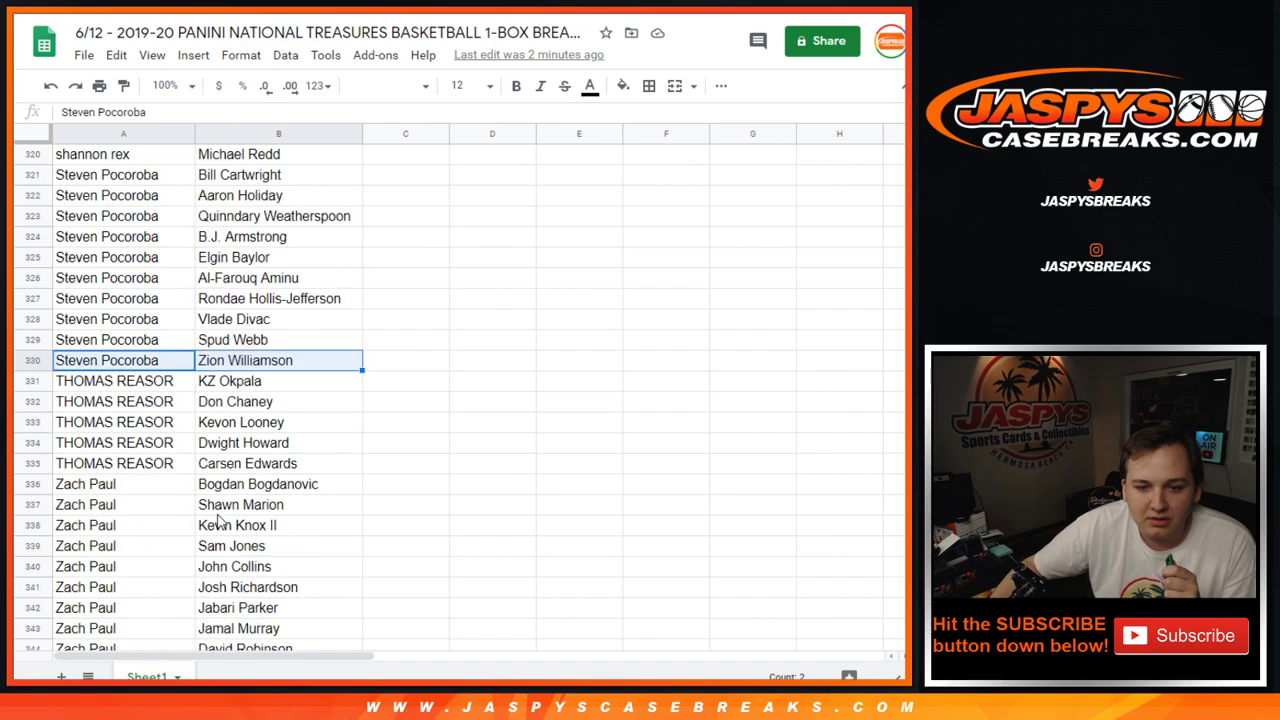
scroll(218, 522, down, 1)
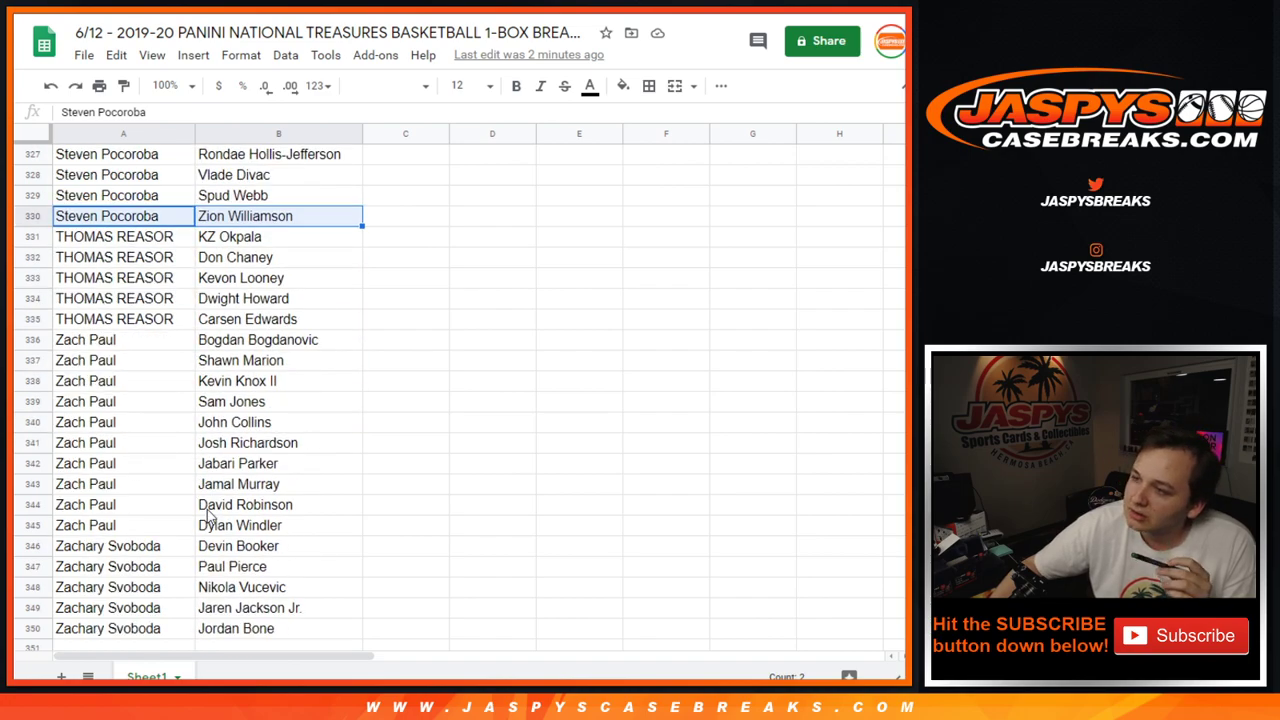
Scroll Sheet1 back up toward the top of the list.
scroll(210, 515, up, 20)
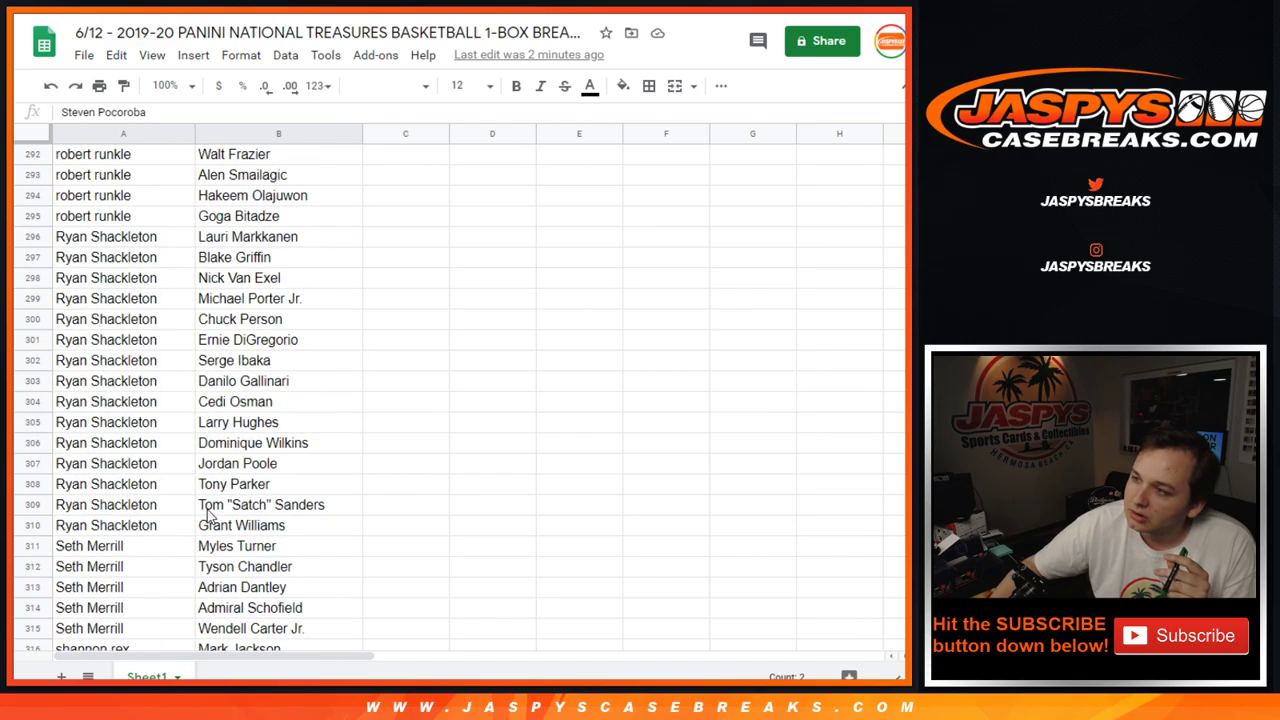
scroll(210, 515, up, 20)
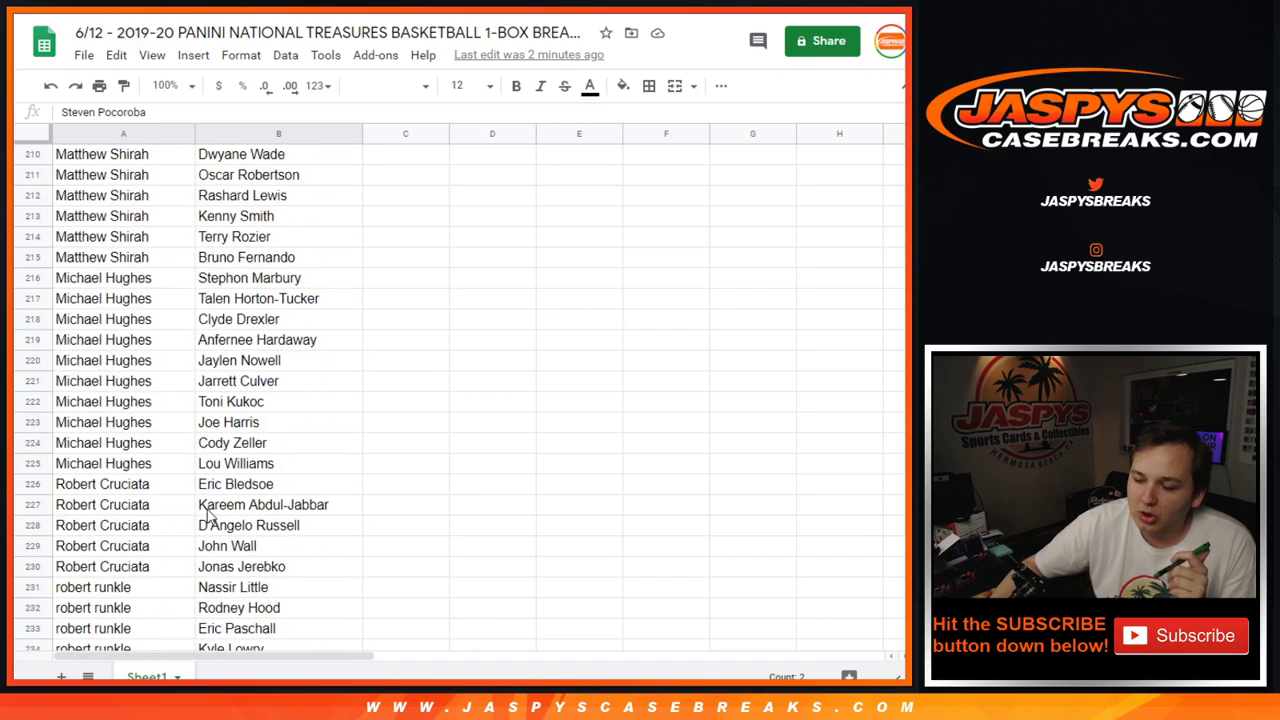
scroll(210, 515, up, 20)
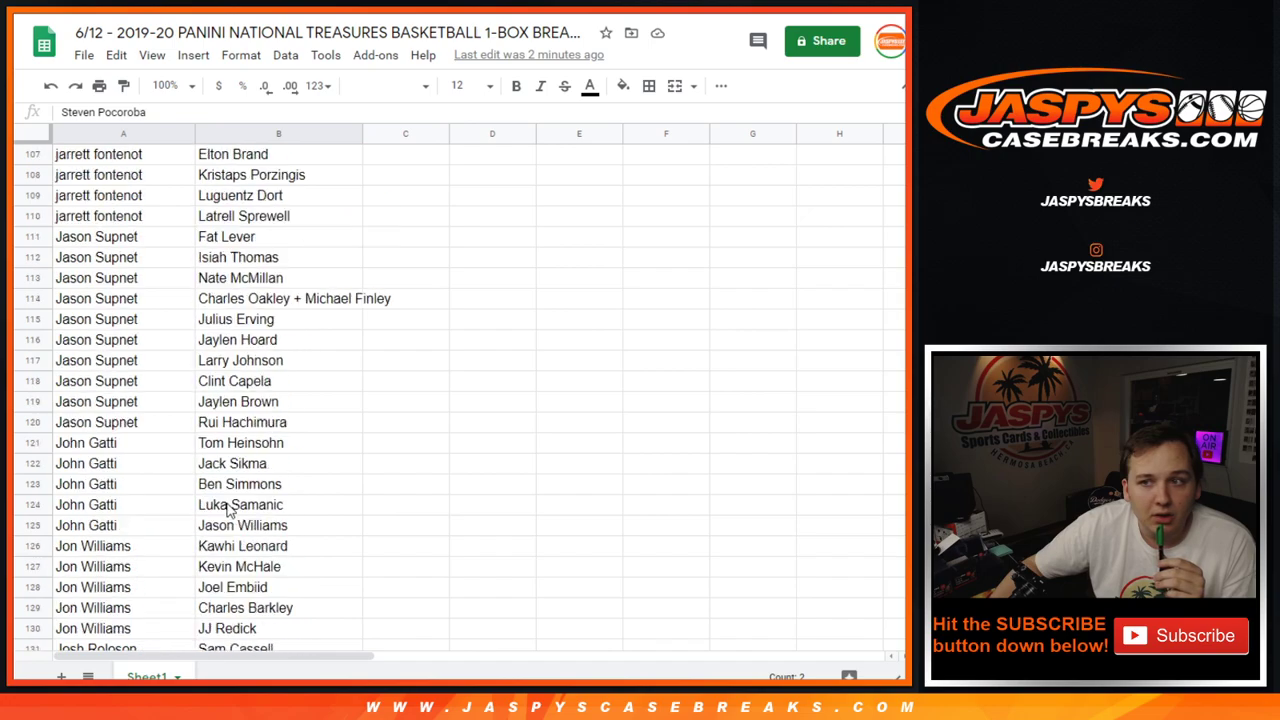
scroll(230, 510, up, 20)
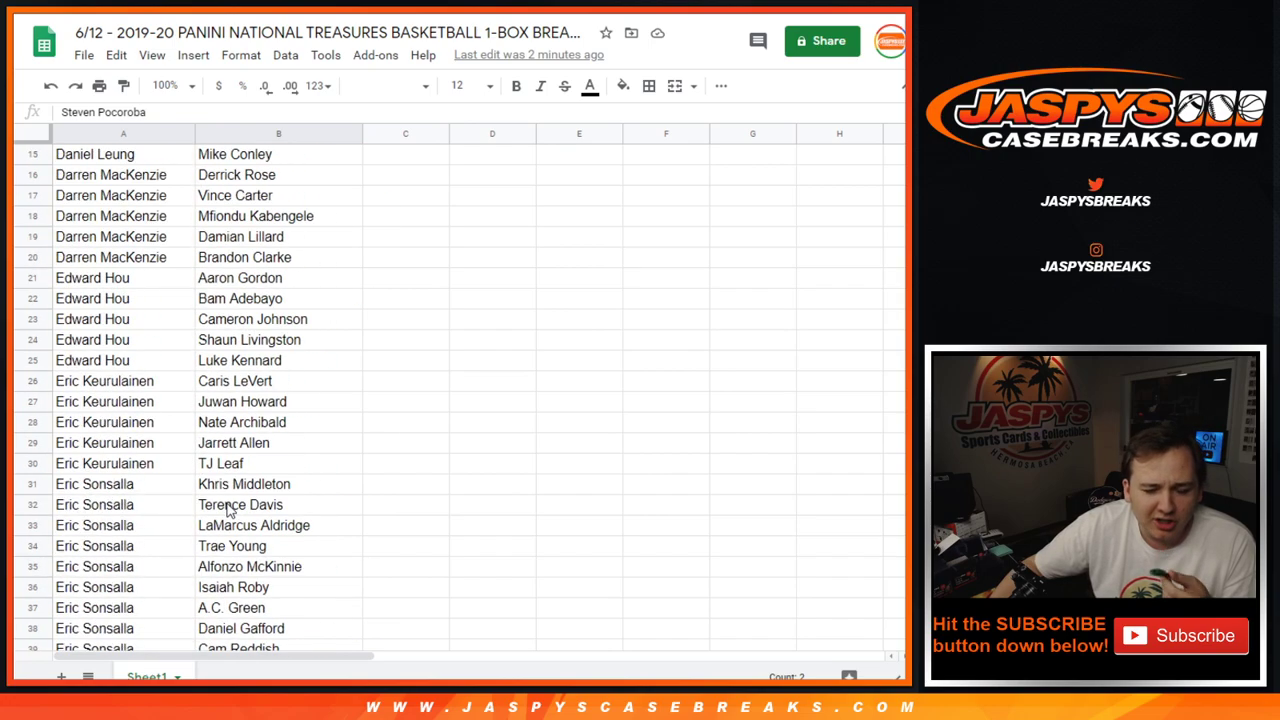
scroll(230, 510, up, 1)
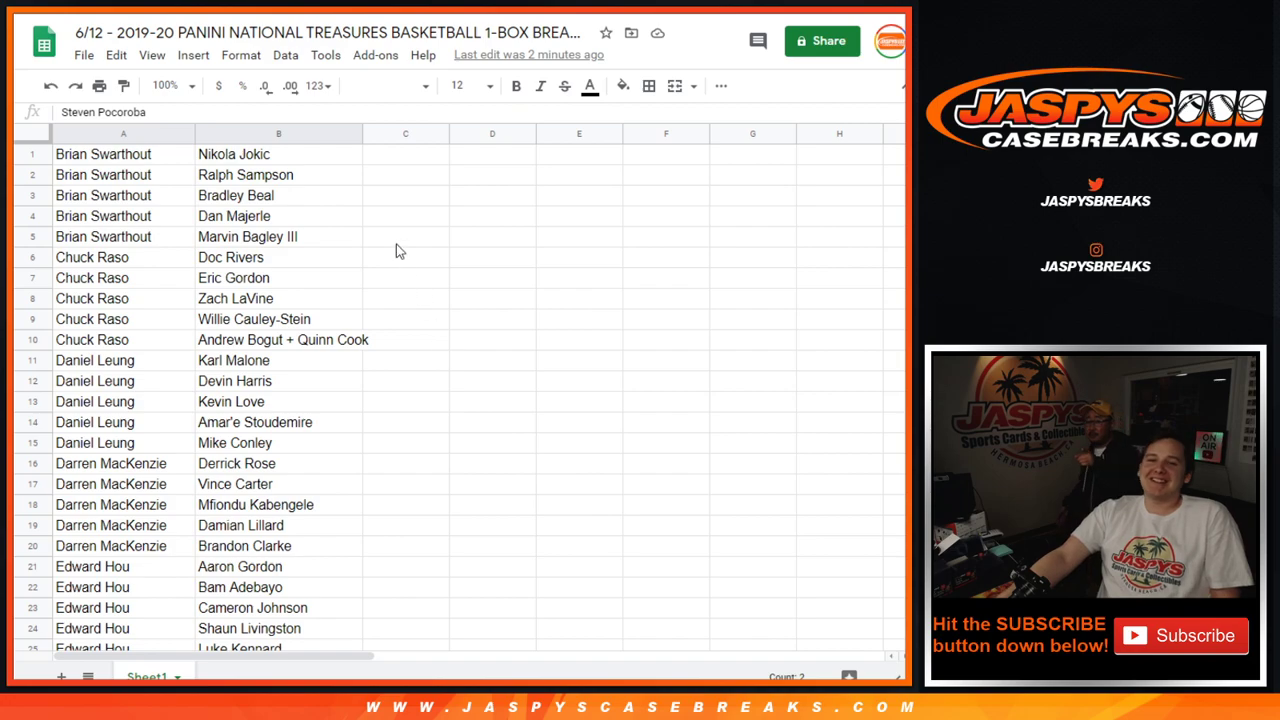
Share the spreadsheet with anyone who has the link as Viewer, and copy that link.
click(796, 48)
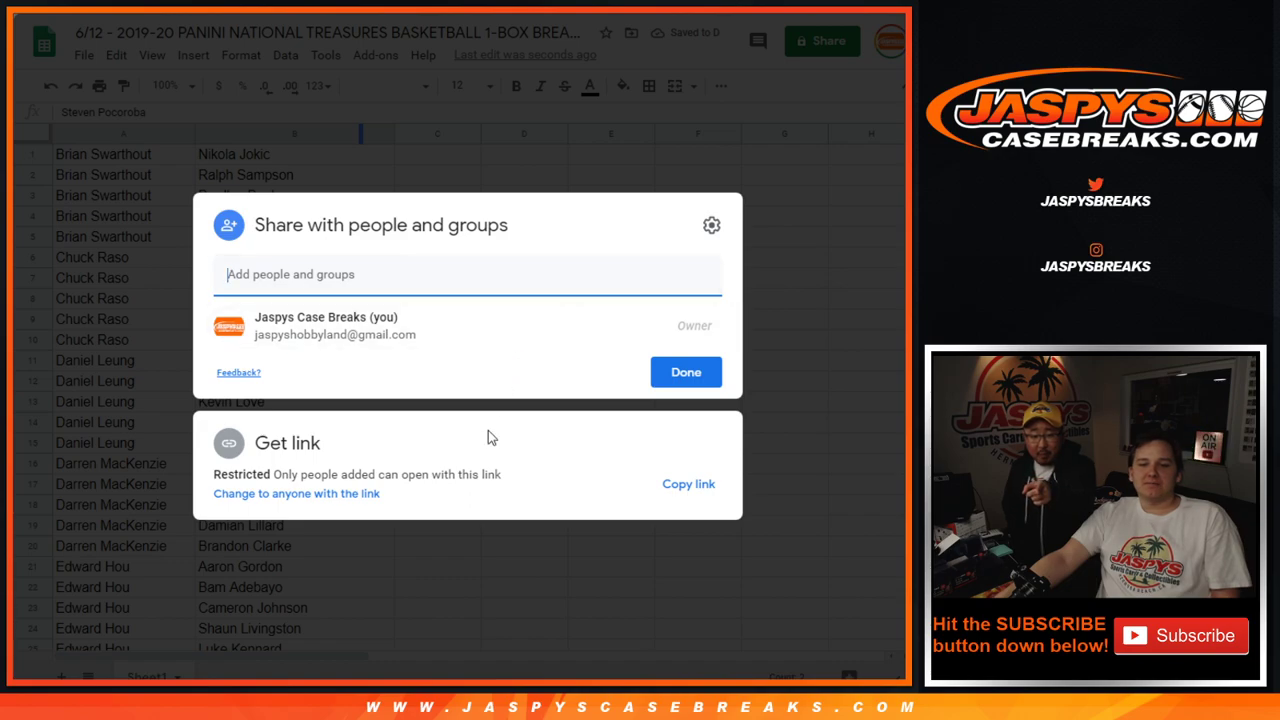
click(688, 487)
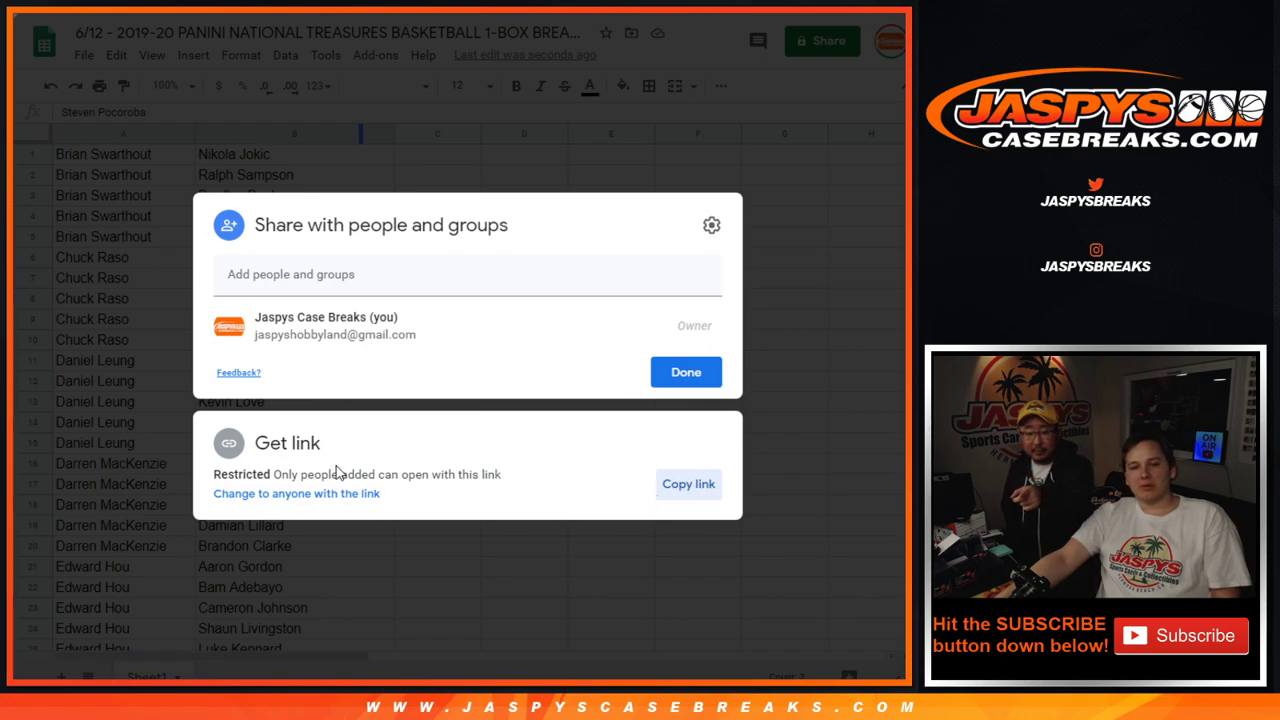
click(372, 504)
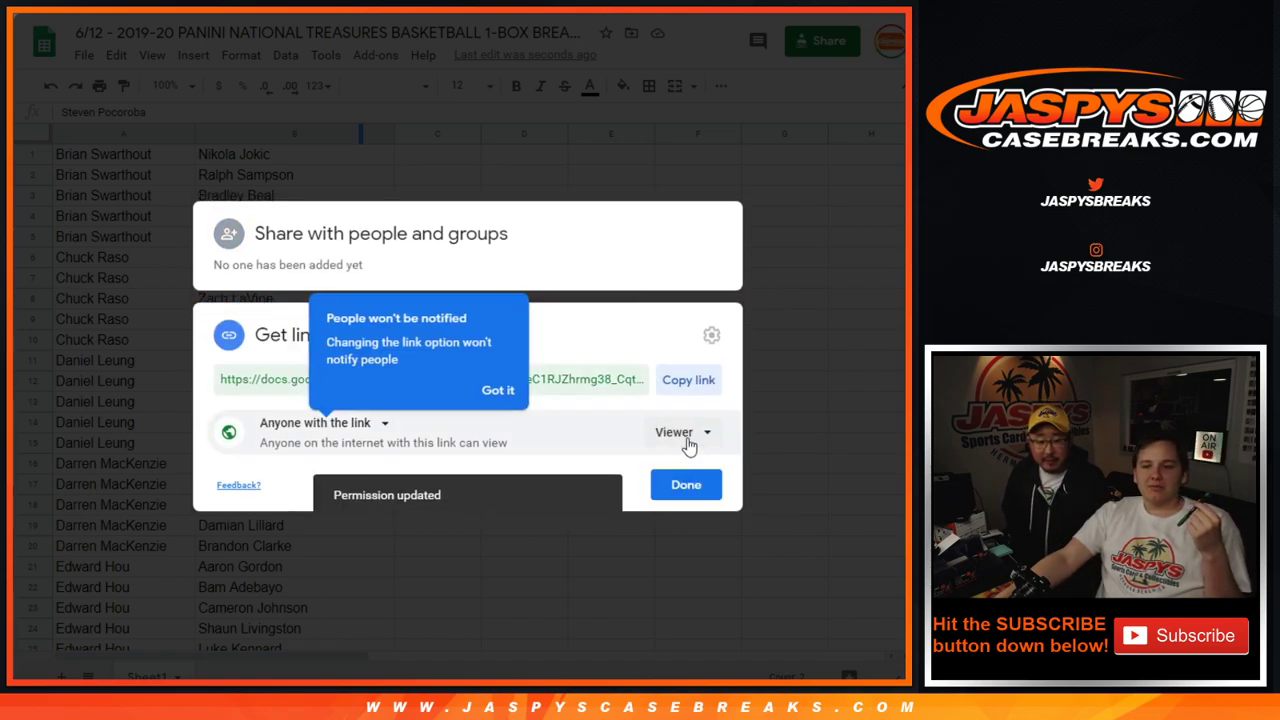
click(692, 434)
click(700, 484)
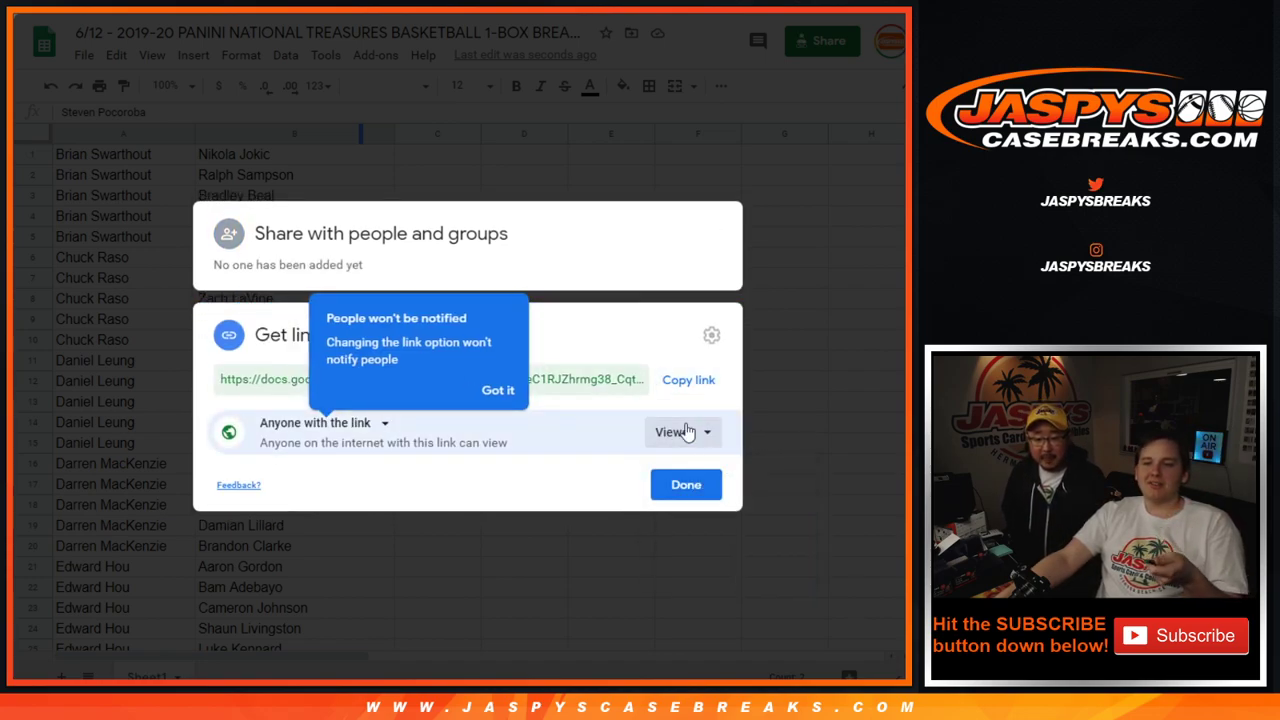
click(500, 392)
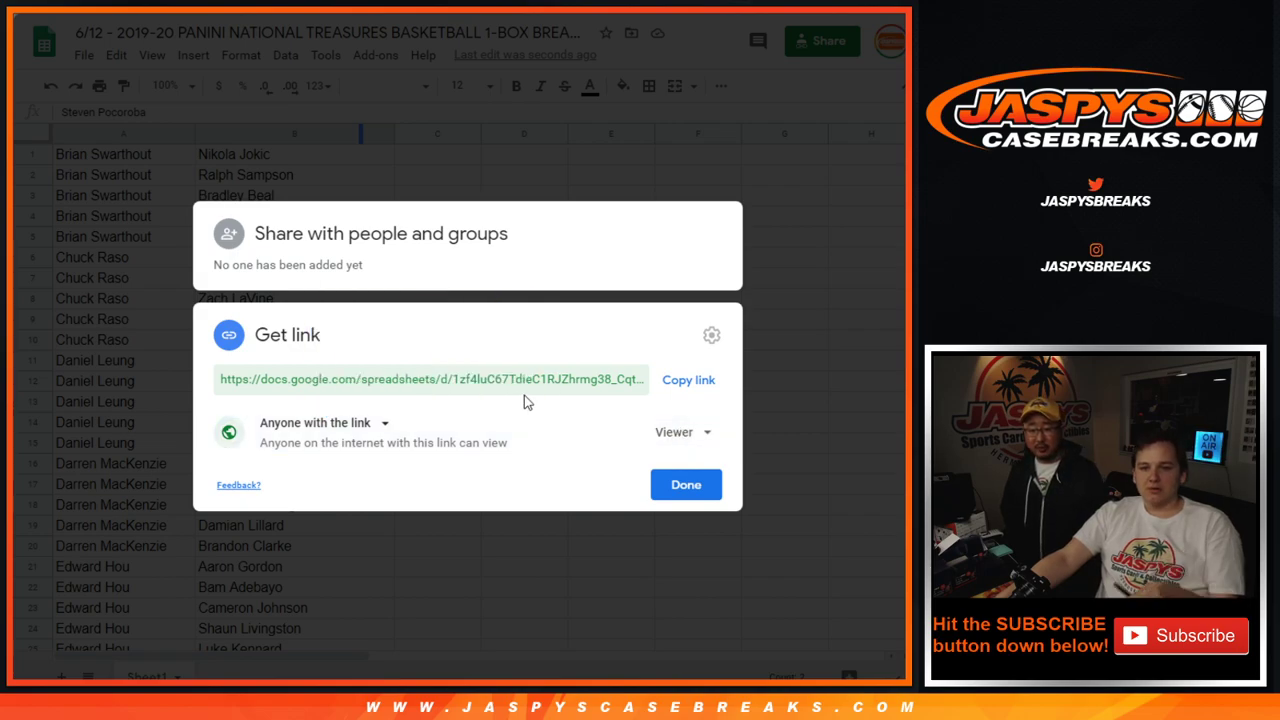
click(675, 441)
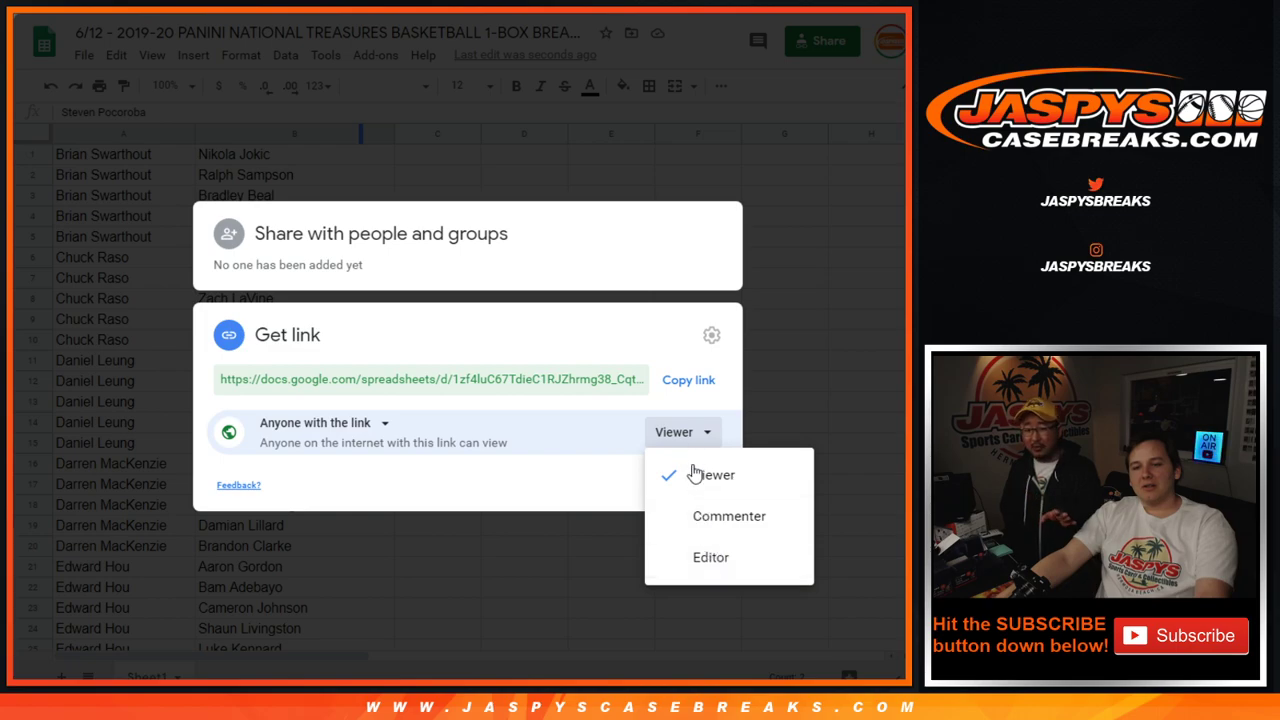
click(688, 476)
click(673, 383)
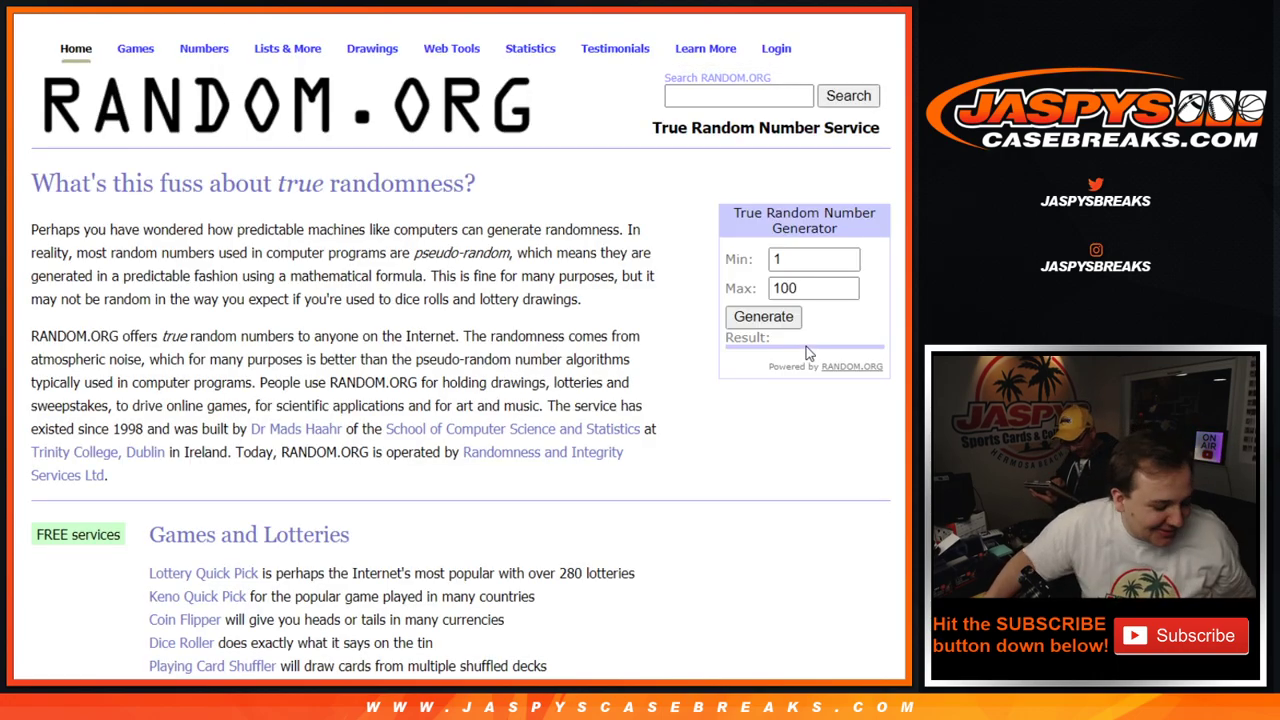
Generate a true random number from Min 2 to Max 4 (result 4), then return to the spreadsheet.
click(778, 261)
text(2)
key(Tab)
text(4)
click(790, 320)
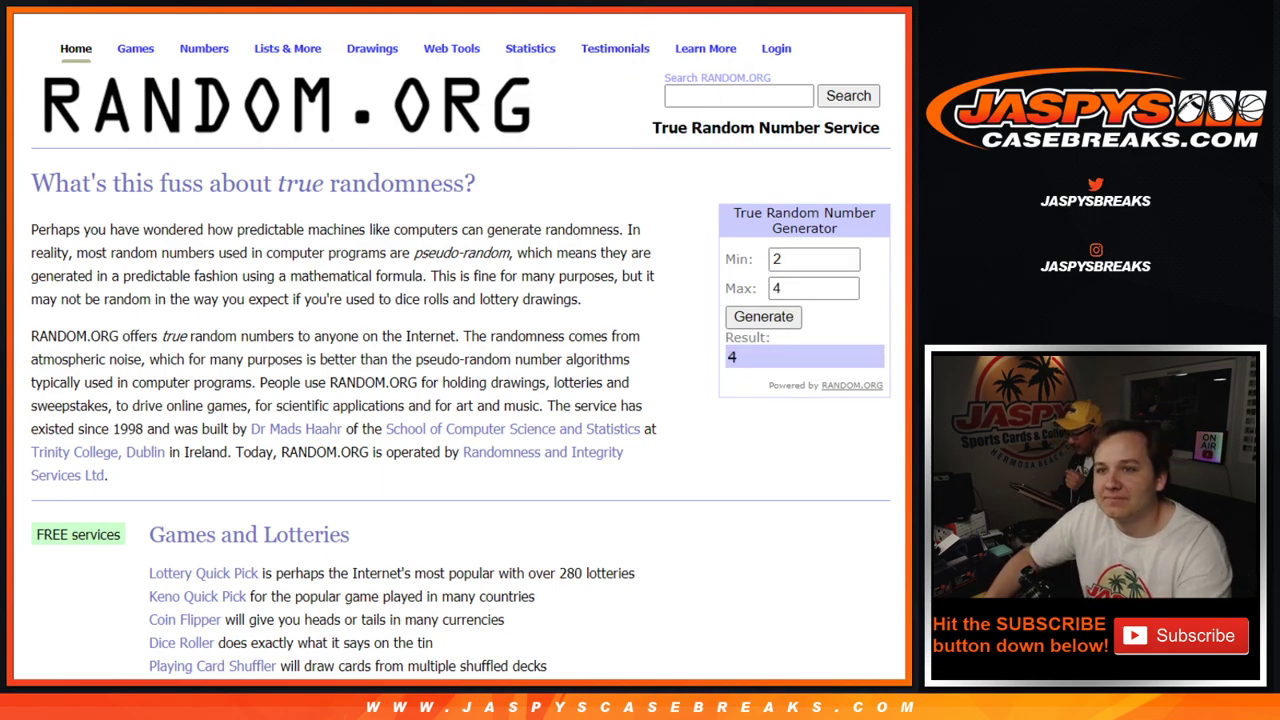
key(ctrl+Tab)
scroll(440, 250, down, 12)
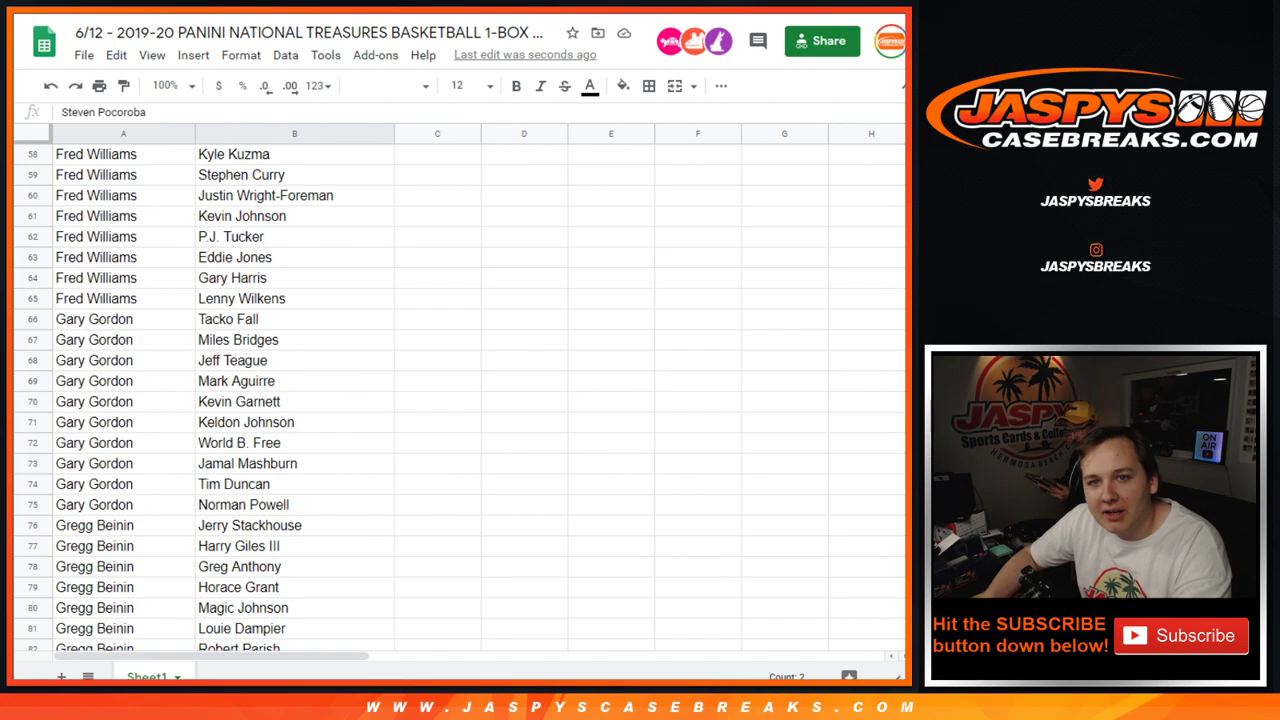
Recheck the drawn number, add a blank Sheet2, and go back to the Sheet1 player list.
key(ctrl+Tab)
key(ctrl+Tab)
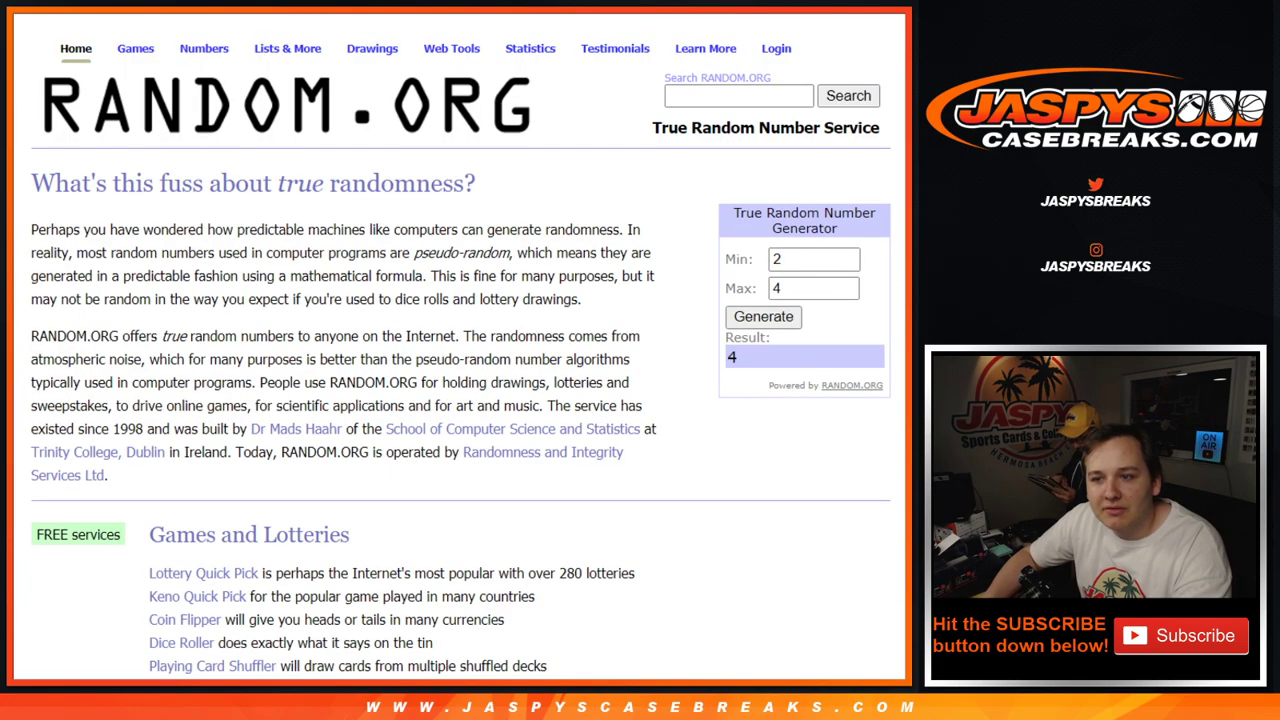
key(ctrl+Tab)
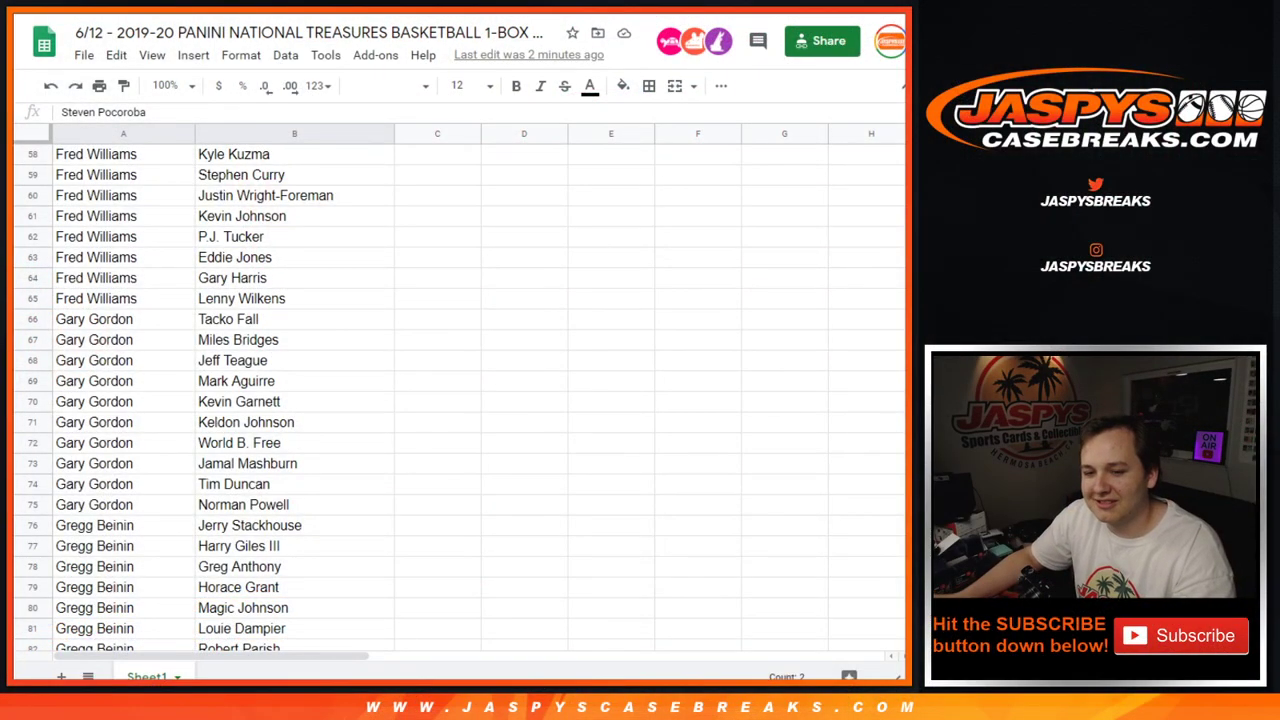
scroll(347, 465, down, 6)
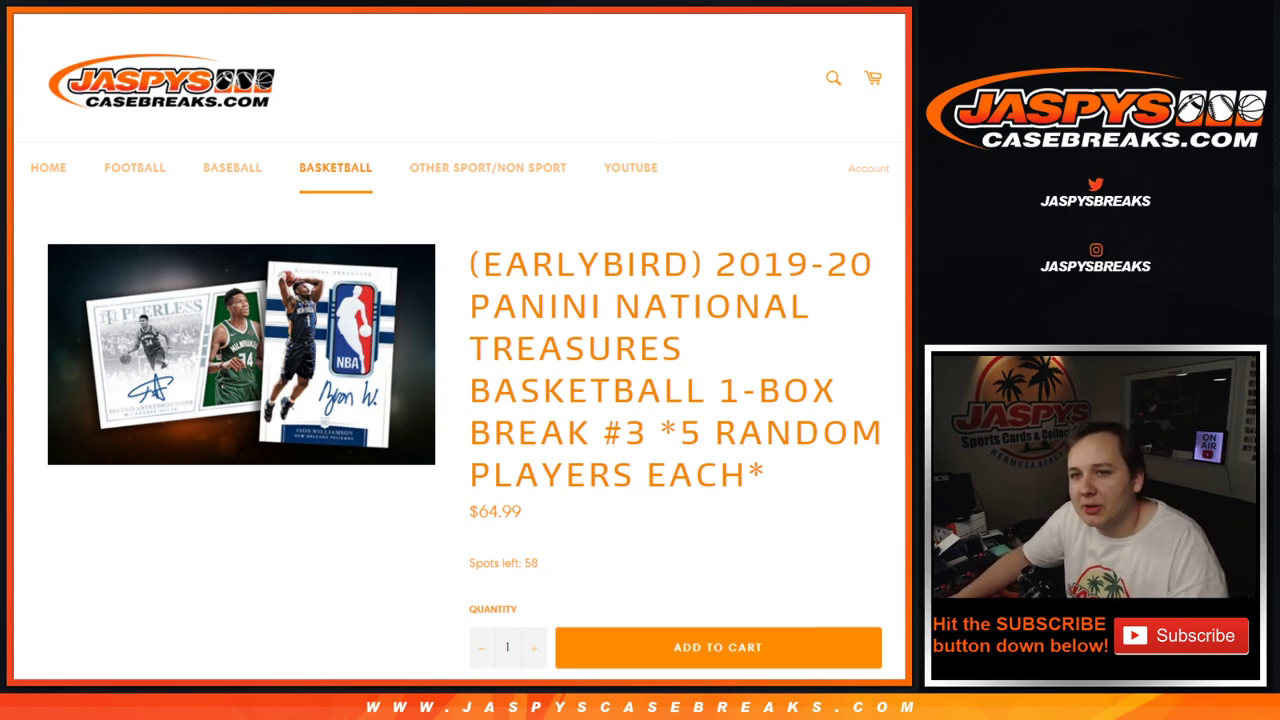
click(61, 677)
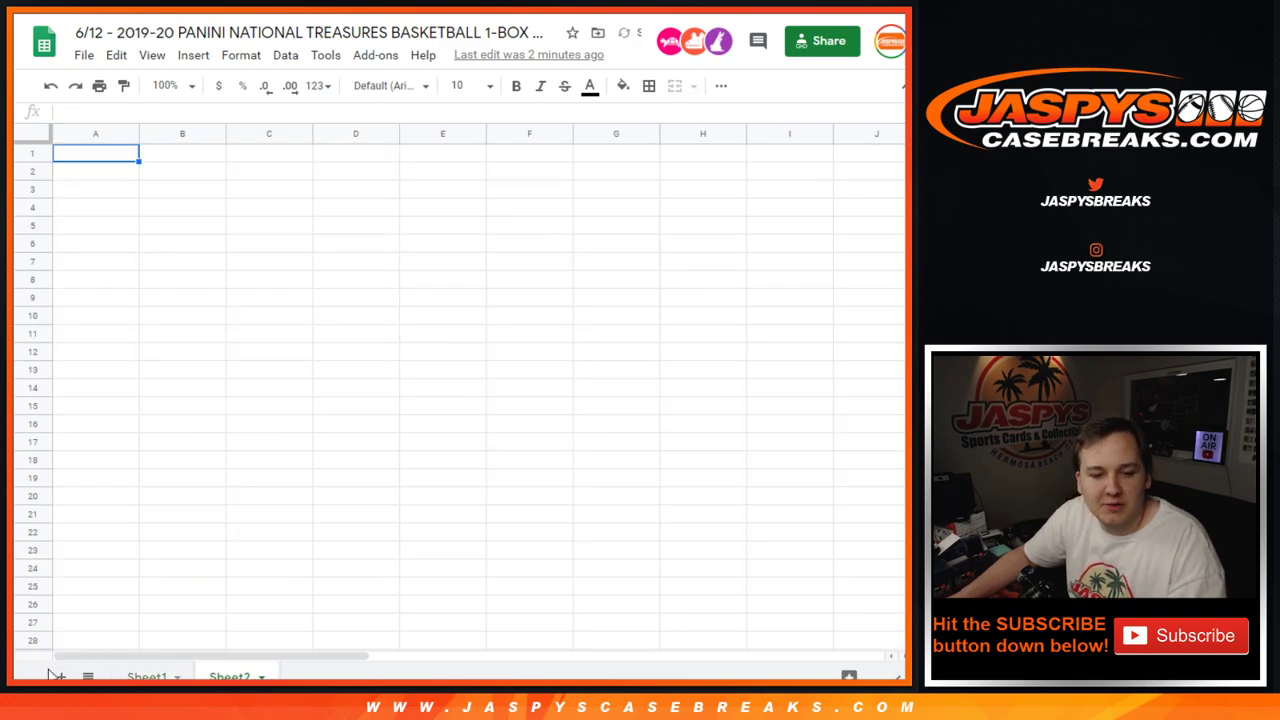
click(147, 676)
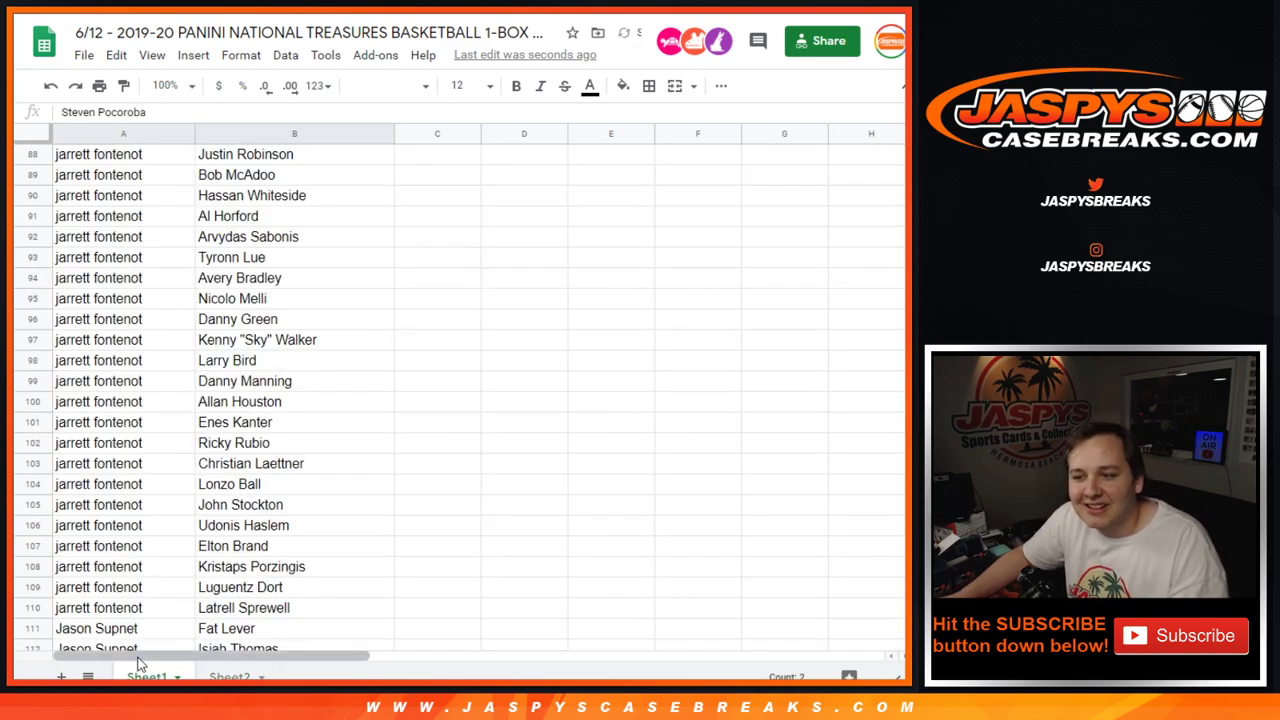